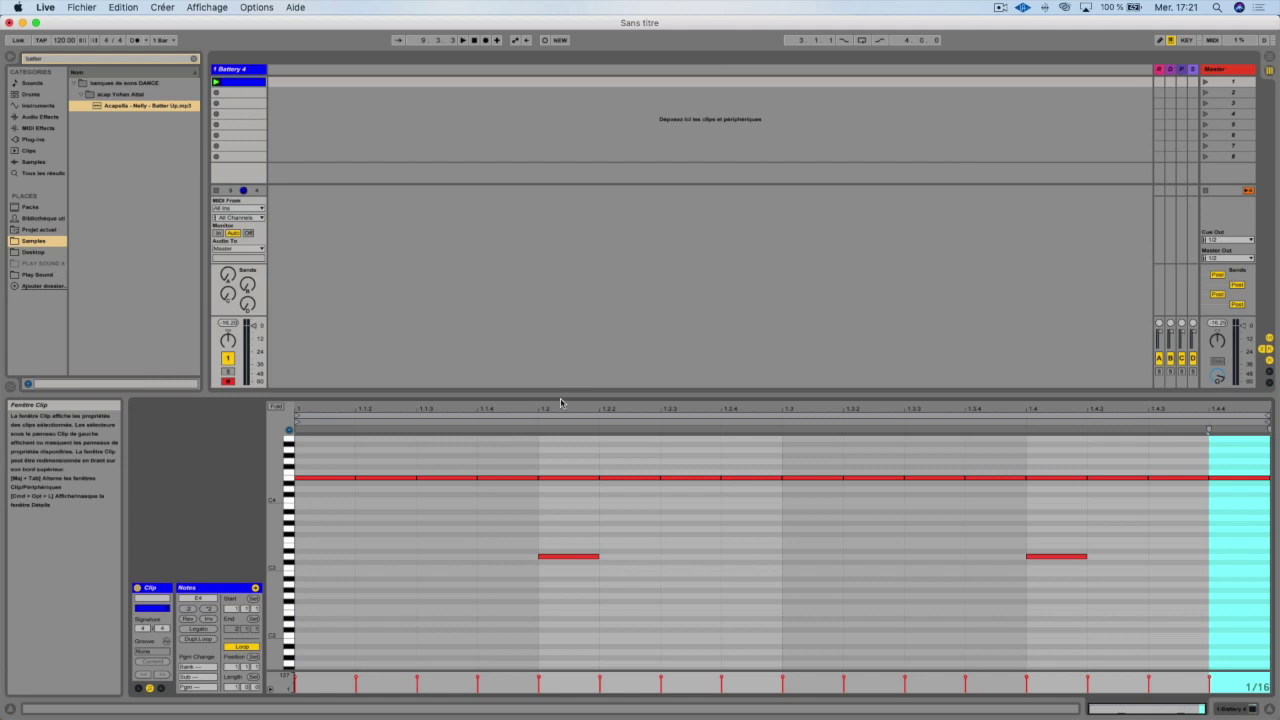
Open the Battery 4 instrument on track 1 and show the Modulation settings of the Kick 808 1 cell
click(312, 479)
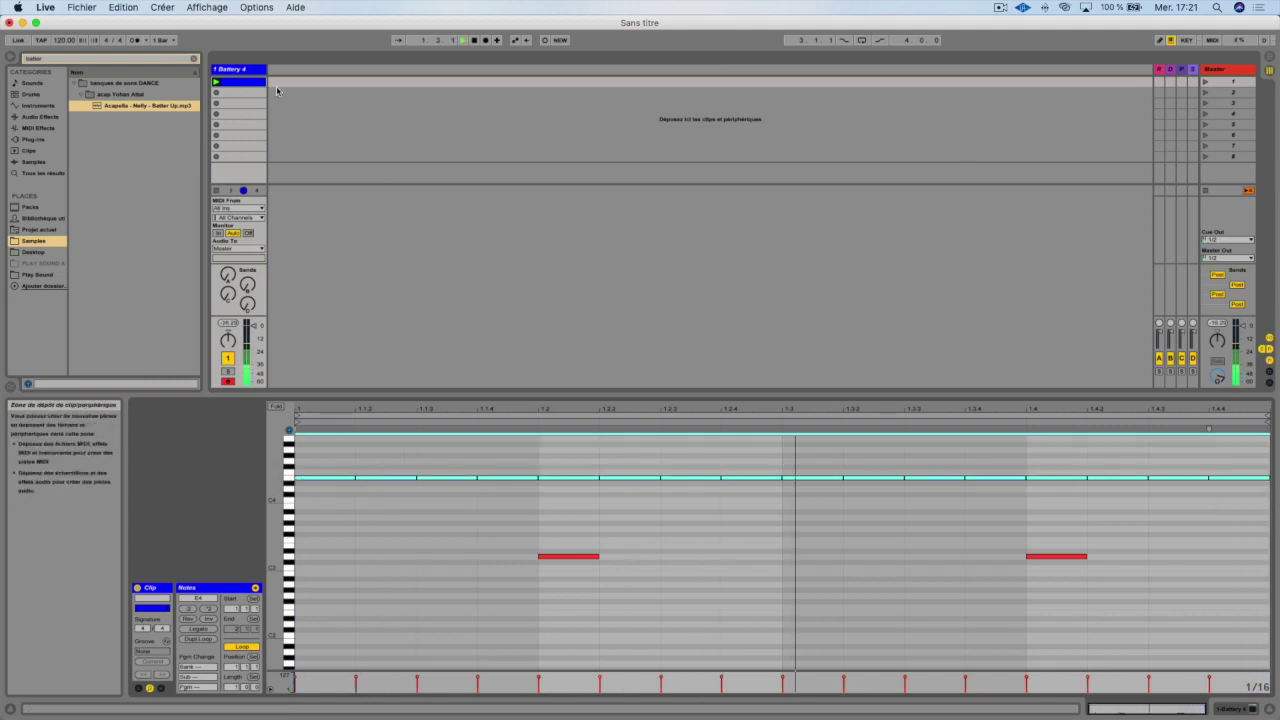
click(250, 69)
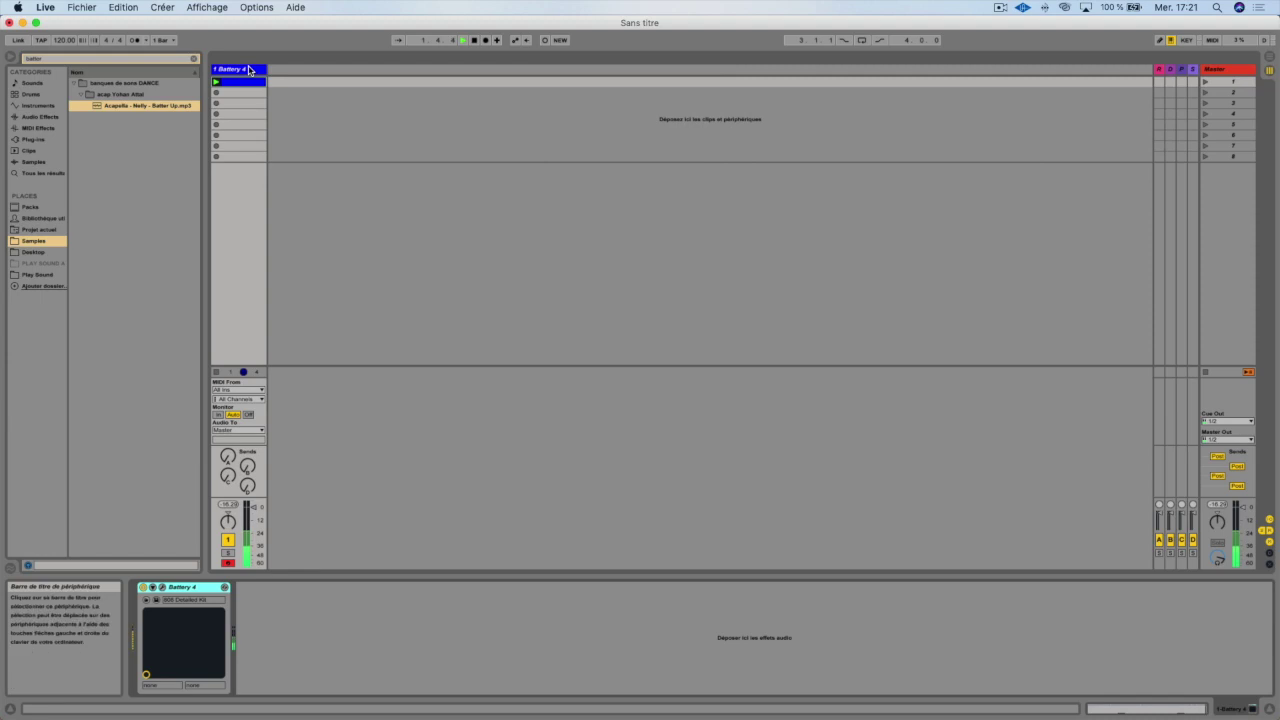
click(163, 588)
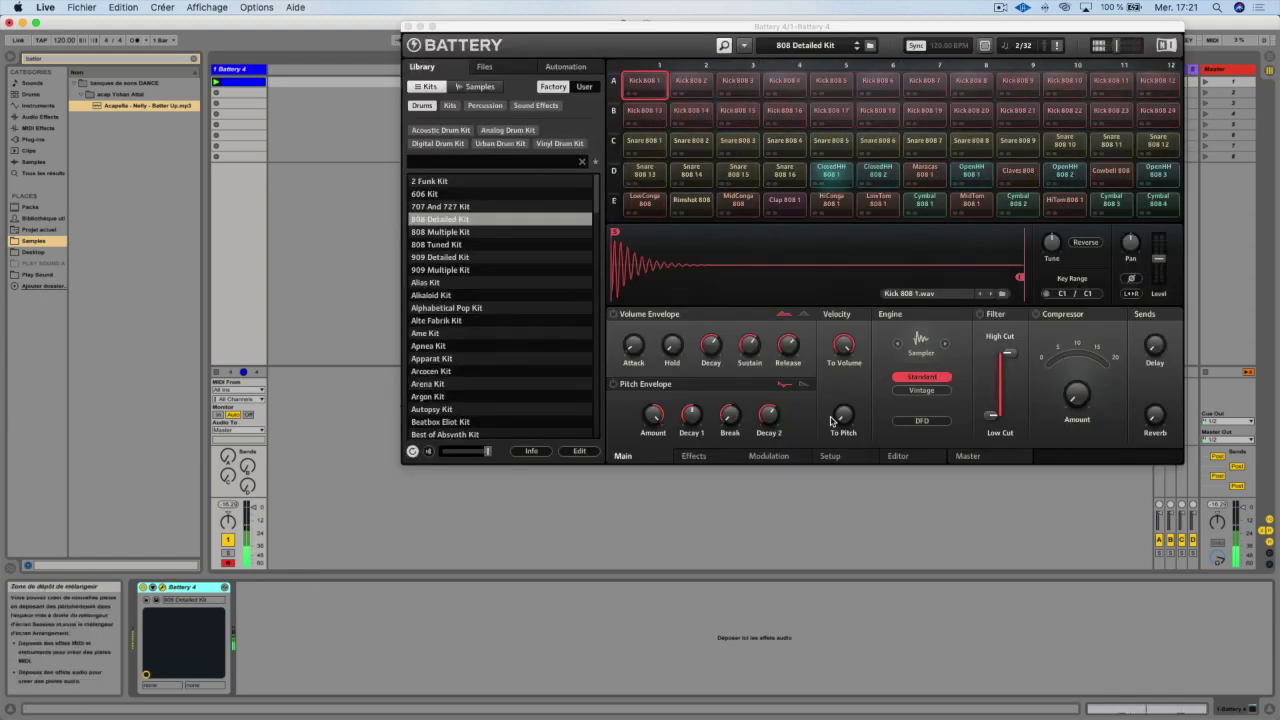
click(770, 457)
click(700, 457)
click(768, 456)
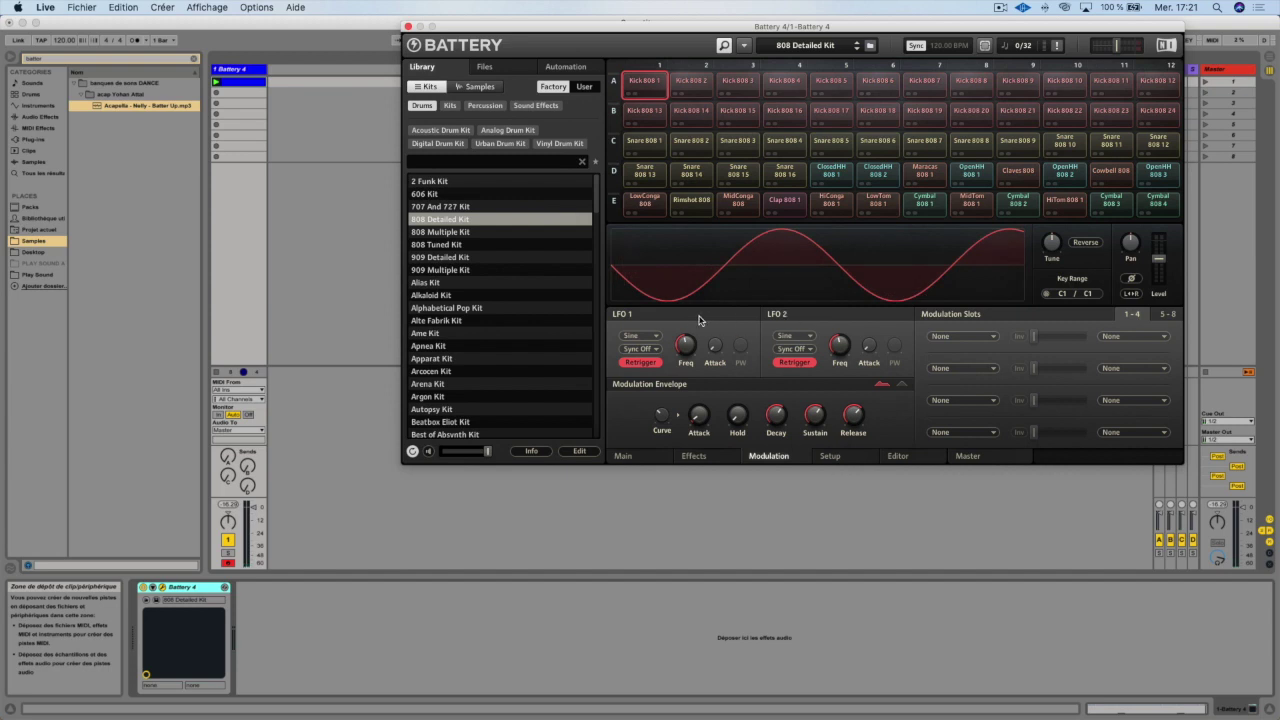
Try the Saw, Pulse and Random waveforms on the kick's LFO 1, ending back on Sine
click(645, 338)
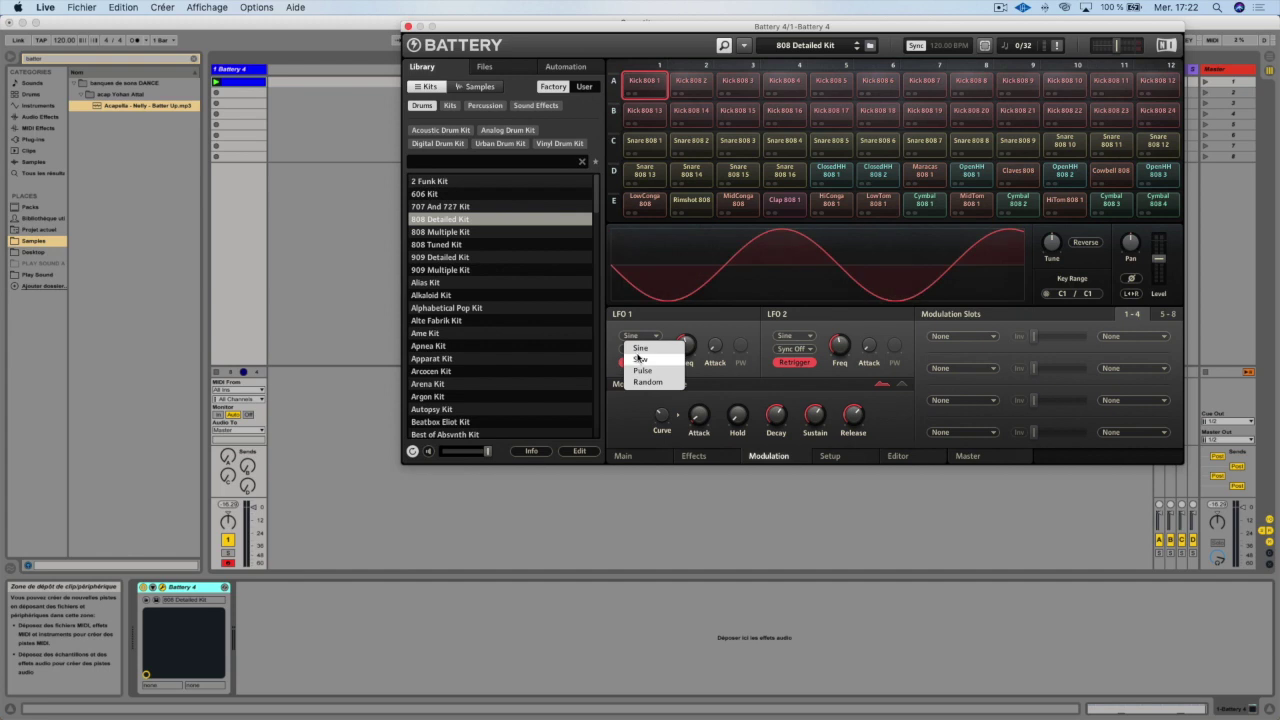
click(639, 360)
click(638, 336)
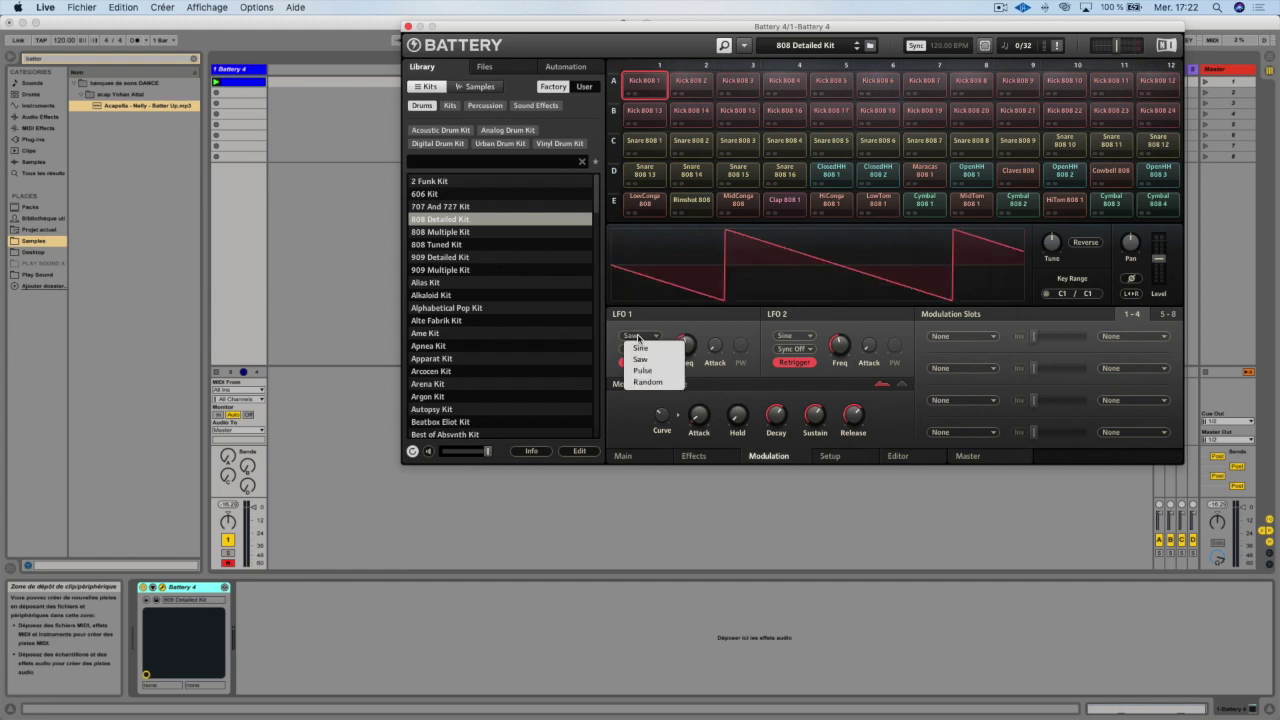
click(645, 370)
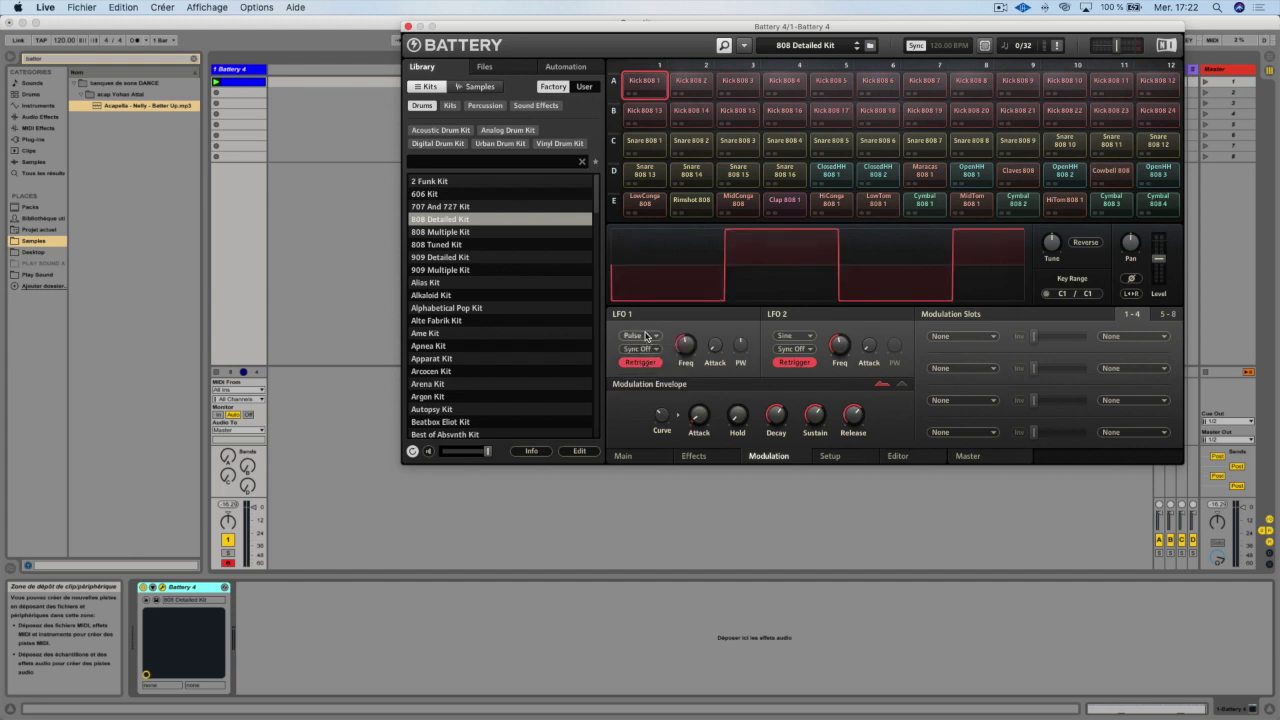
click(645, 336)
click(649, 384)
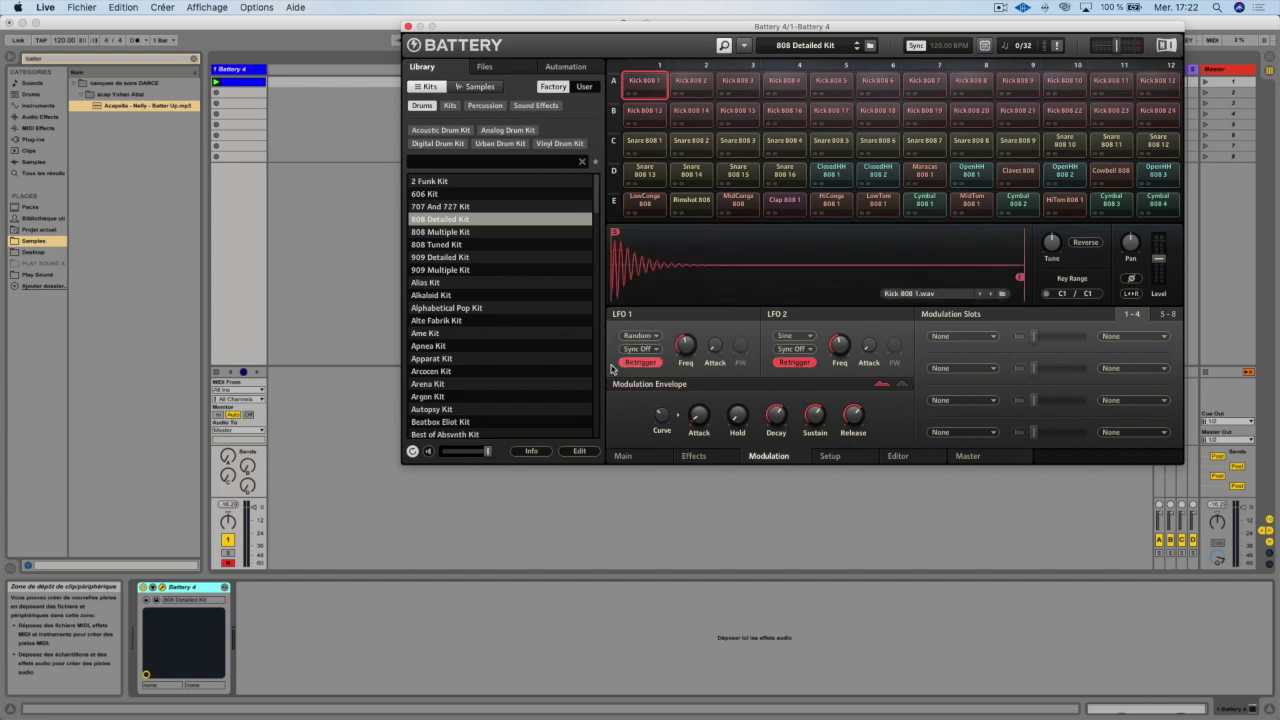
click(640, 336)
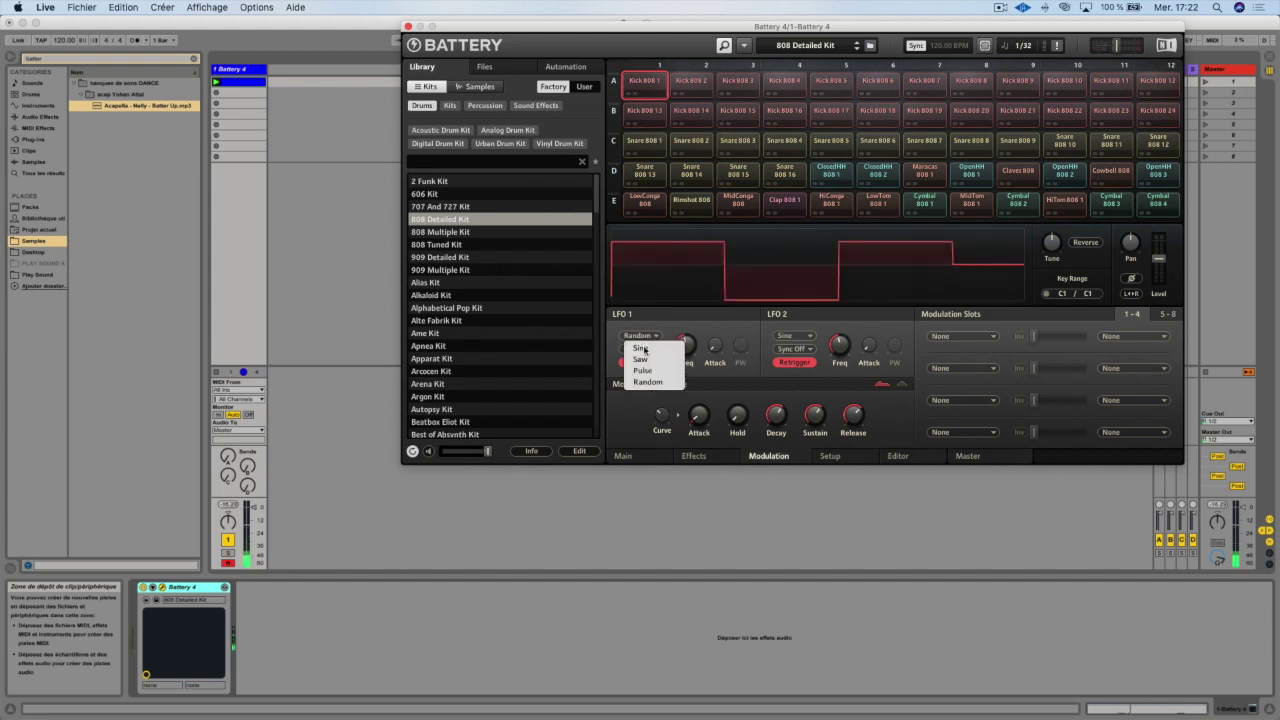
click(643, 350)
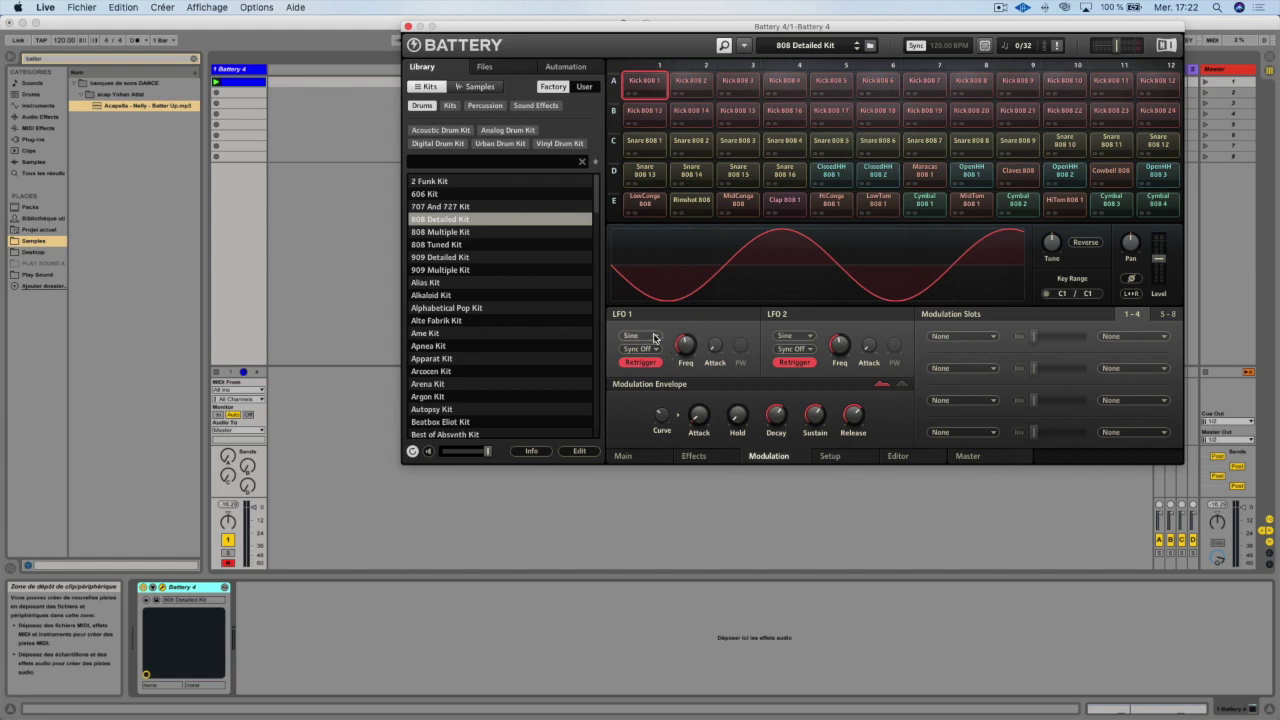
click(654, 337)
click(654, 339)
Raise the frequency and attack of the kick's LFO 1 and switch its waveform to Saw
mouse_move(685, 346)
mouse_down()
mouse_move(686, 288)
mouse_move(686, 352)
mouse_up()
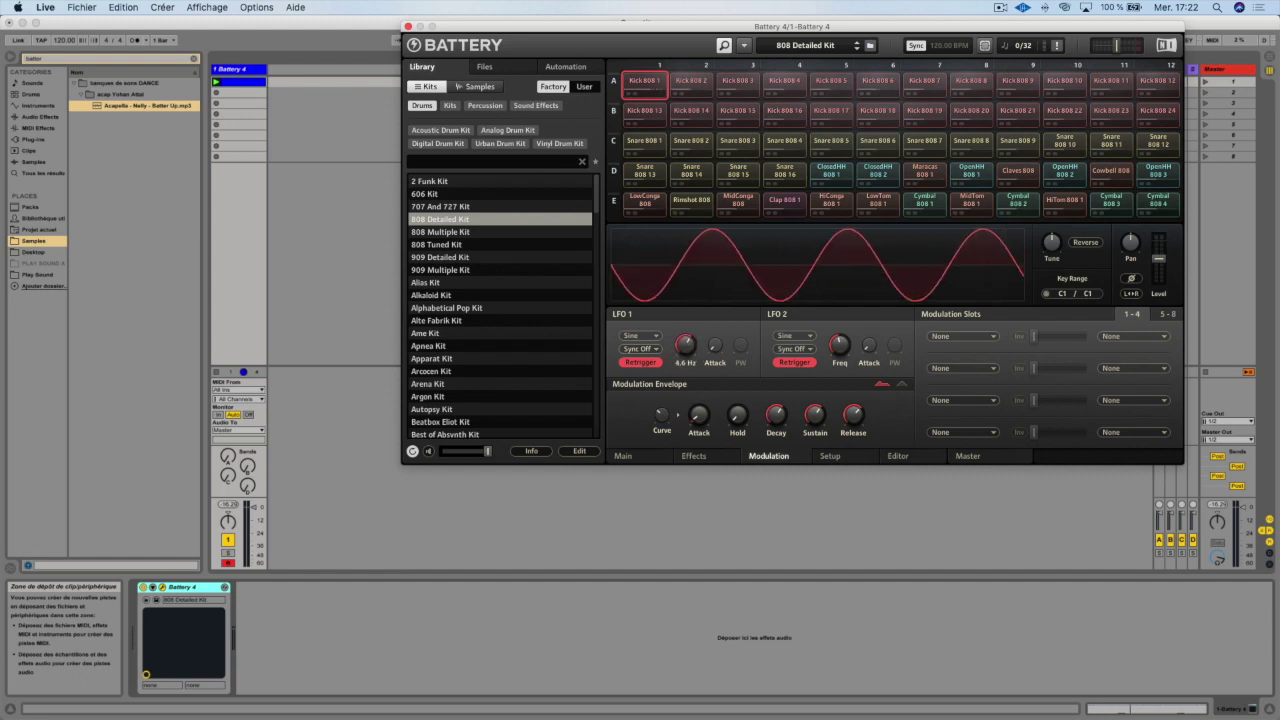
mouse_move(715, 345)
mouse_down()
mouse_move(715, 314)
mouse_move(715, 361)
mouse_up()
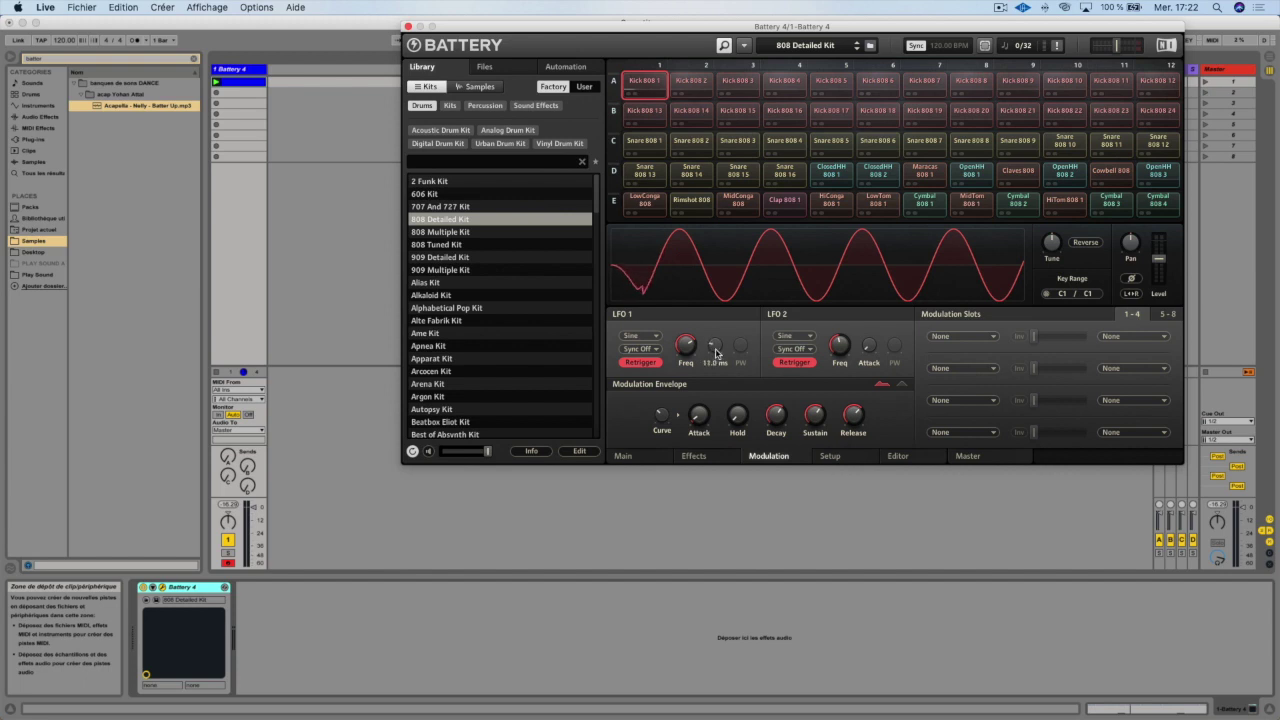
click(641, 337)
click(641, 359)
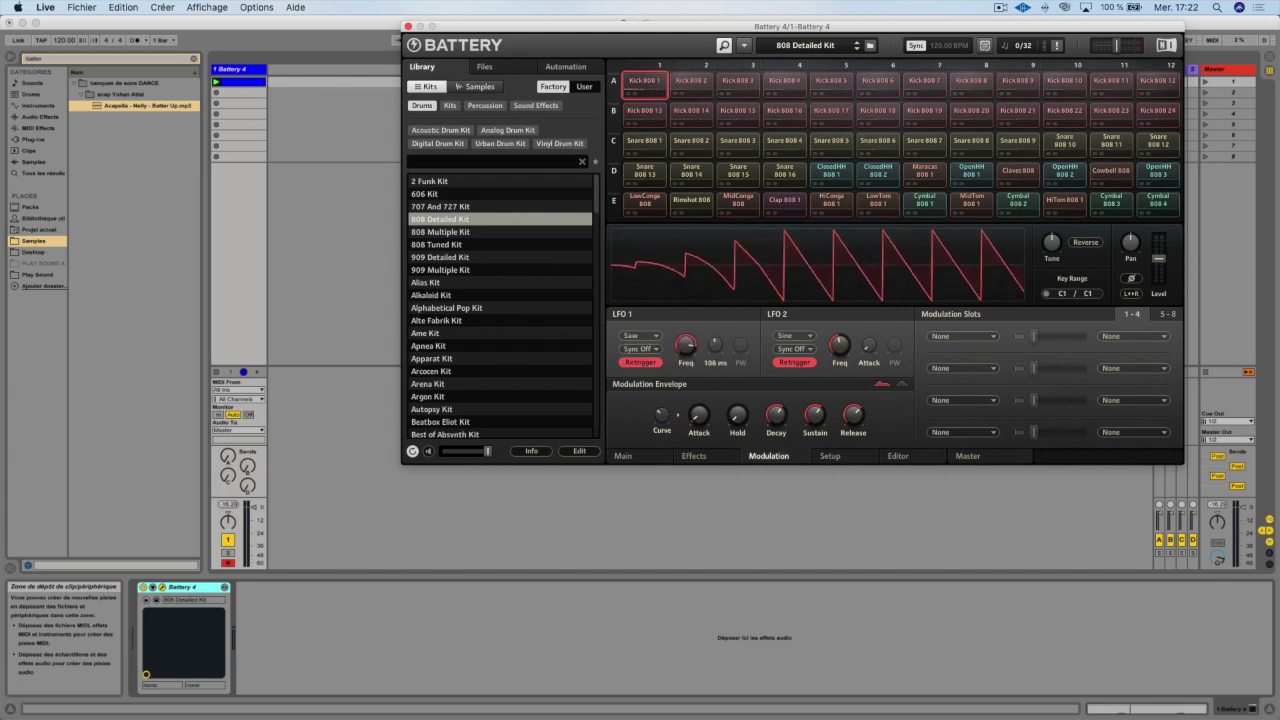
click(640, 348)
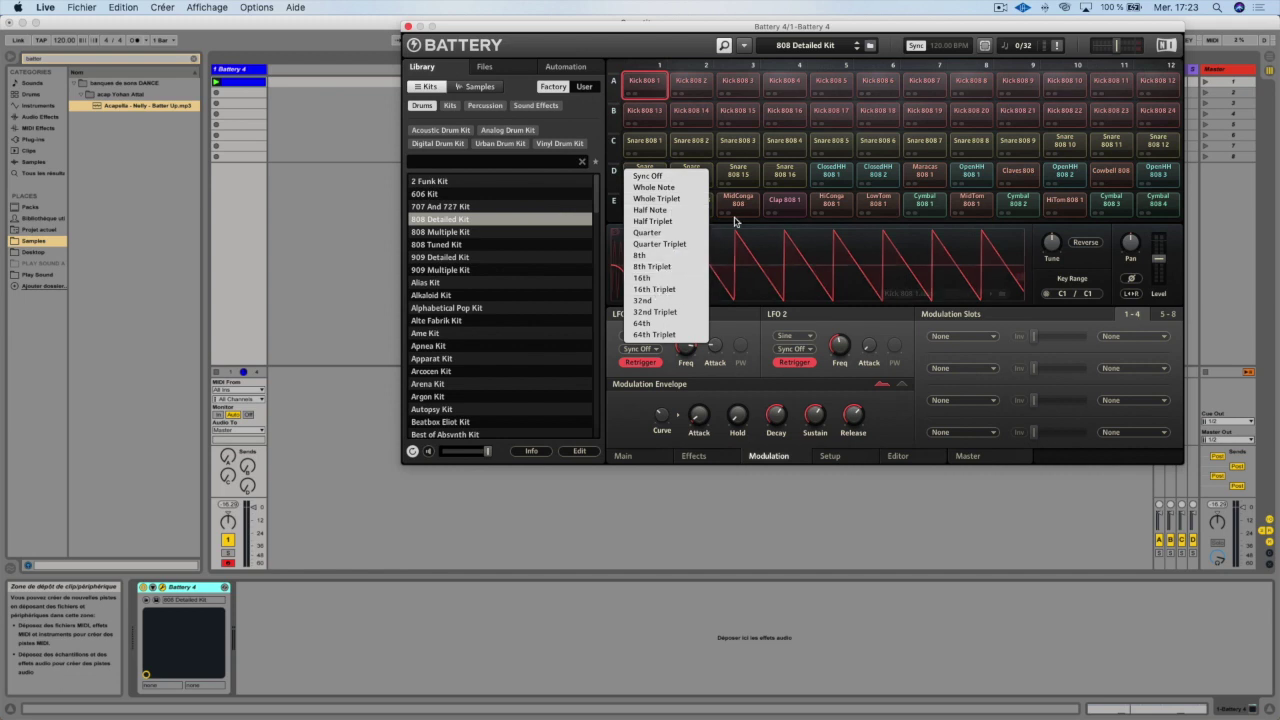
click(736, 268)
drag(703, 338, 663, 338)
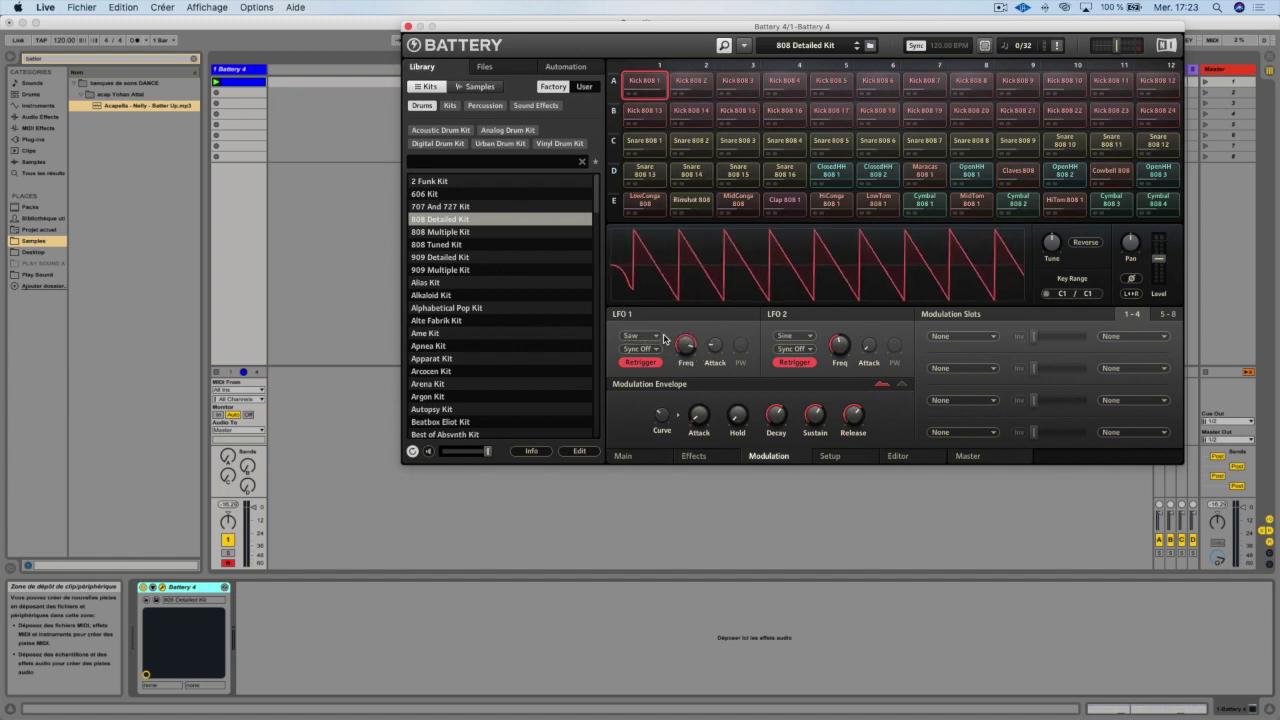
Sync the kick's LFO 1 to Quarter with its frequency at 1, and change the sync to 8th
click(641, 349)
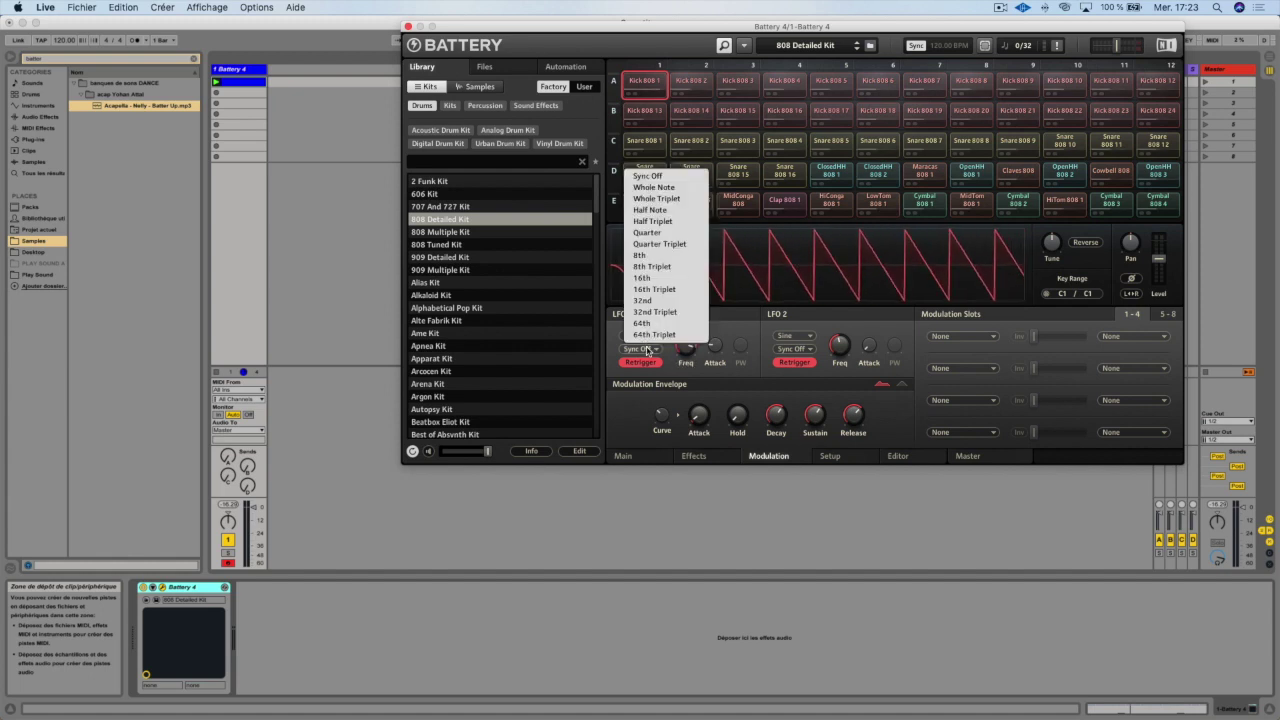
click(668, 232)
drag(697, 341, 697, 328)
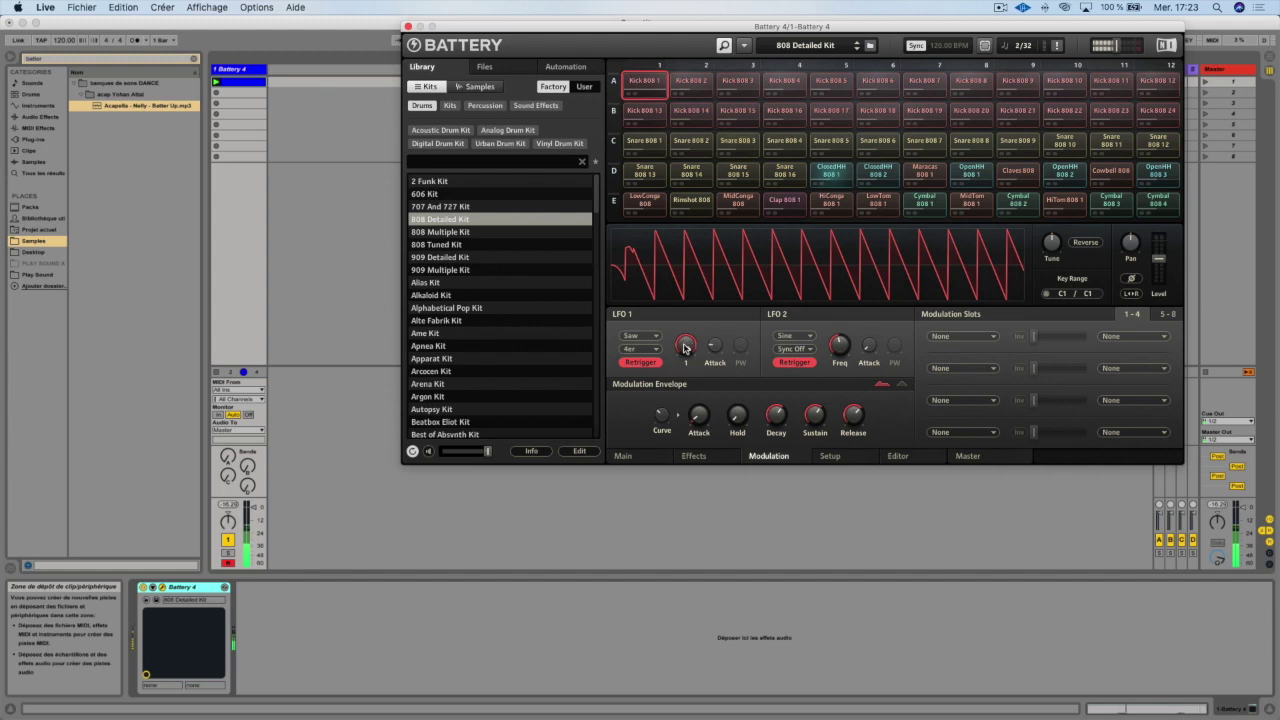
click(645, 348)
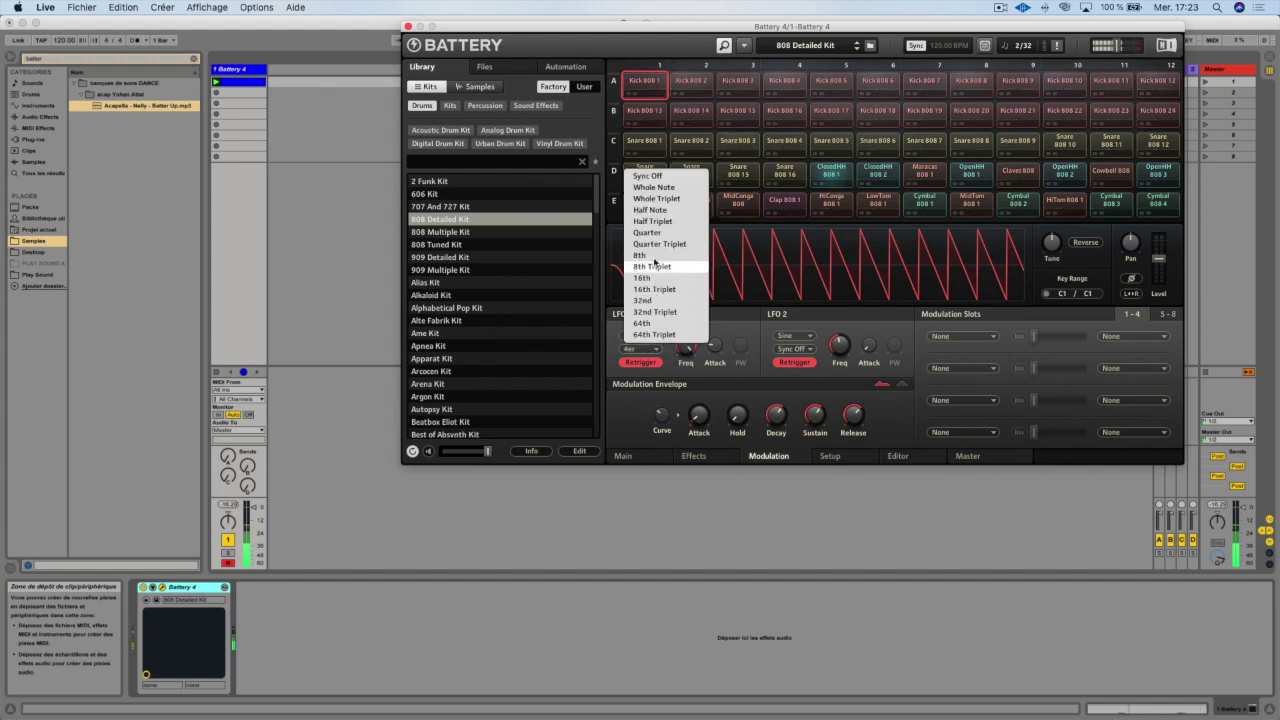
click(658, 255)
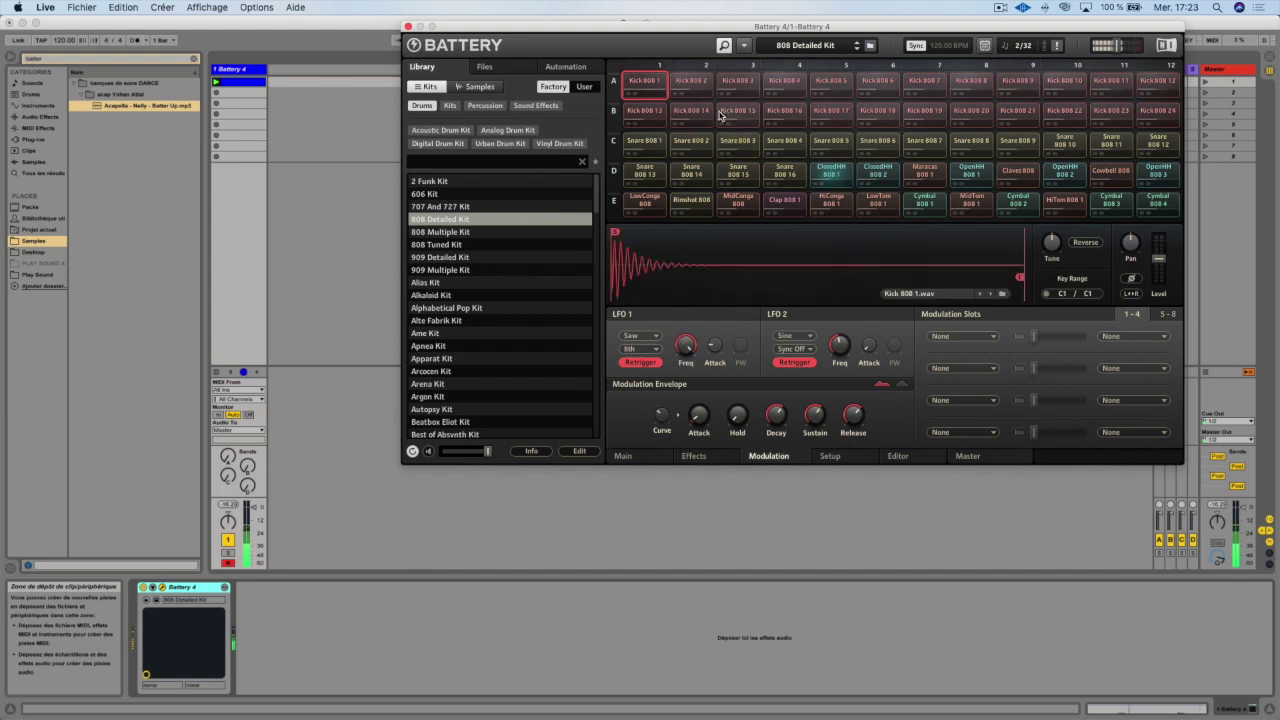
Select the Snare 808 3 cell, sync its LFO 1 to Quarter and then 16th, and toggle Retrigger off and on
click(748, 143)
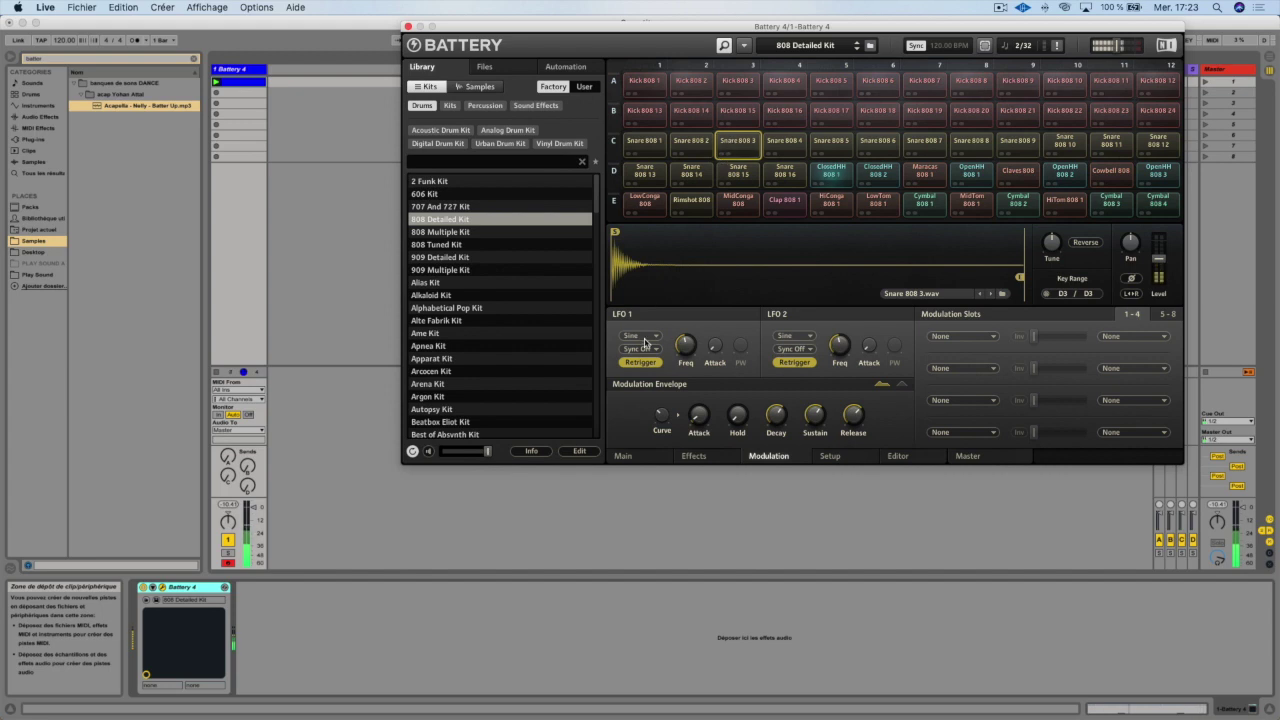
click(641, 348)
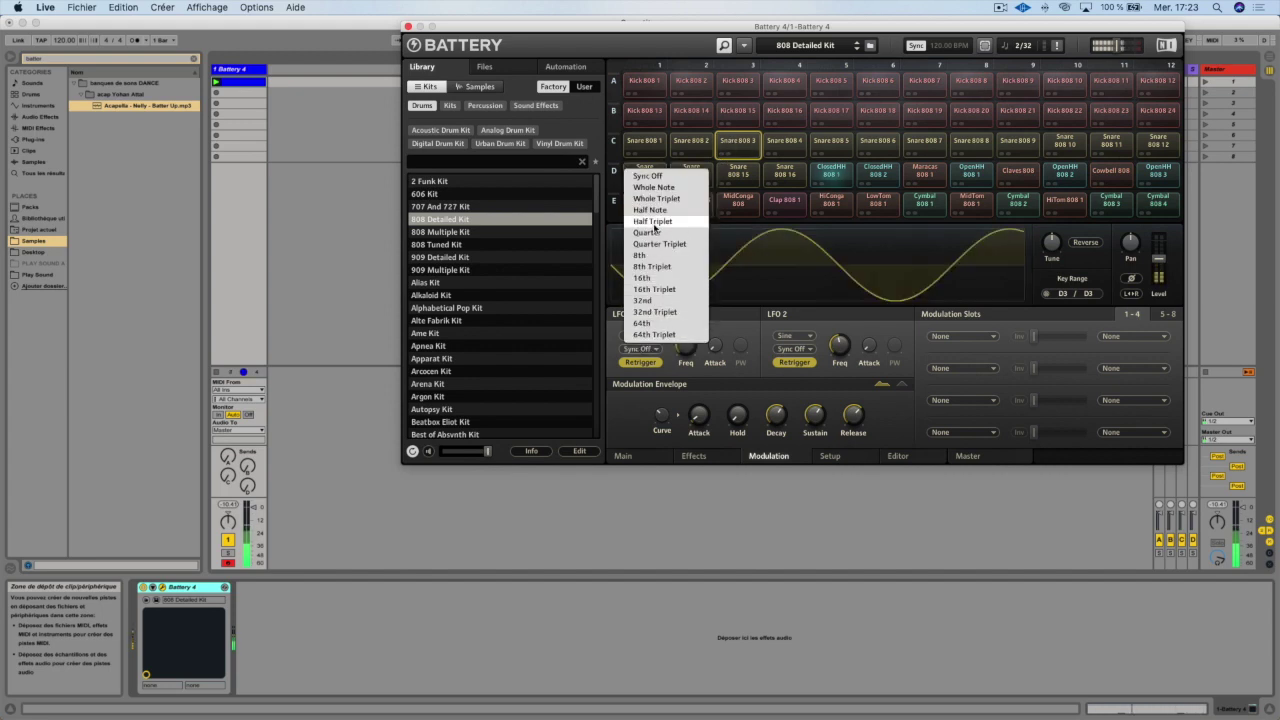
click(648, 232)
mouse_move(689, 349)
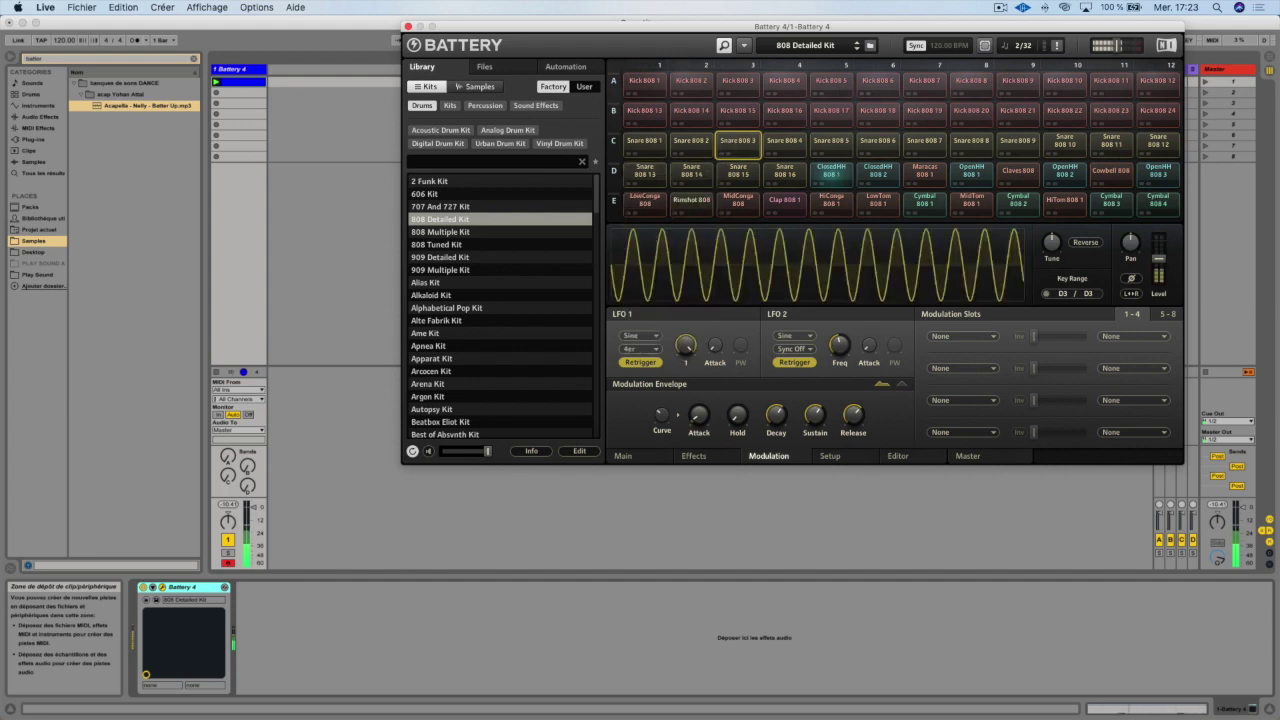
click(641, 349)
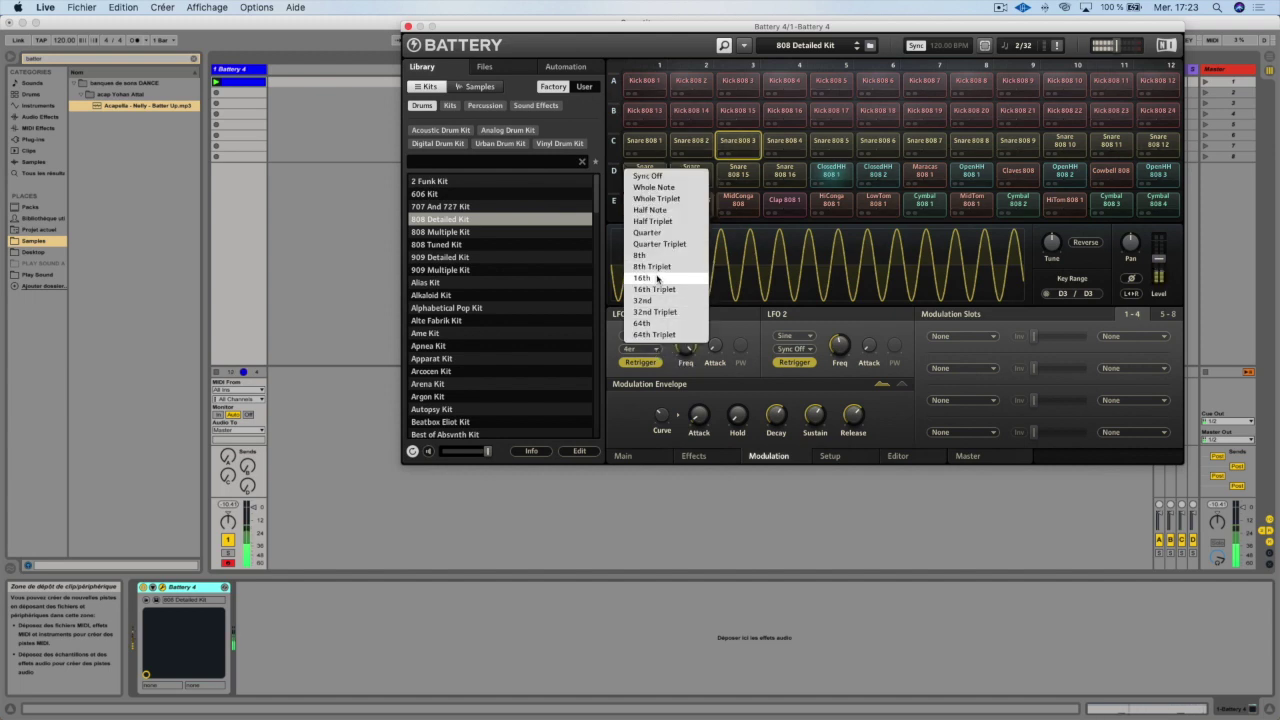
click(655, 278)
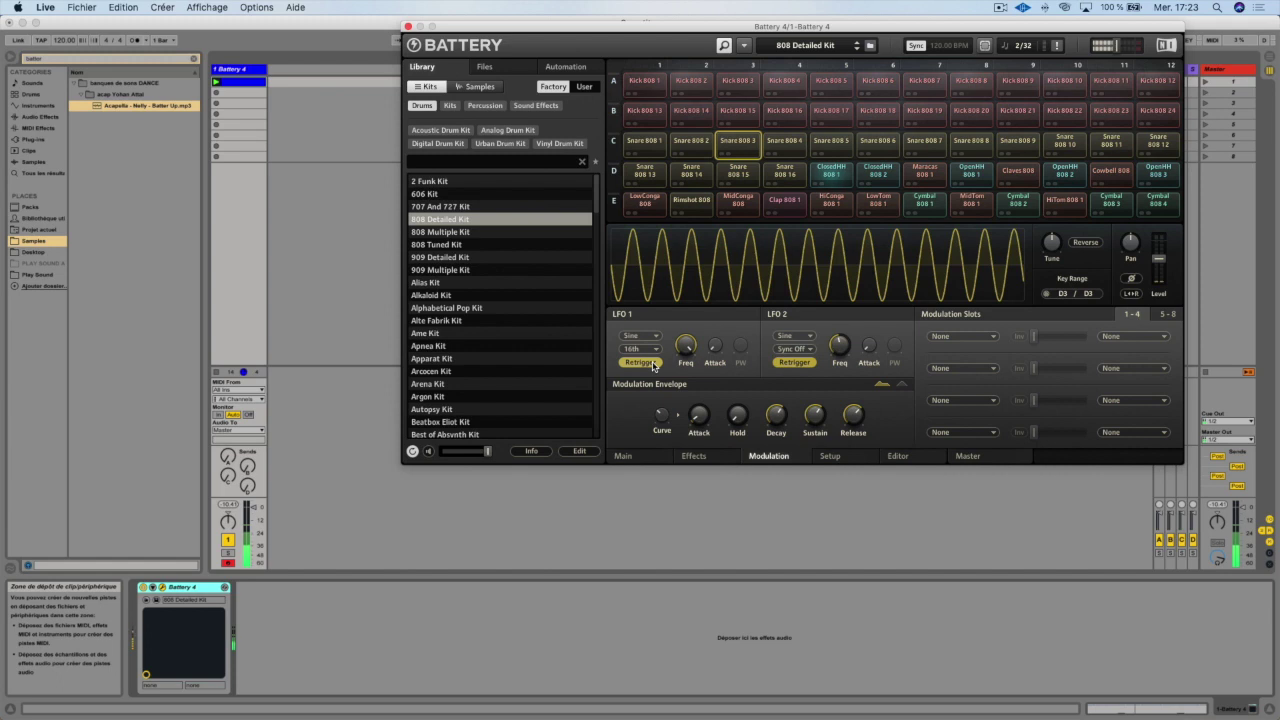
click(652, 363)
click(651, 365)
click(651, 365)
click(651, 365)
On the ClosedHH 808 1 cell, sync LFO 1 to 64th and give LFO 2 a Pulse waveform with higher frequency and attack
click(828, 172)
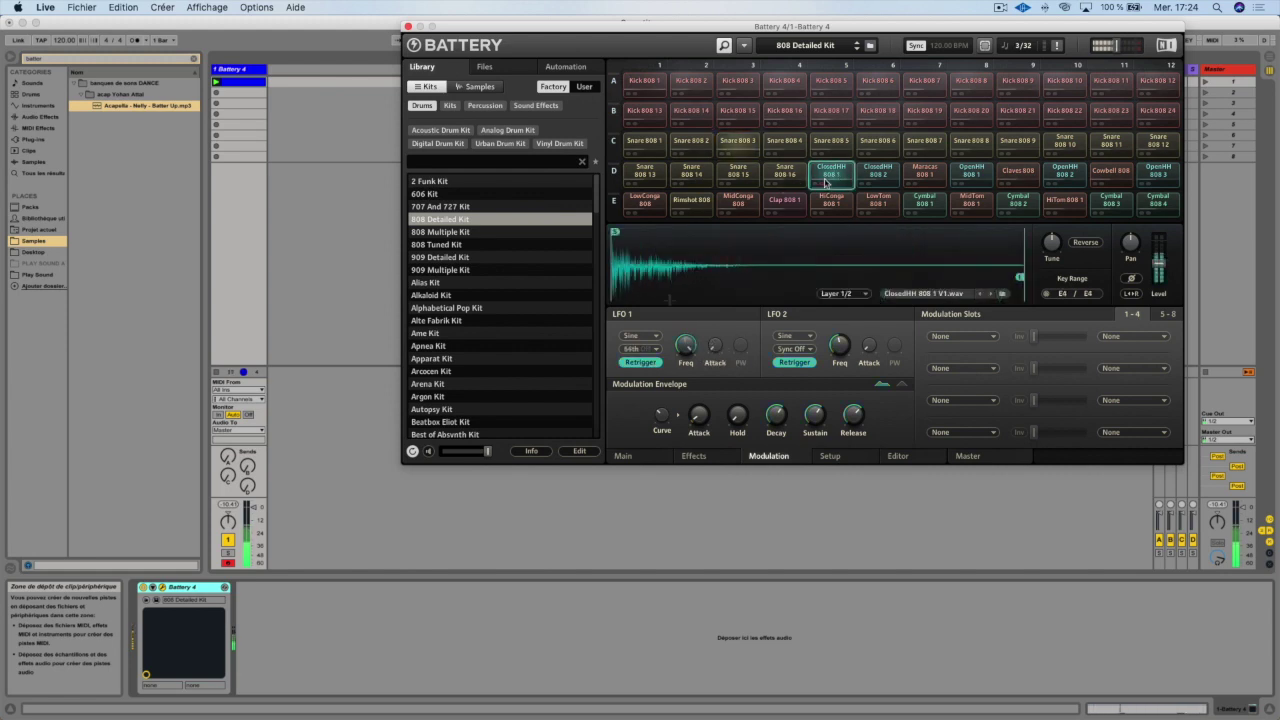
mouse_move(714, 340)
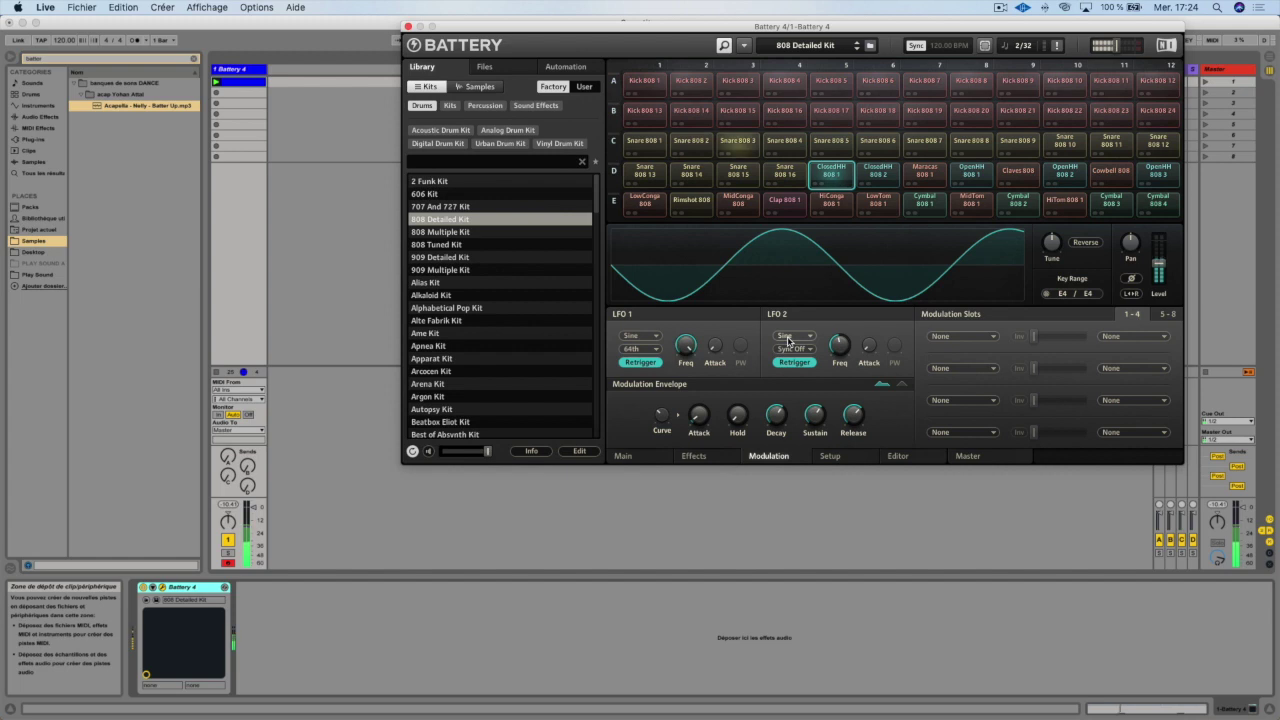
click(793, 340)
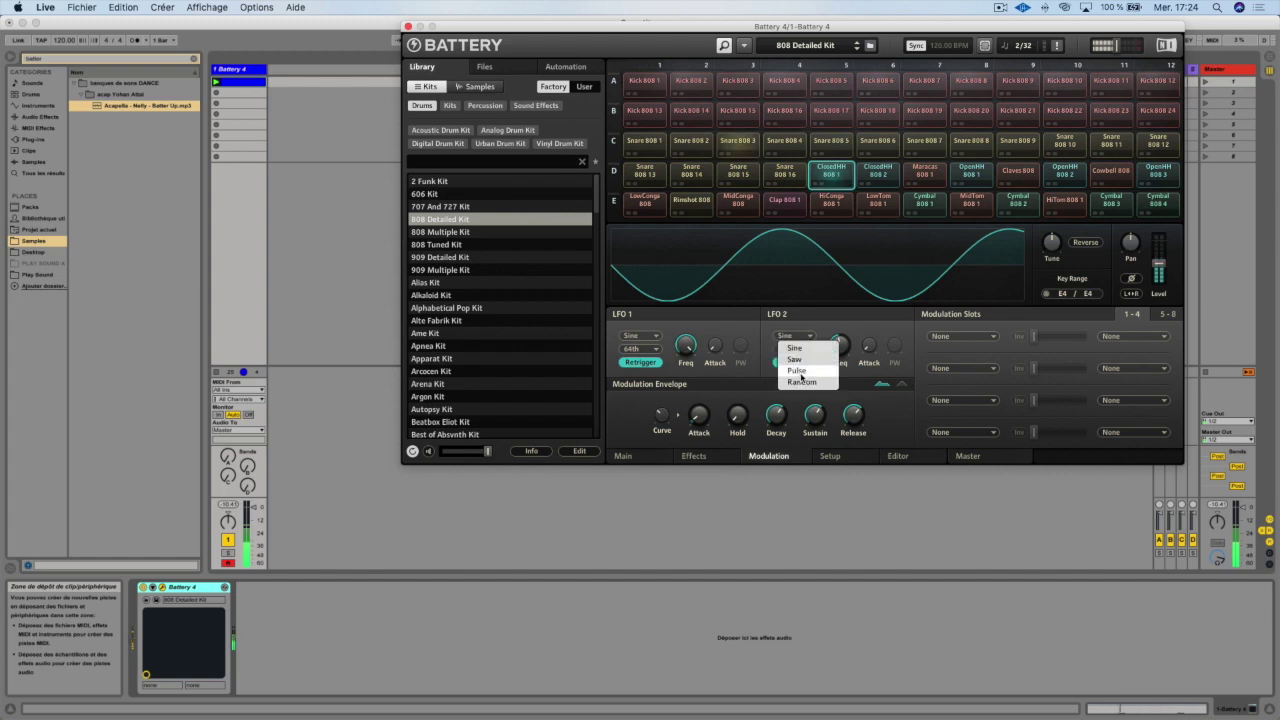
click(801, 375)
drag(828, 356, 872, 340)
mouse_move(872, 348)
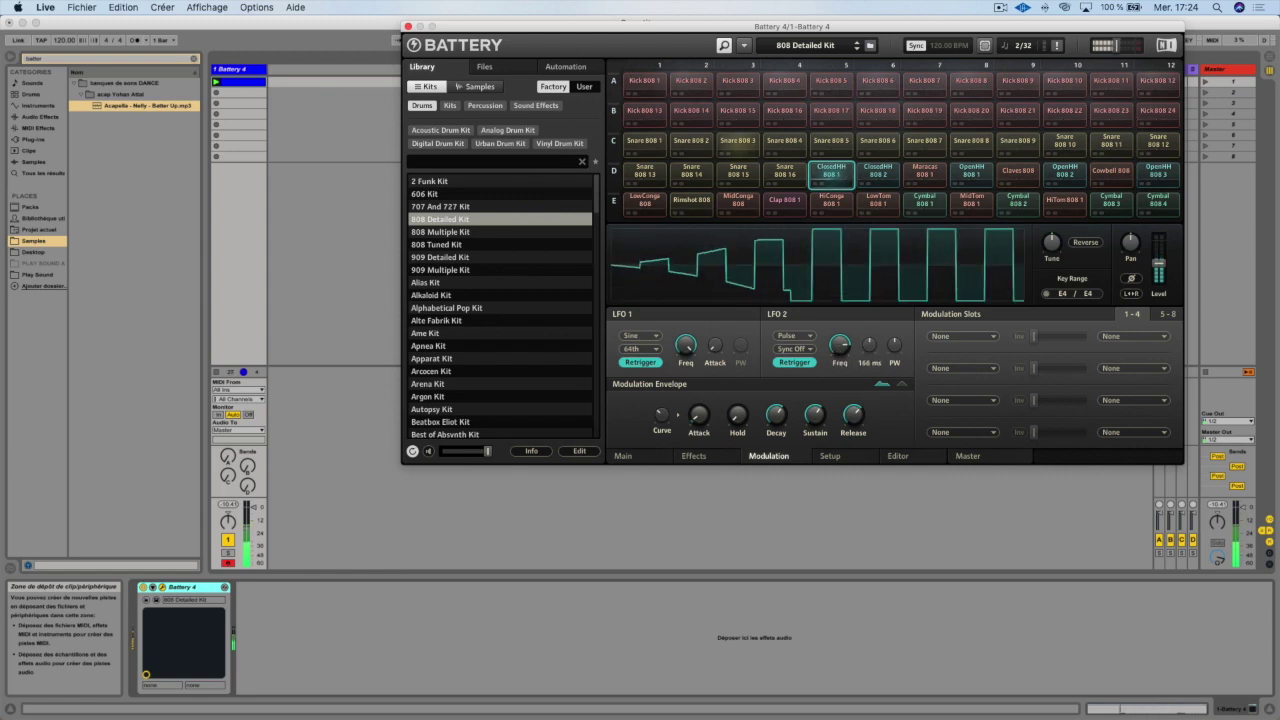
Turn off Retrigger on the closed hi-hat's LFO 2, switch its waveform to Saw and sync it to 32nd Triplet
click(801, 353)
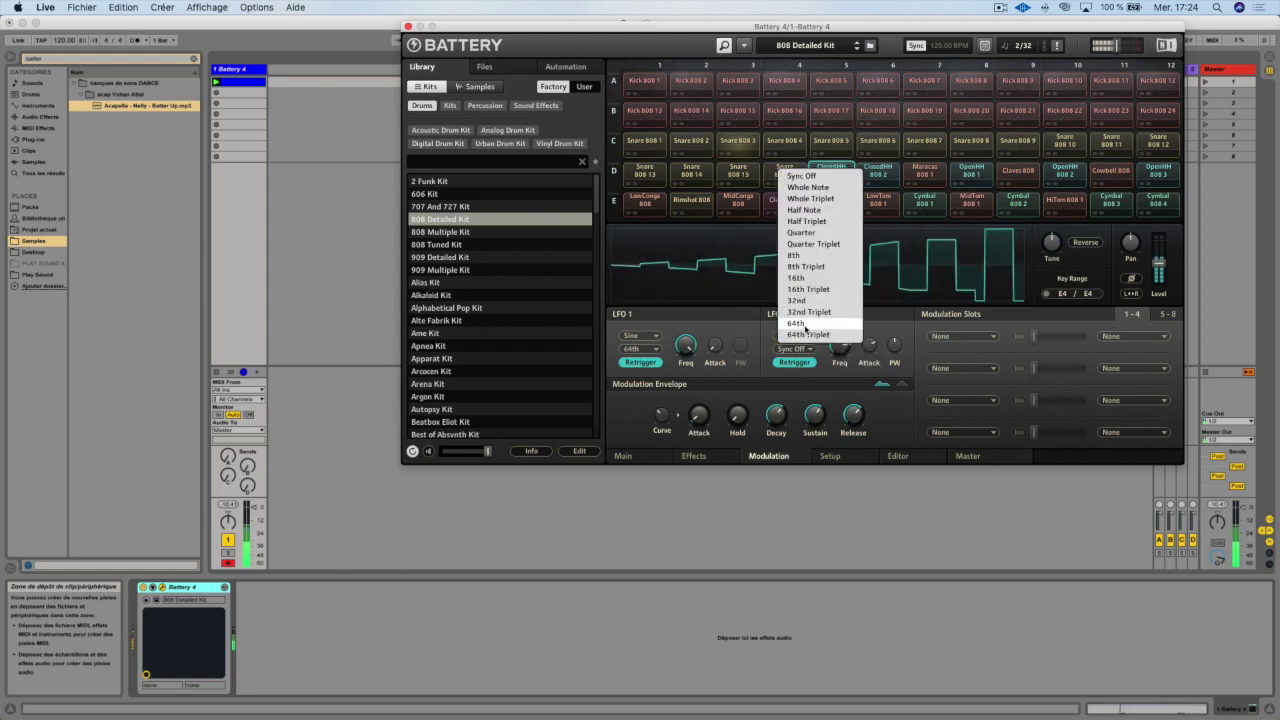
click(805, 333)
click(797, 364)
click(787, 336)
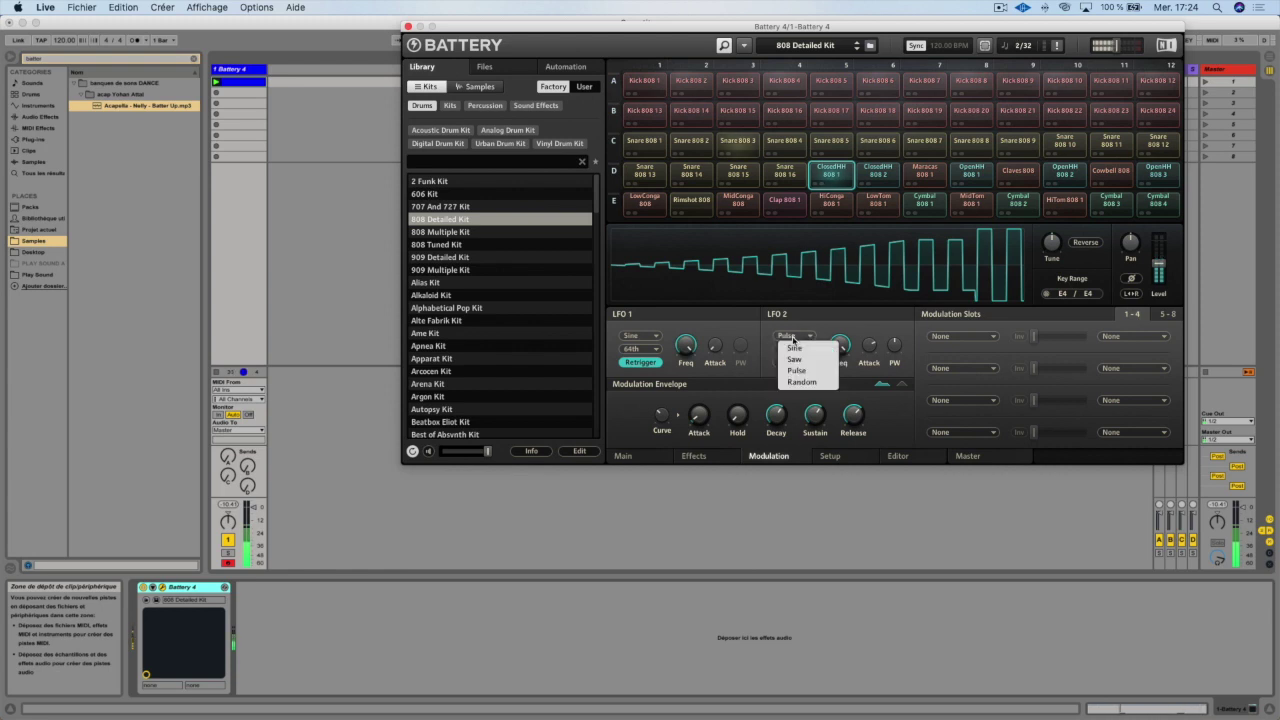
click(793, 354)
click(793, 354)
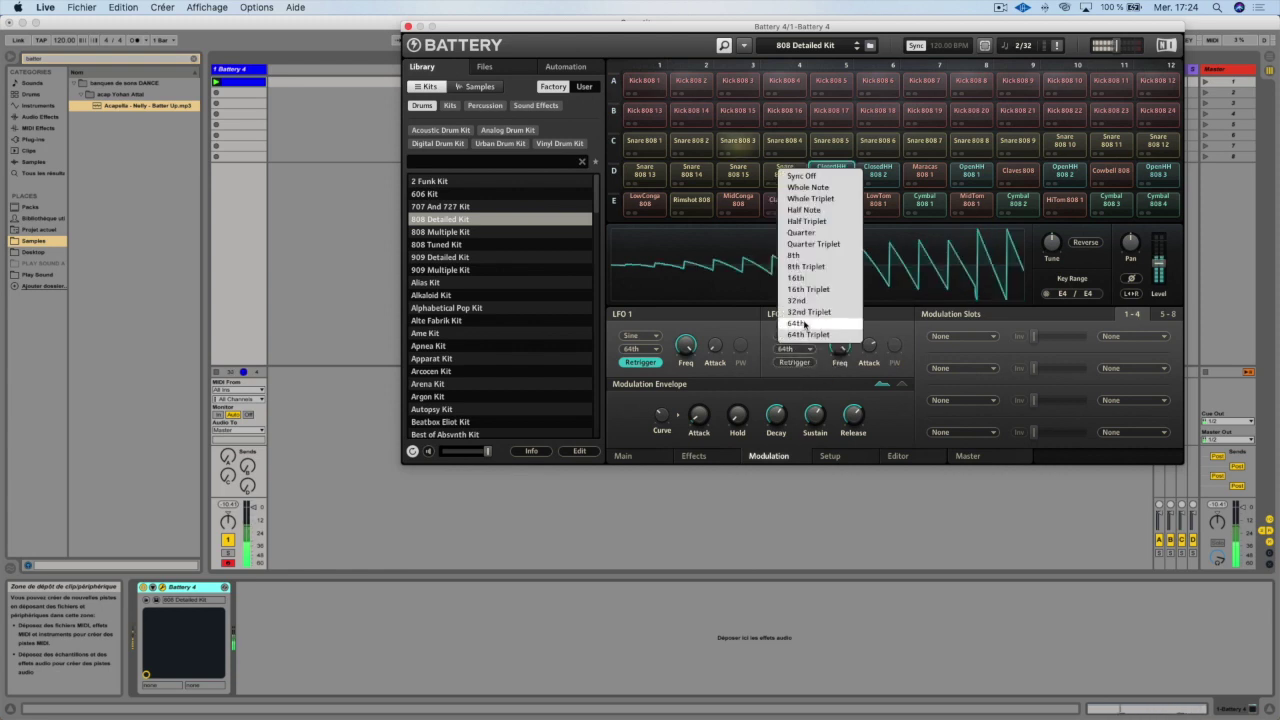
click(805, 318)
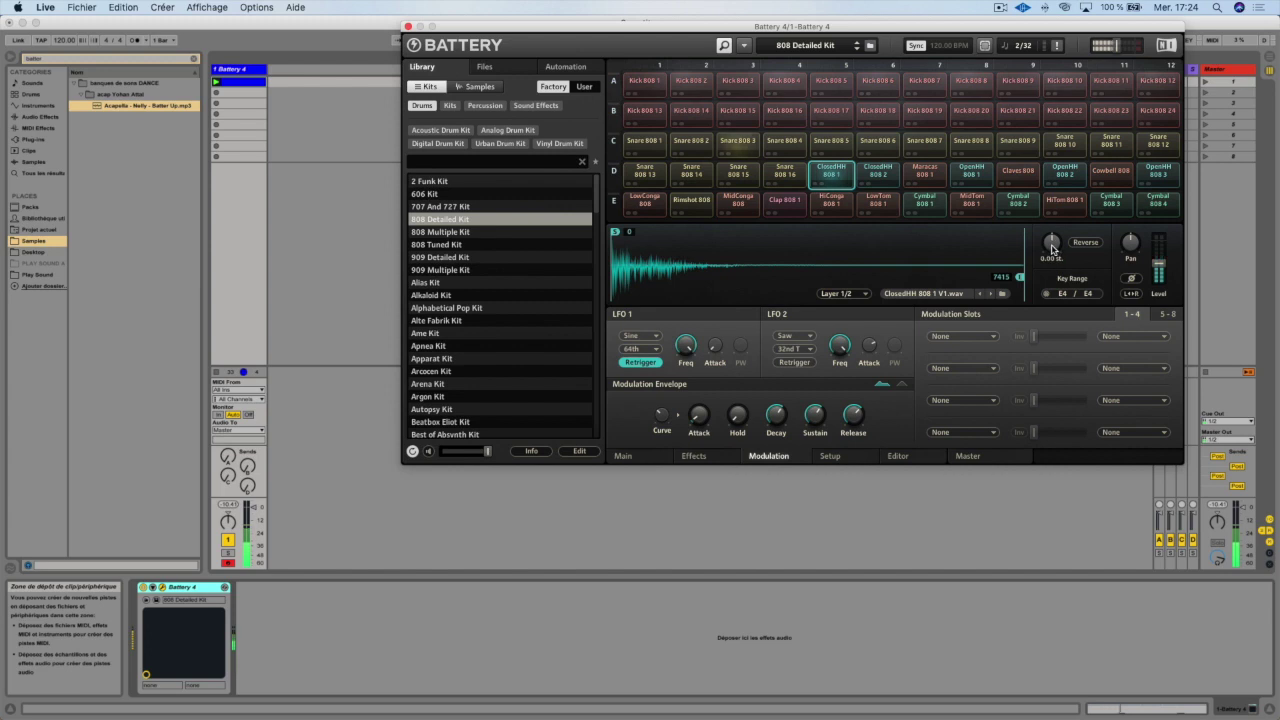
Try the Tune control on the closed hi-hat and view its LFO 1 and Modulation Envelope shapes
drag(1052, 248, 1052, 240)
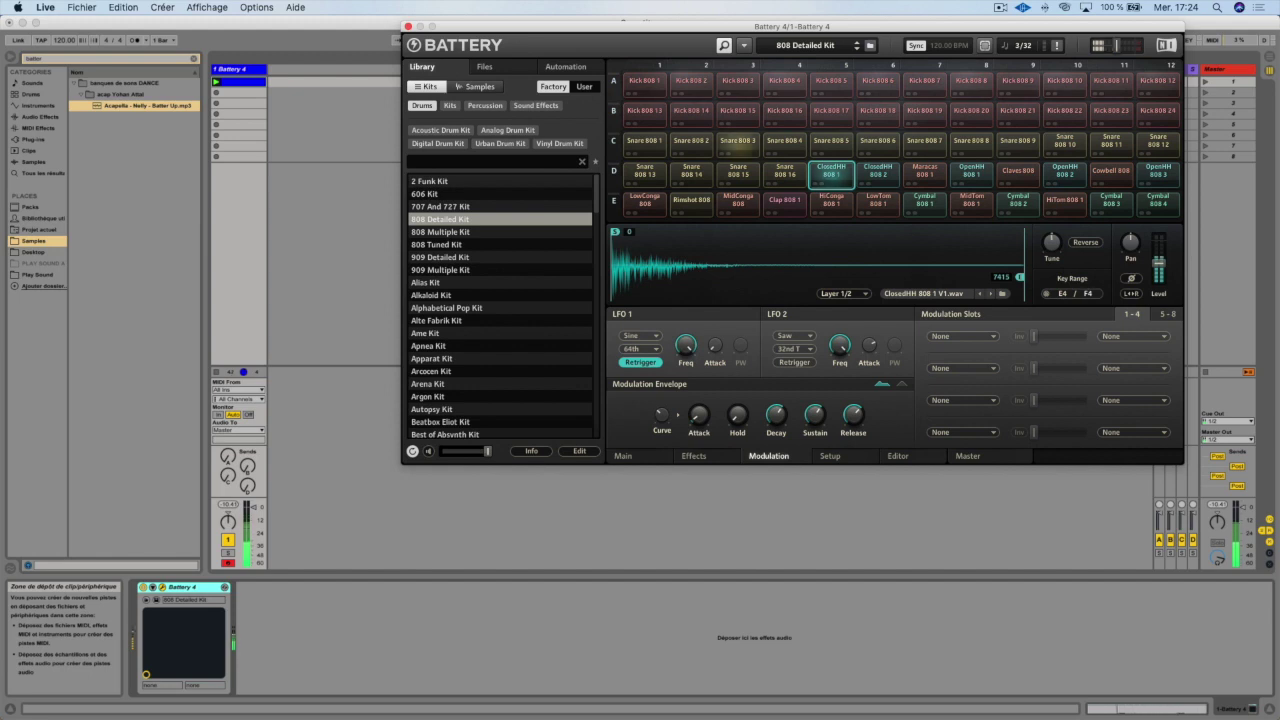
mouse_move(820, 354)
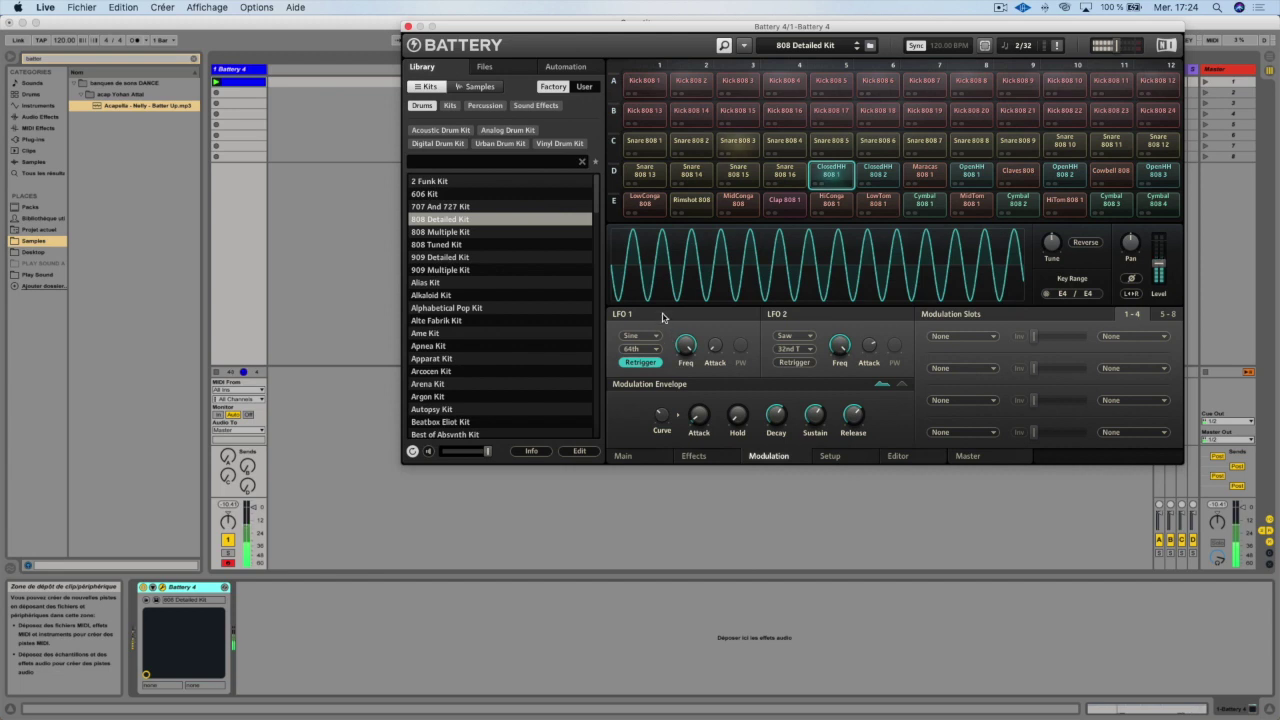
mouse_move(758, 440)
mouse_move(751, 437)
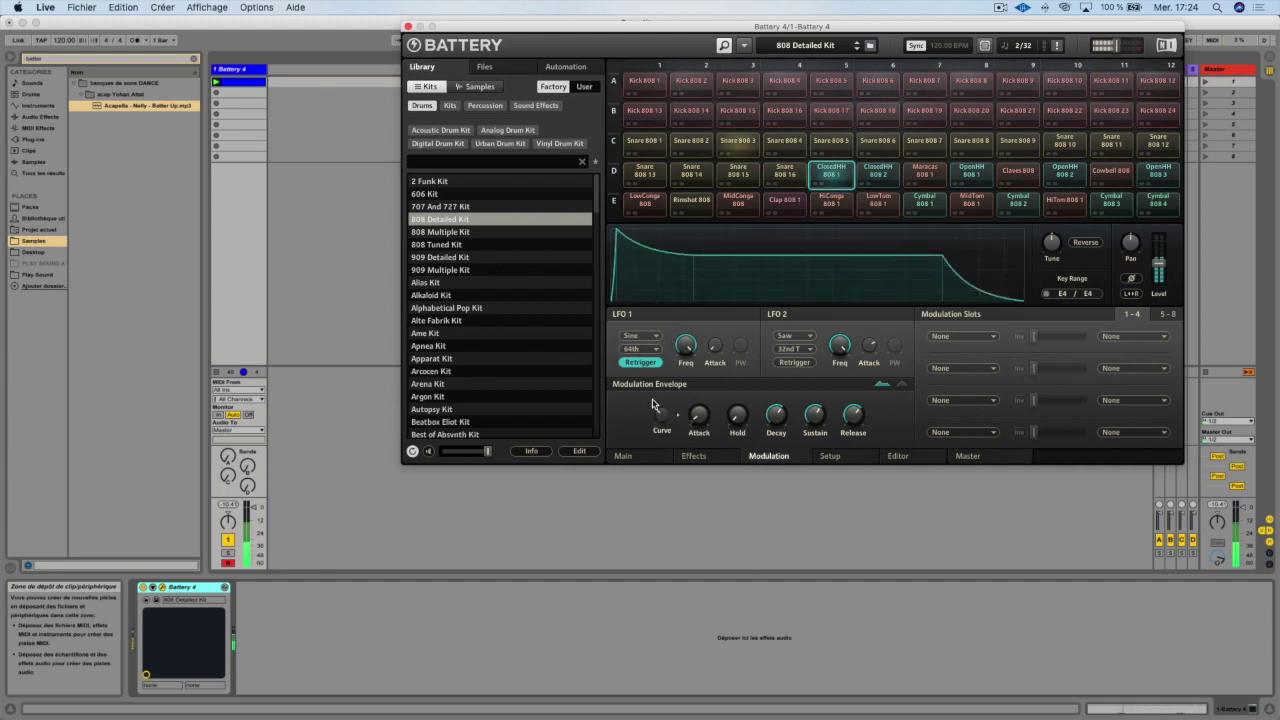
Switch the closed hi-hat's Modulation Envelope to the shape without sustain, set Curve to -100, raise Attack and Hold, and set Decay to 211.3 ms
click(902, 385)
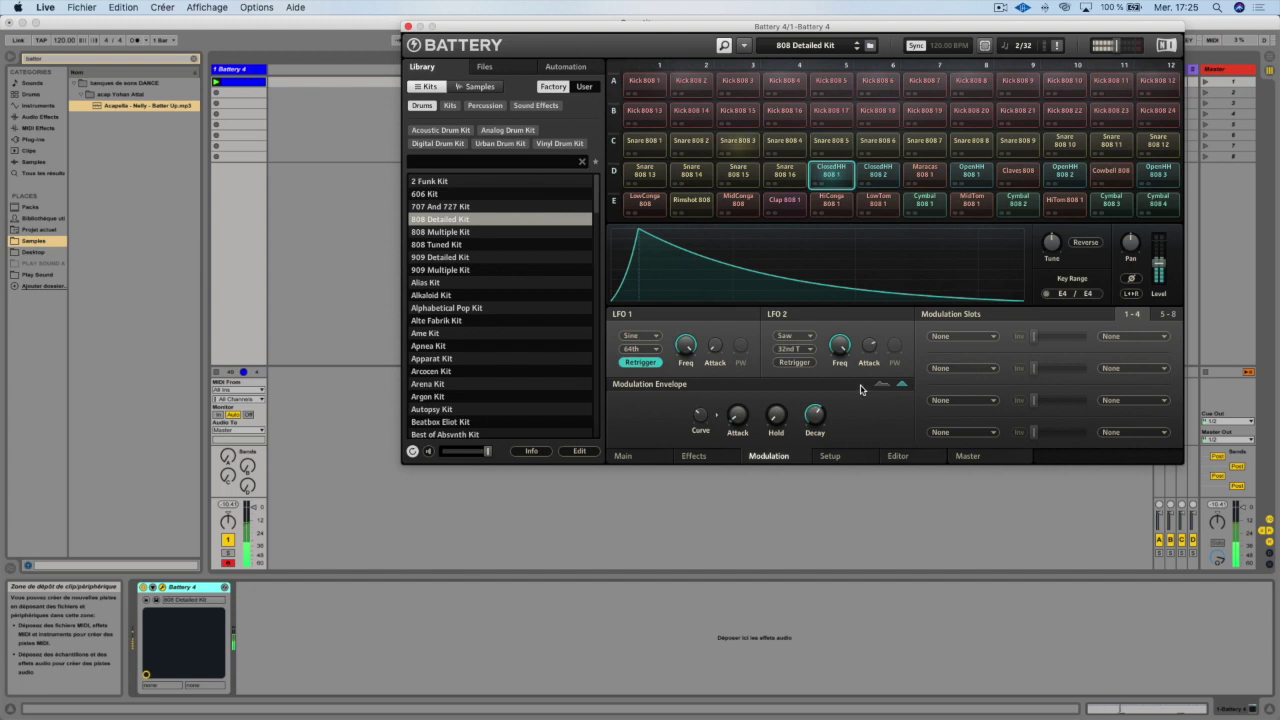
drag(700, 414, 700, 386)
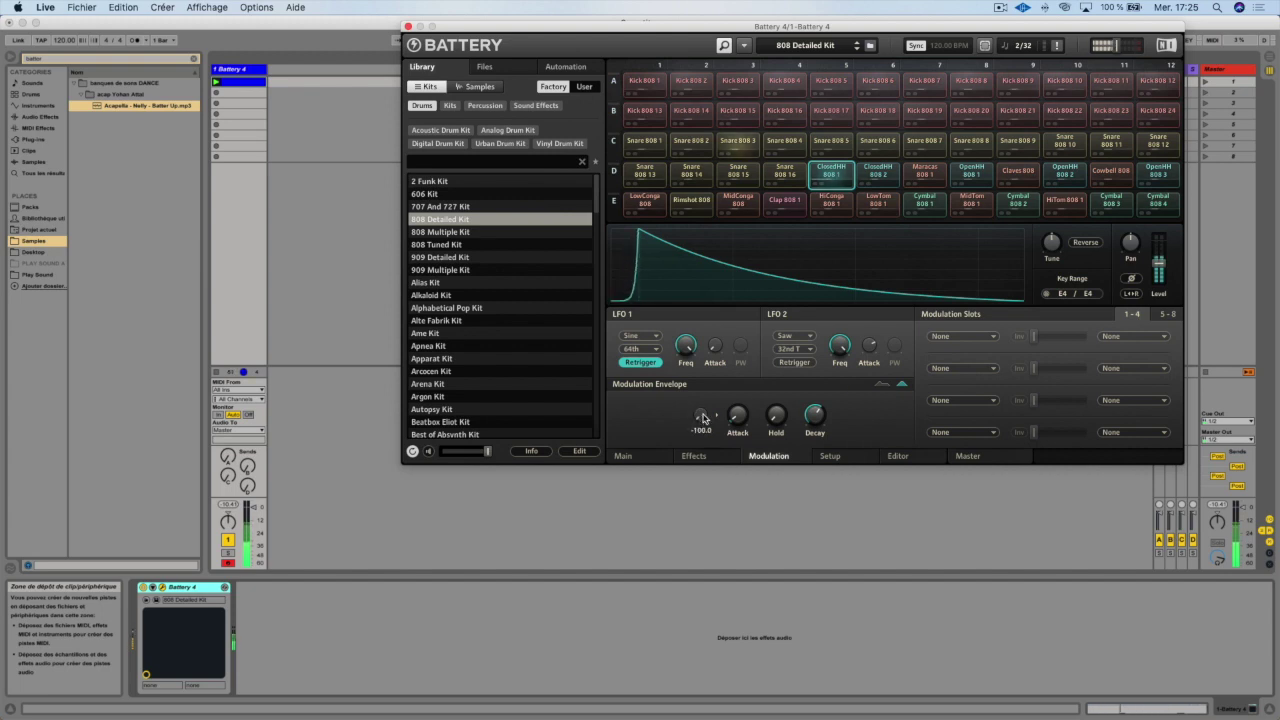
drag(748, 420, 748, 416)
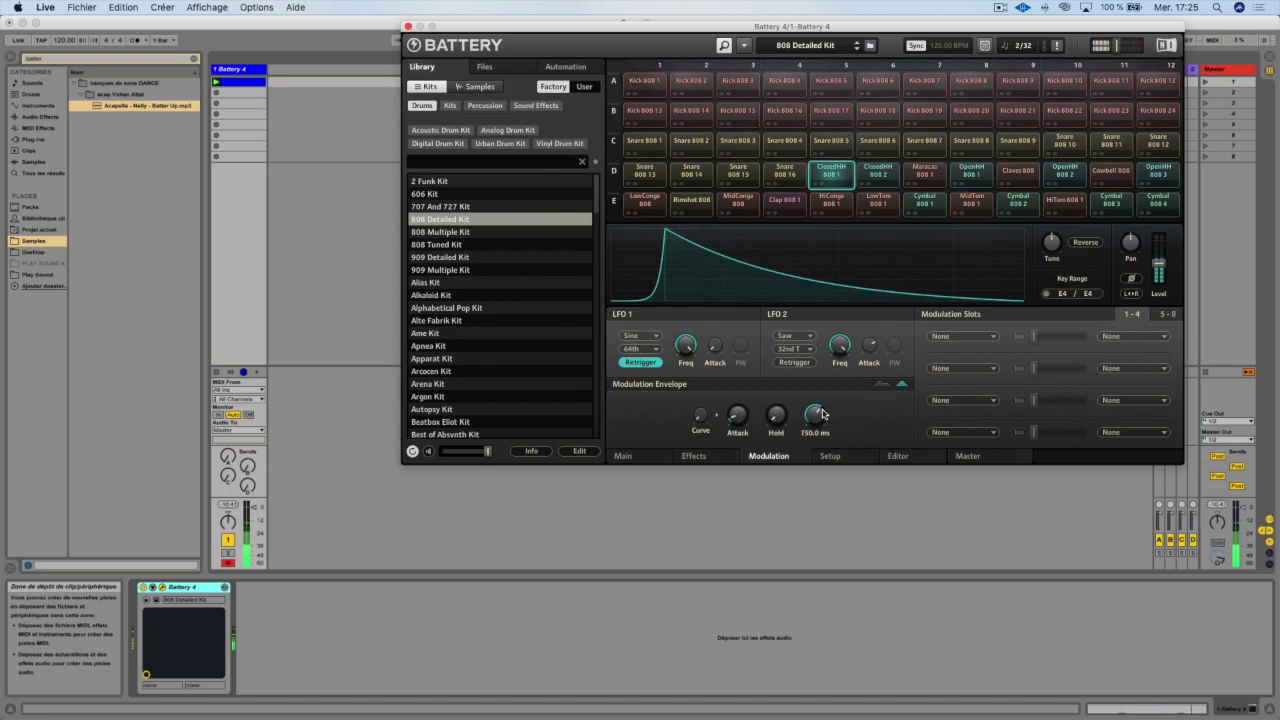
drag(738, 413, 815, 366)
mouse_move(815, 414)
mouse_down()
mouse_move(815, 430)
mouse_move(815, 406)
mouse_up()
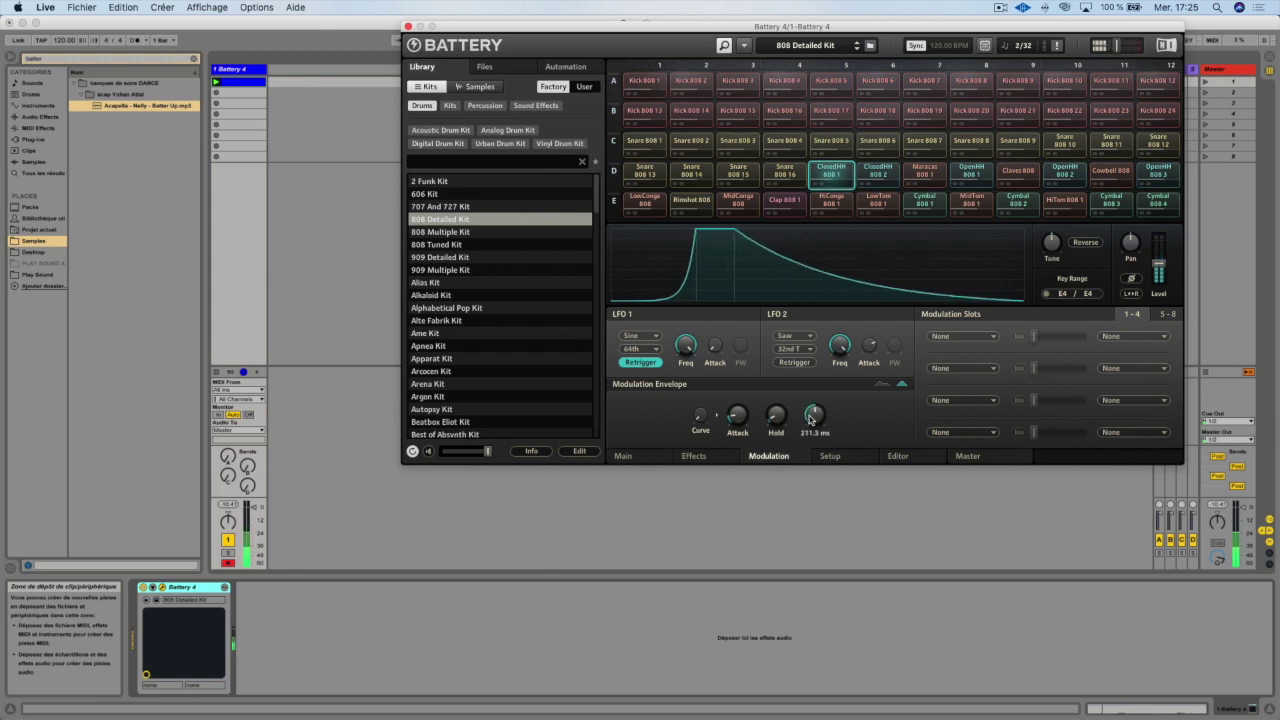
Restore the Modulation Envelope shape with sustain, raise its Curve, lower Sustain slightly and set Release to 2.6 s, comparing both shapes
click(880, 385)
drag(670, 422, 661, 404)
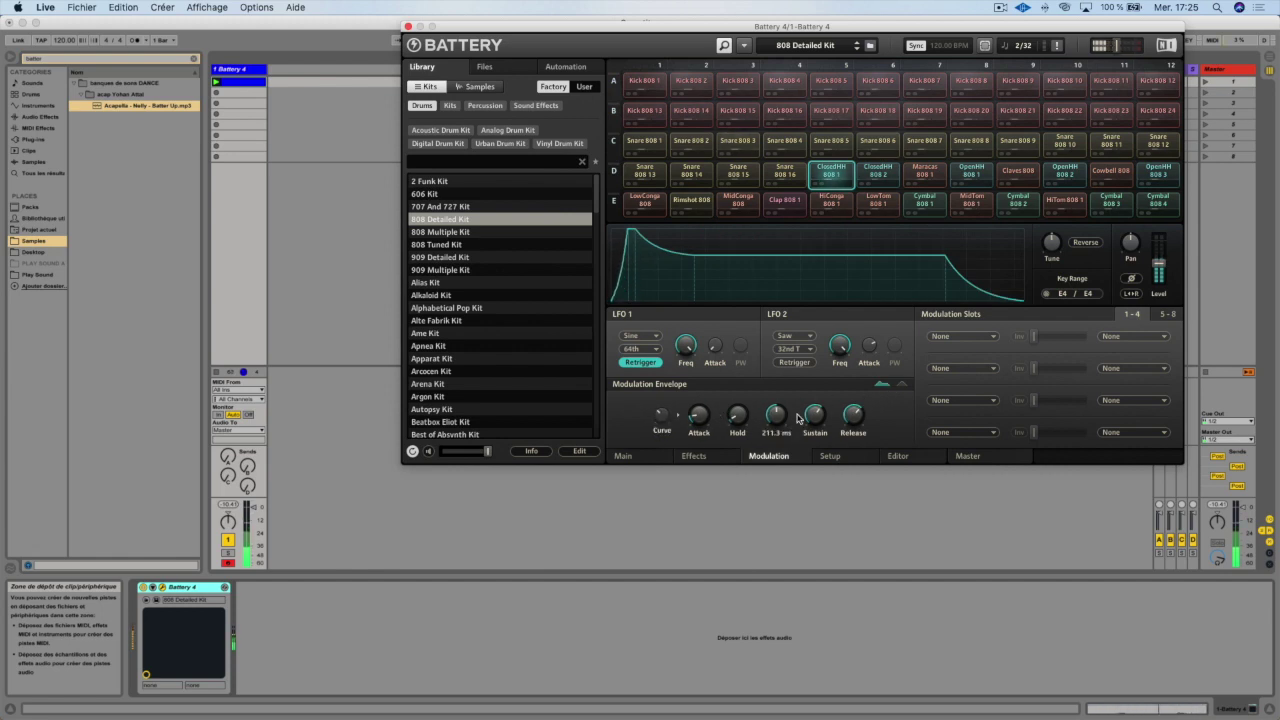
drag(815, 414, 853, 386)
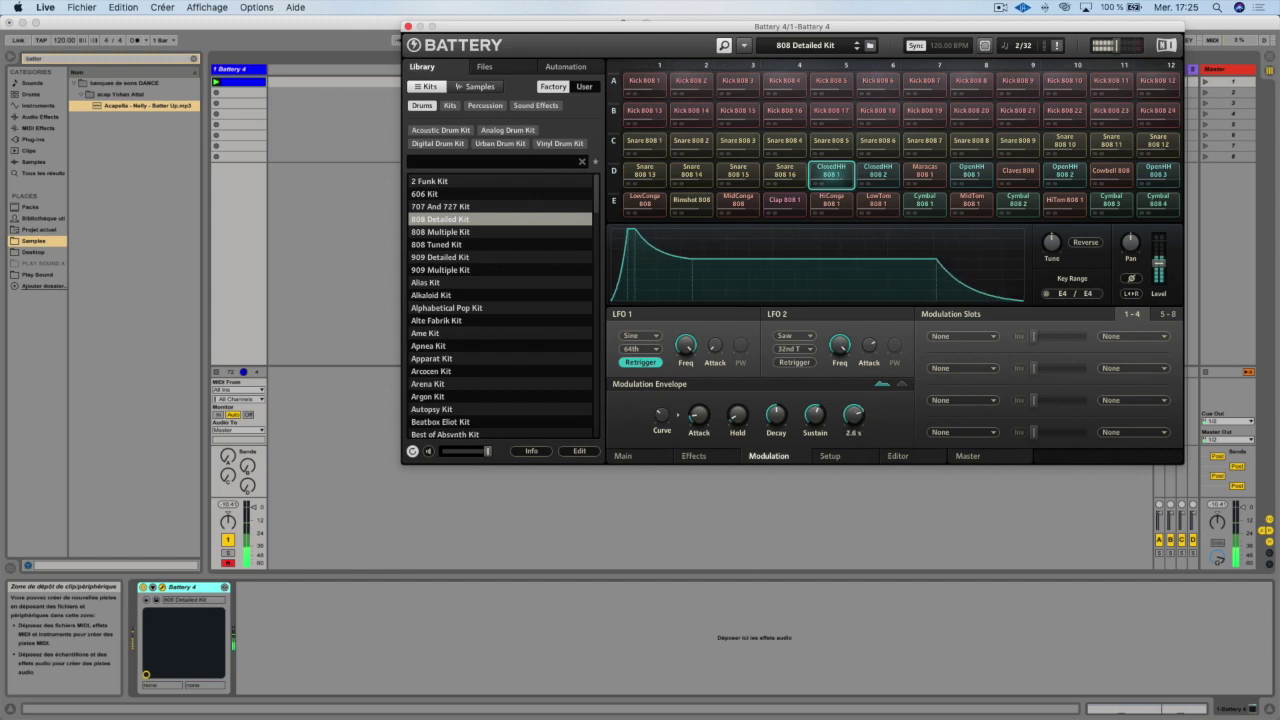
click(901, 384)
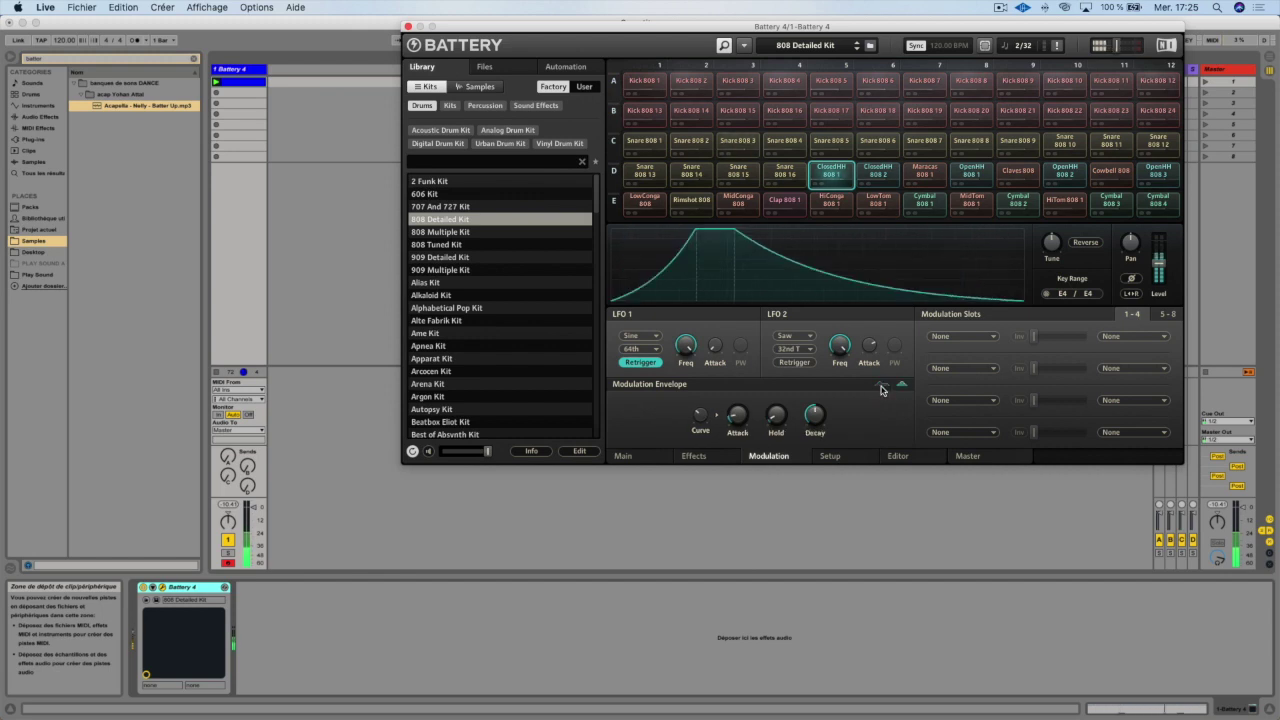
click(880, 386)
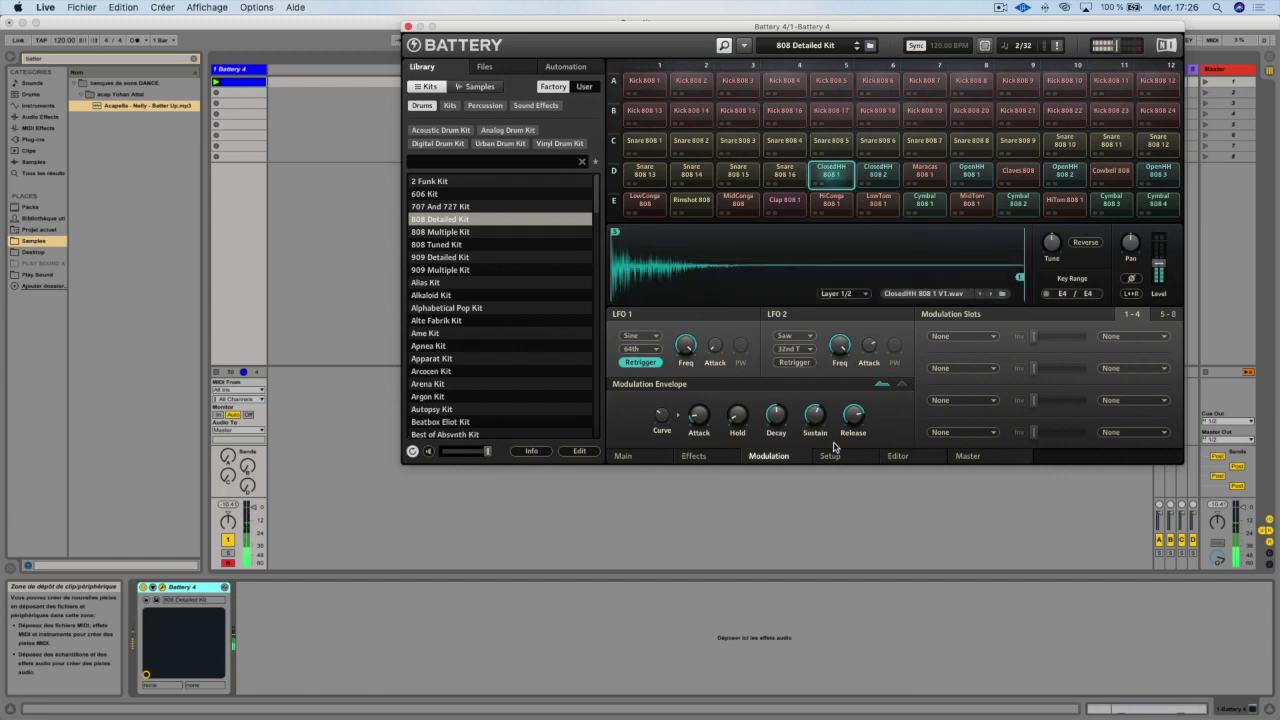
Route LFO 1 to the filter Cutoff in the first modulation slot and set its intensity to slightly below maximum
click(957, 338)
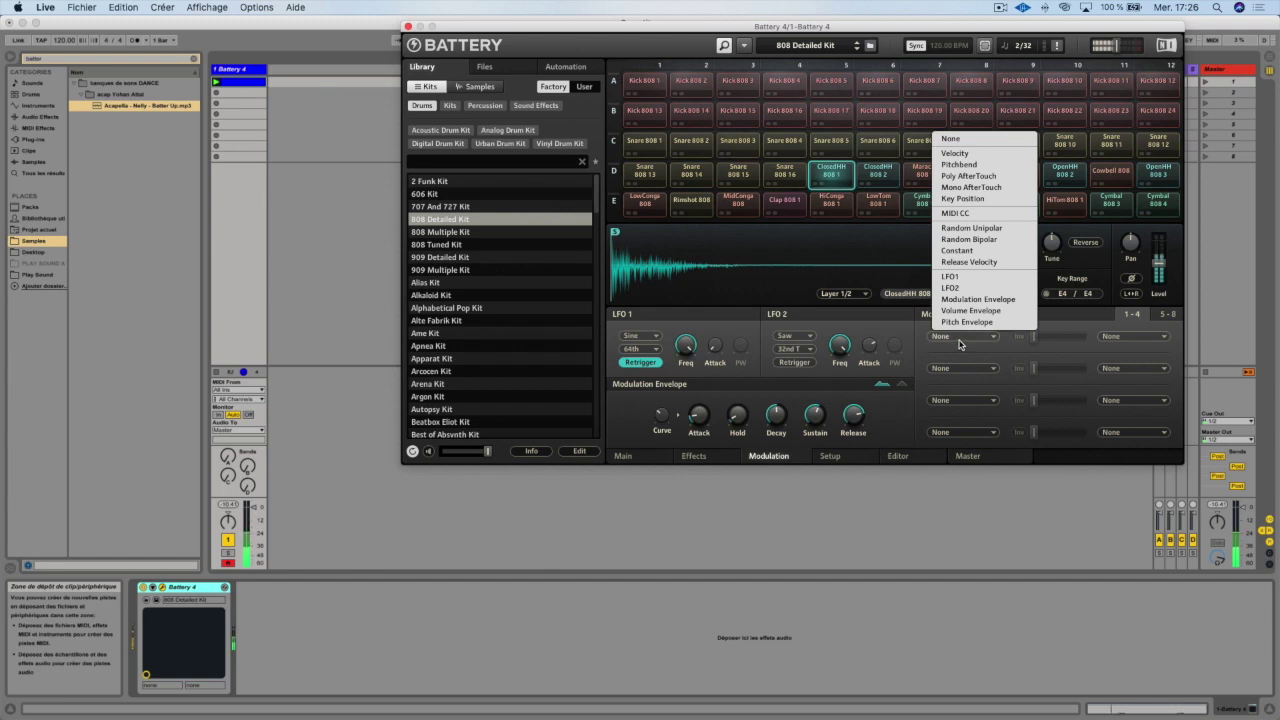
click(974, 340)
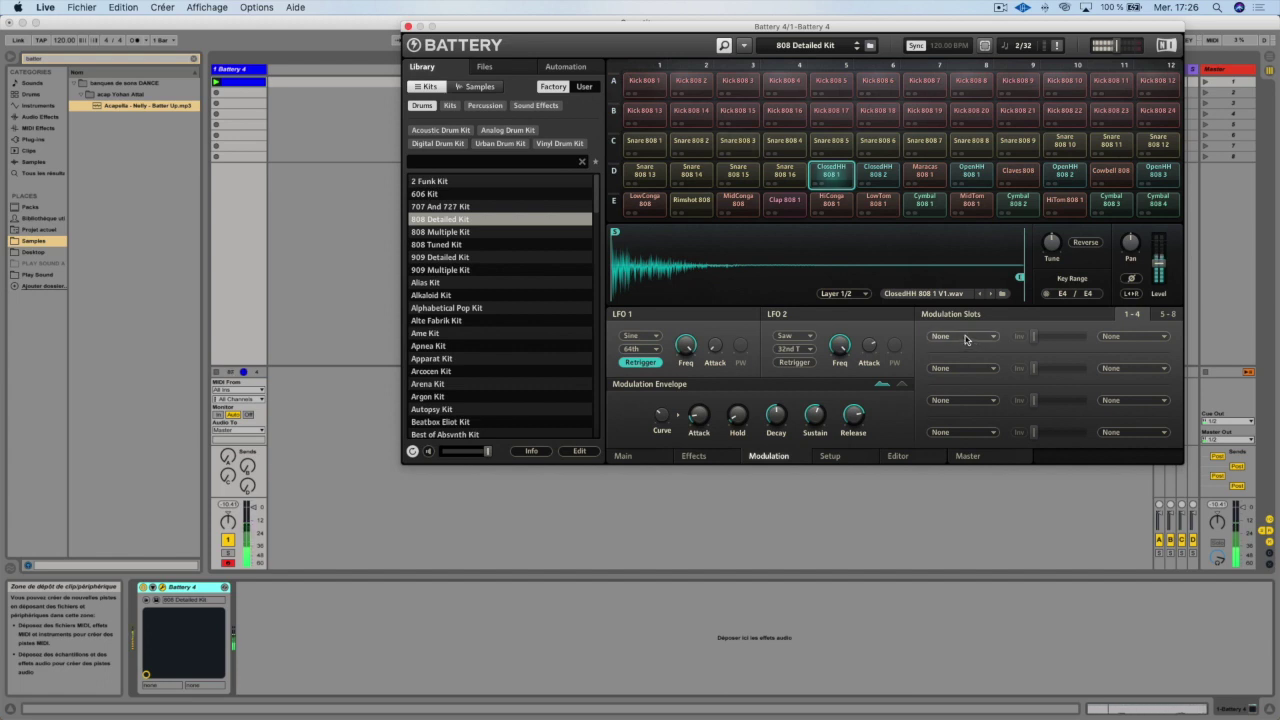
click(966, 339)
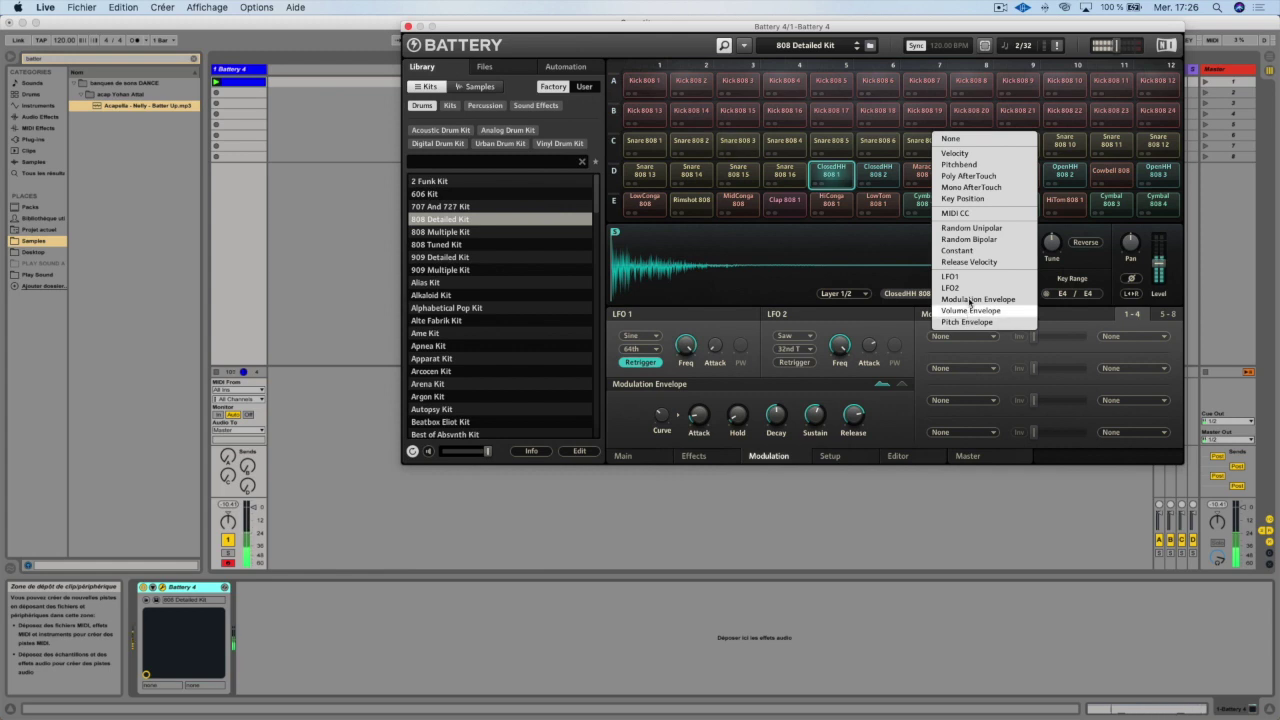
click(968, 277)
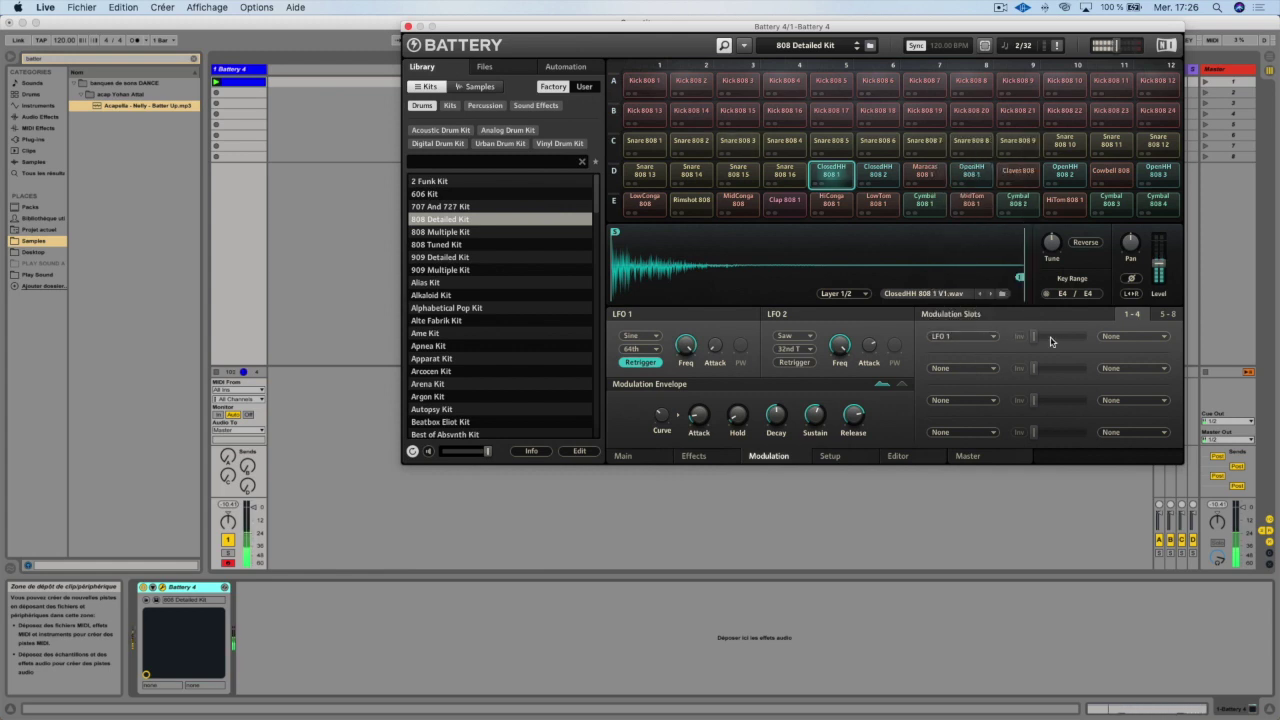
click(1112, 338)
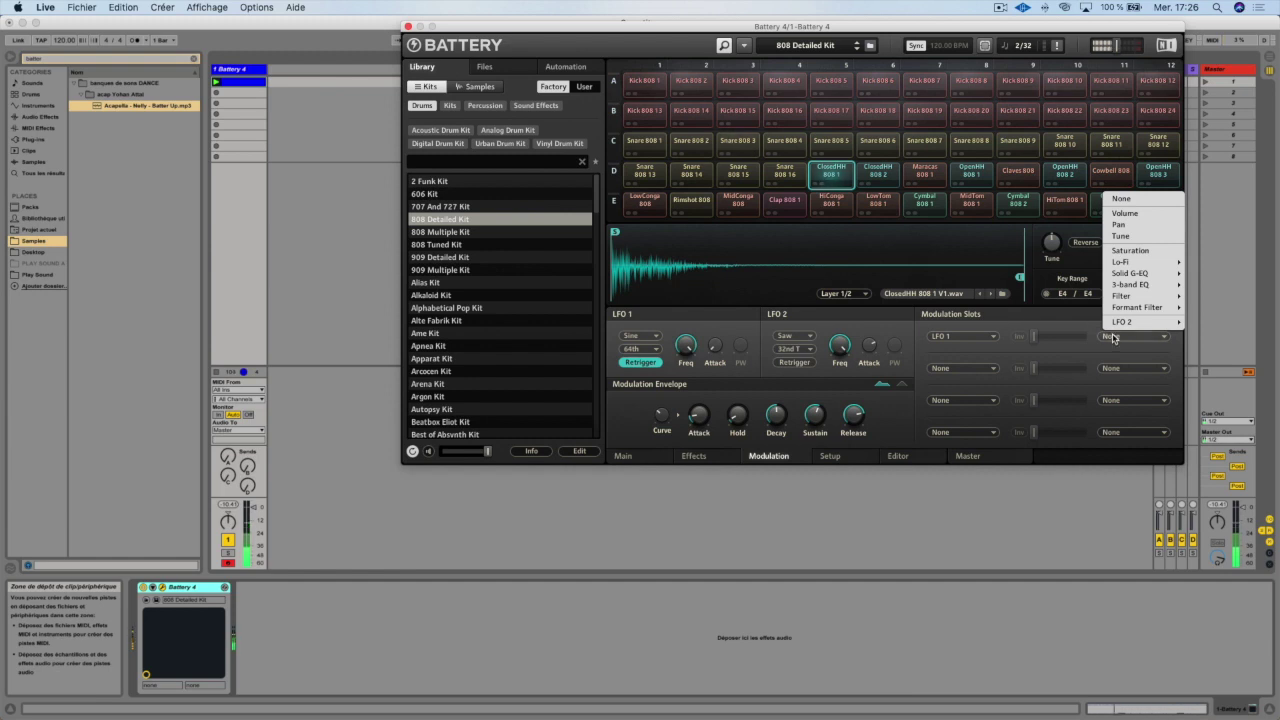
mouse_move(1130, 272)
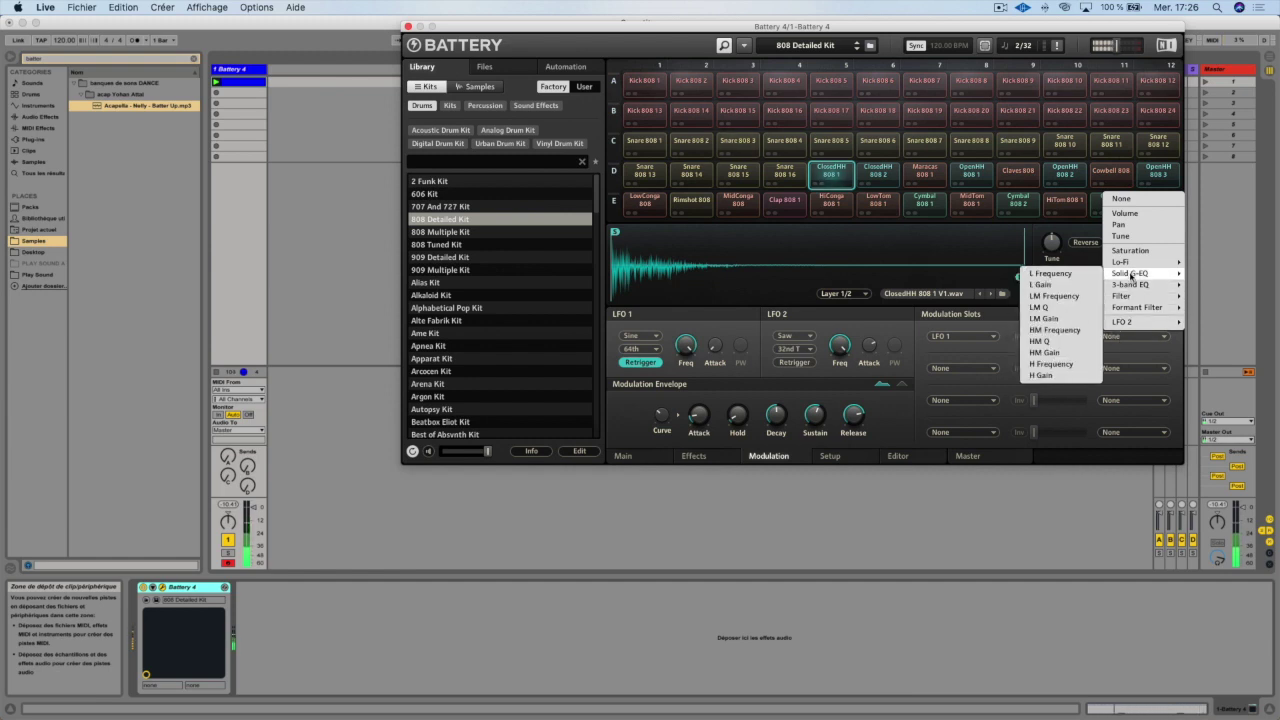
mouse_move(1128, 296)
click(1058, 300)
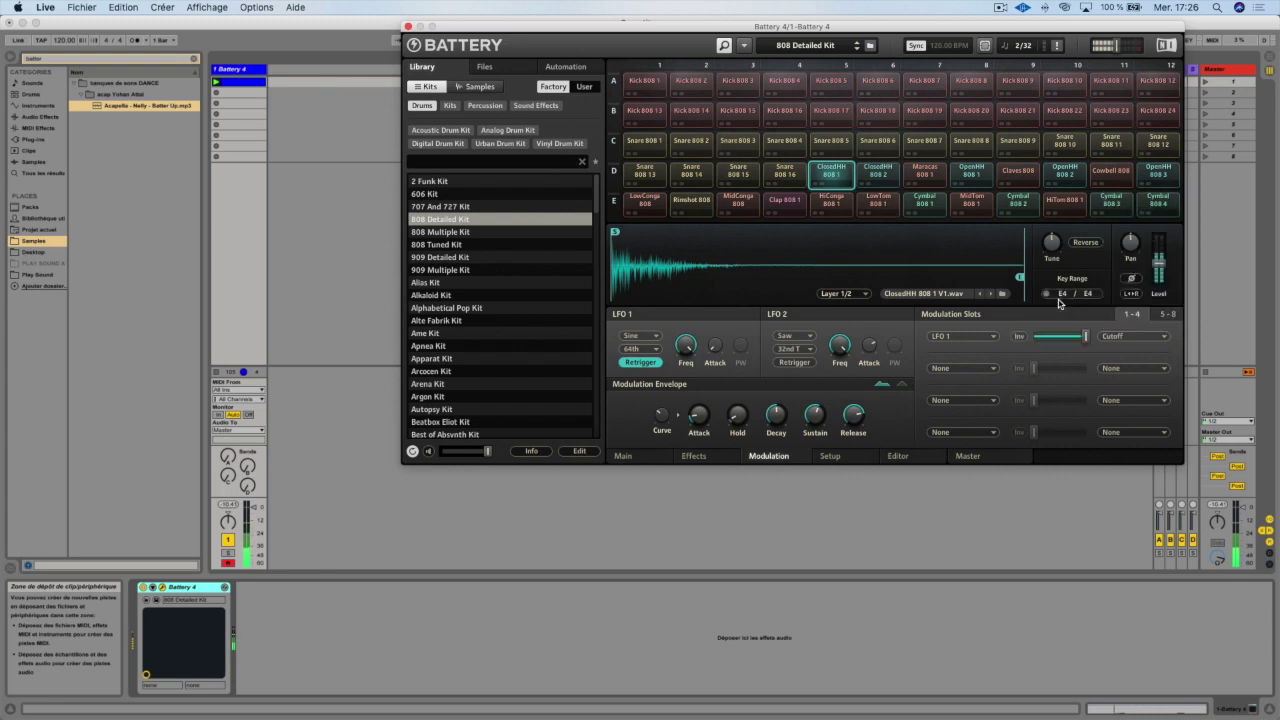
drag(1085, 336, 1038, 336)
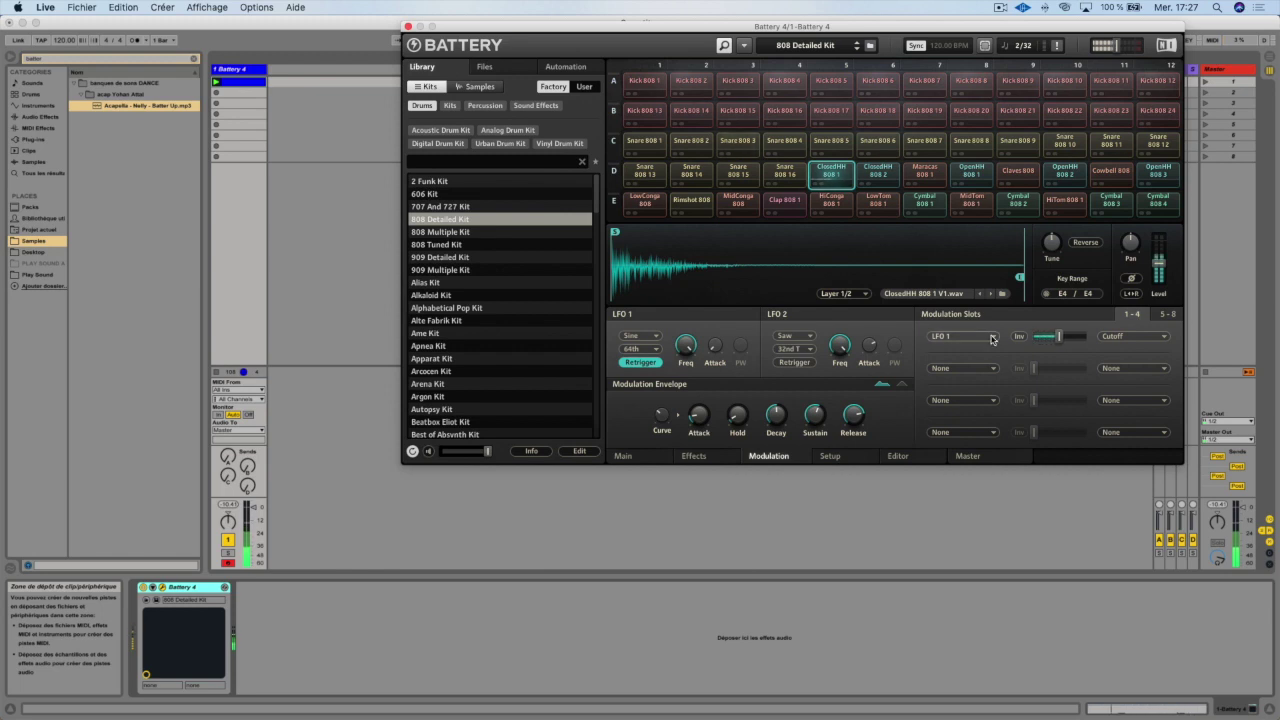
drag(1067, 337, 1077, 337)
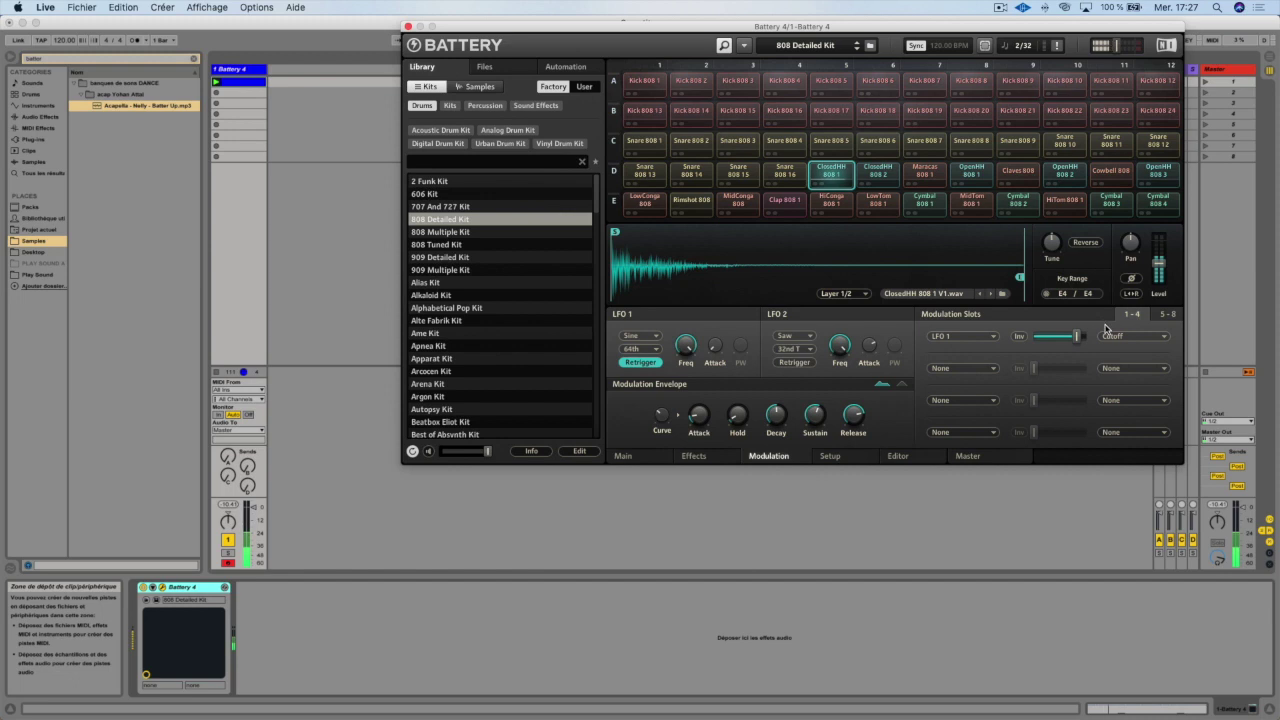
Route the Volume Envelope to LFO 1 Frequency in the second modulation slot and set its intensity to about half
click(975, 373)
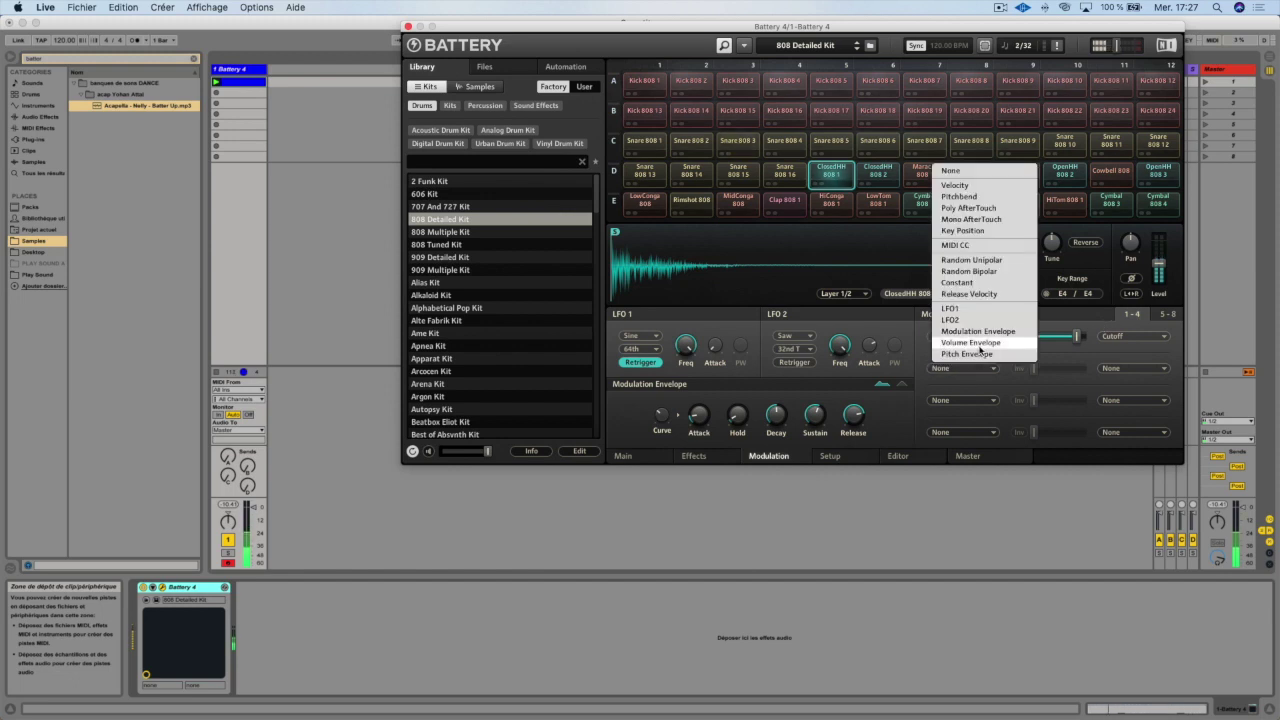
click(981, 349)
click(1128, 367)
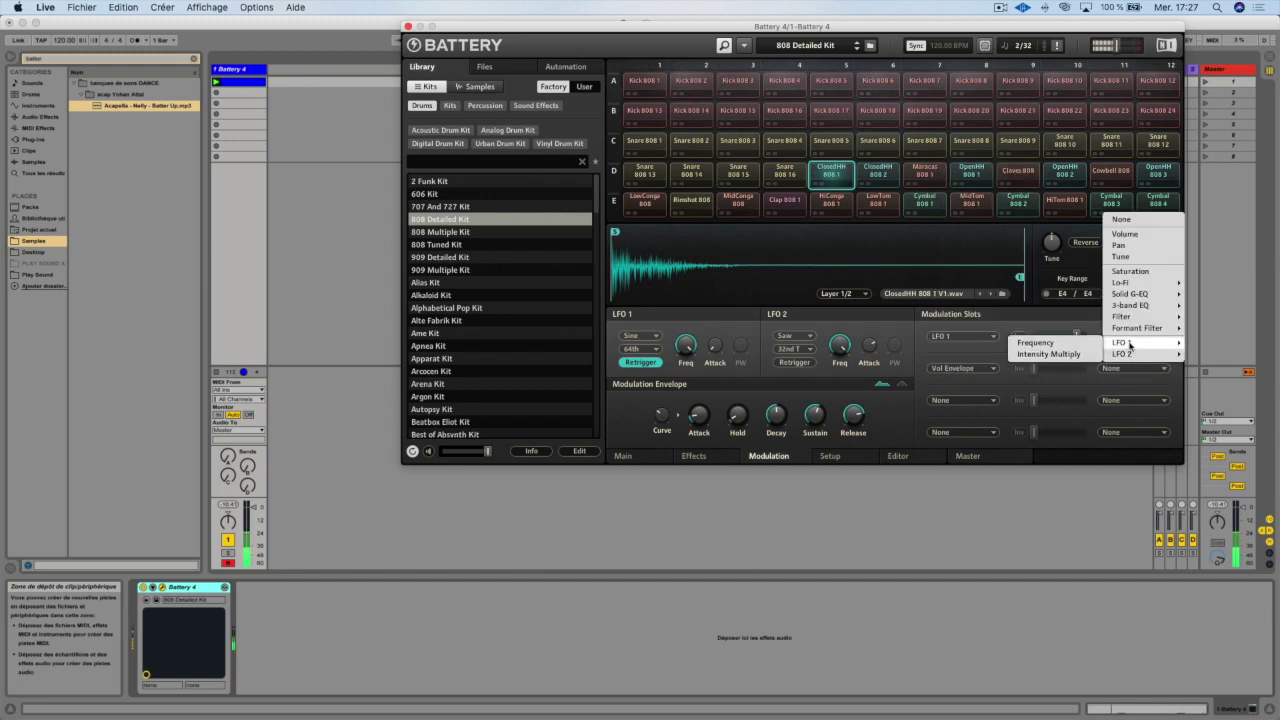
mouse_move(1131, 318)
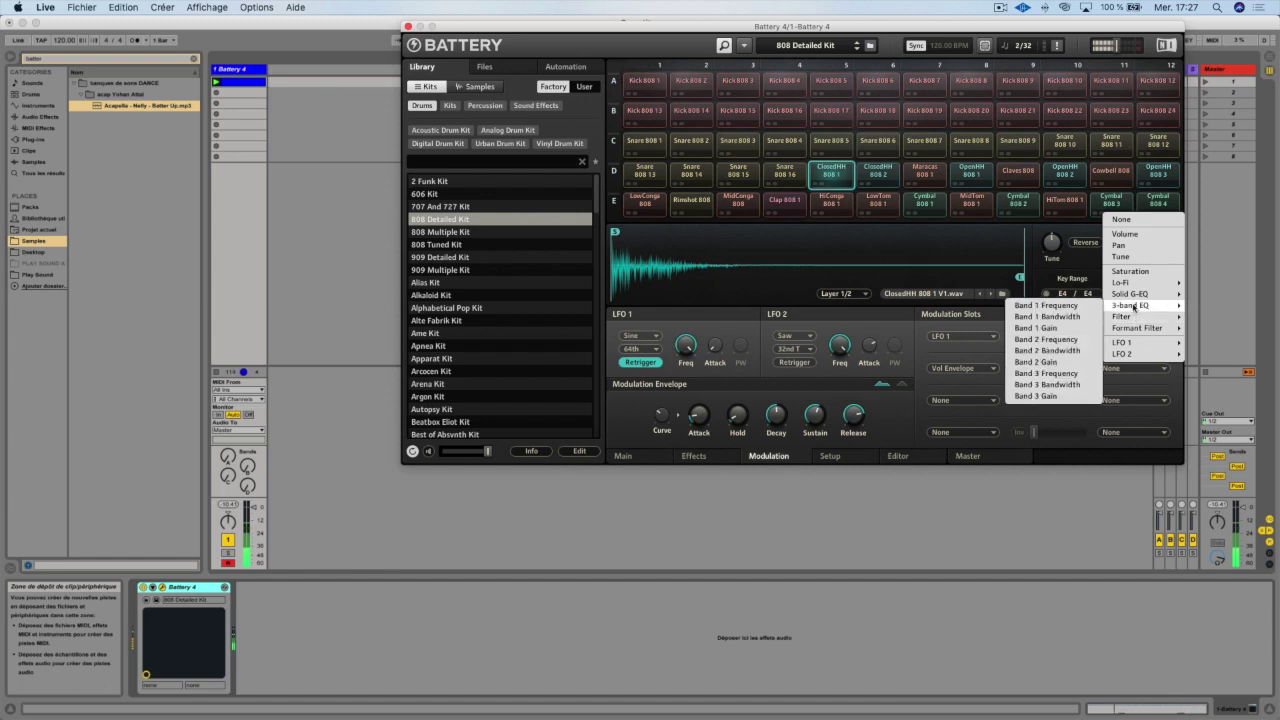
mouse_move(1122, 342)
click(1076, 345)
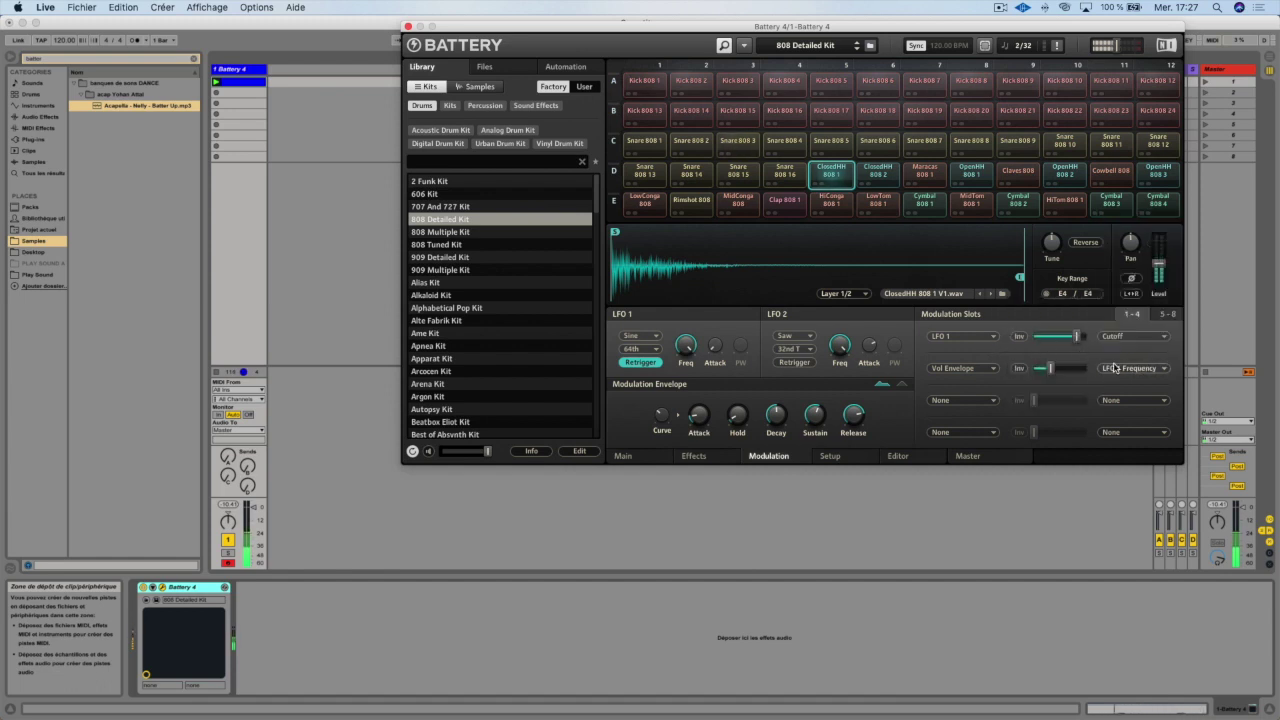
mouse_move(1050, 368)
mouse_down()
mouse_move(1067, 368)
mouse_move(1056, 368)
mouse_up()
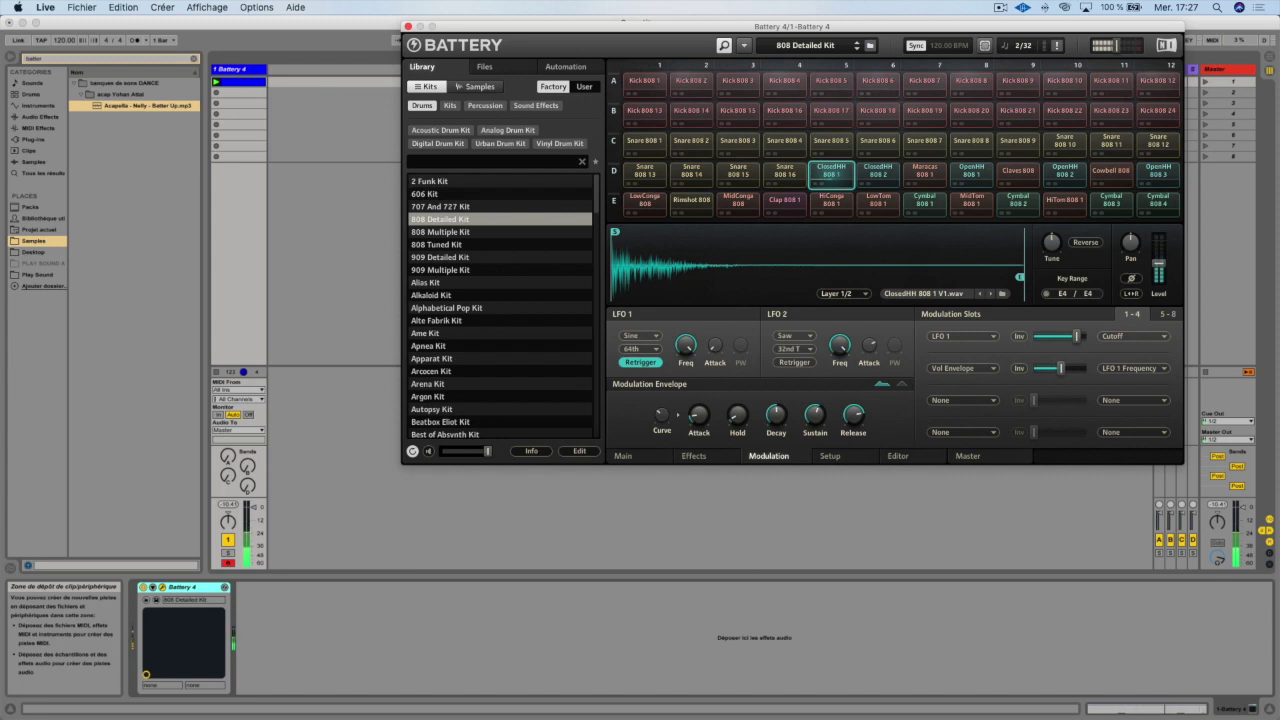
Show the closed hi-hat's Setup page and bend its MIDI Input velocity curve downward at the midpoint
click(836, 458)
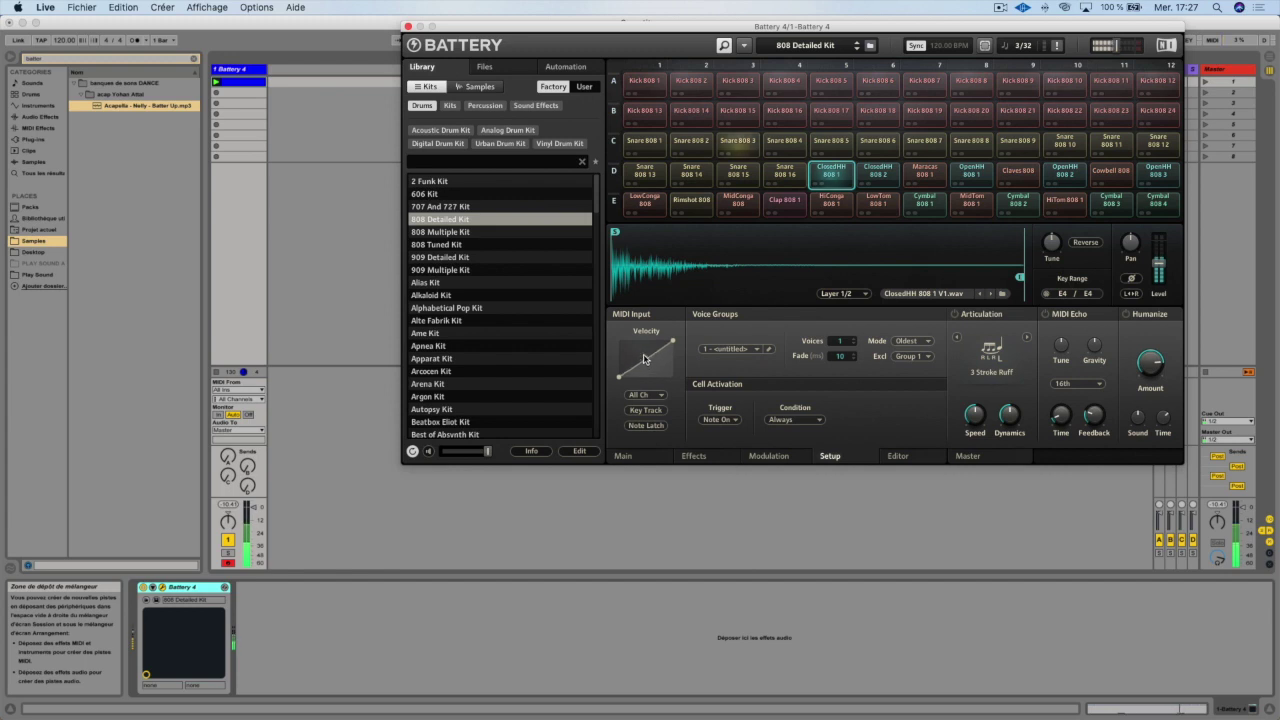
mouse_move(645, 360)
mouse_down()
mouse_move(649, 377)
mouse_move(646, 362)
mouse_up()
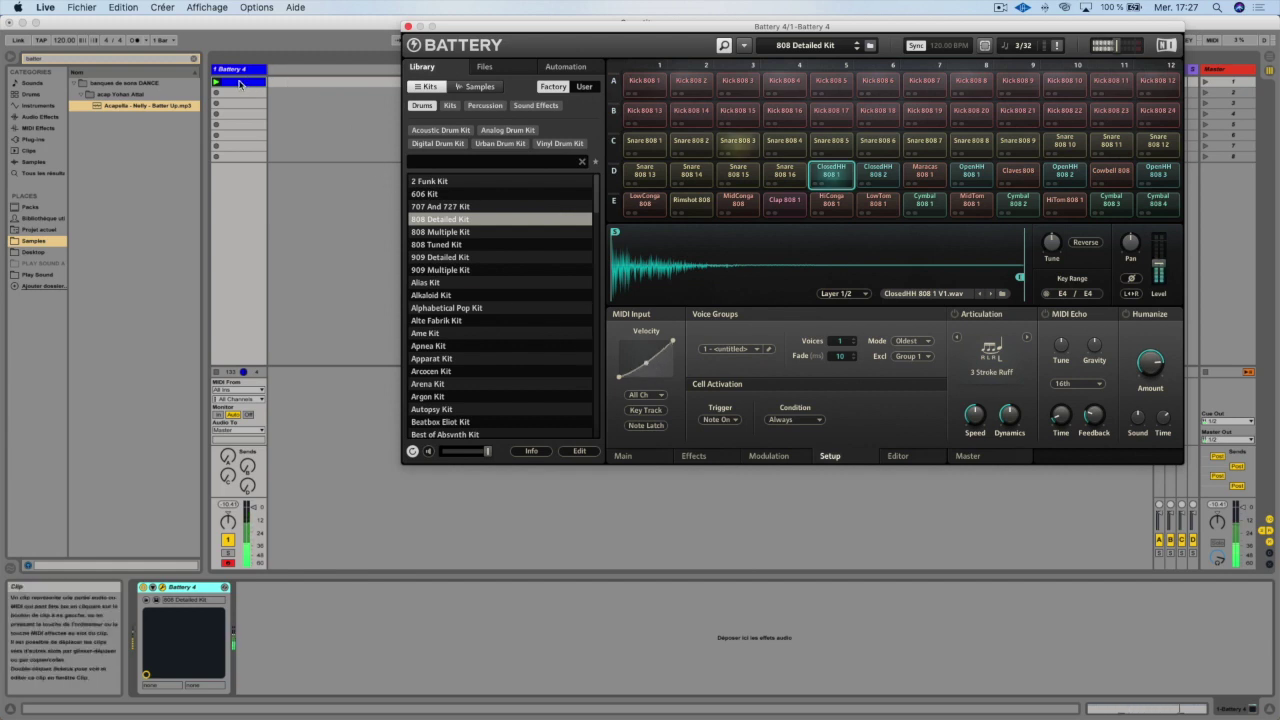
drag(648, 364, 650, 370)
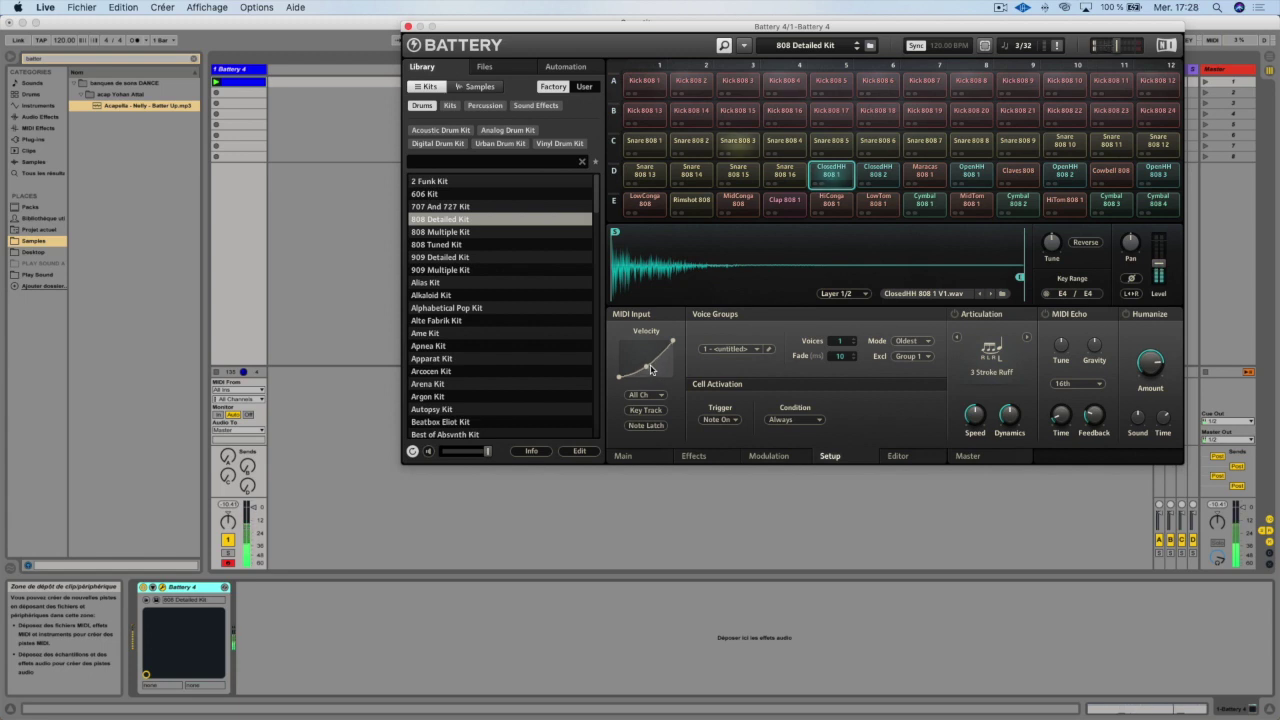
Try Key Track on the closed hi-hat's MIDI Input, turn on Note Latch and straighten the velocity curve
click(646, 395)
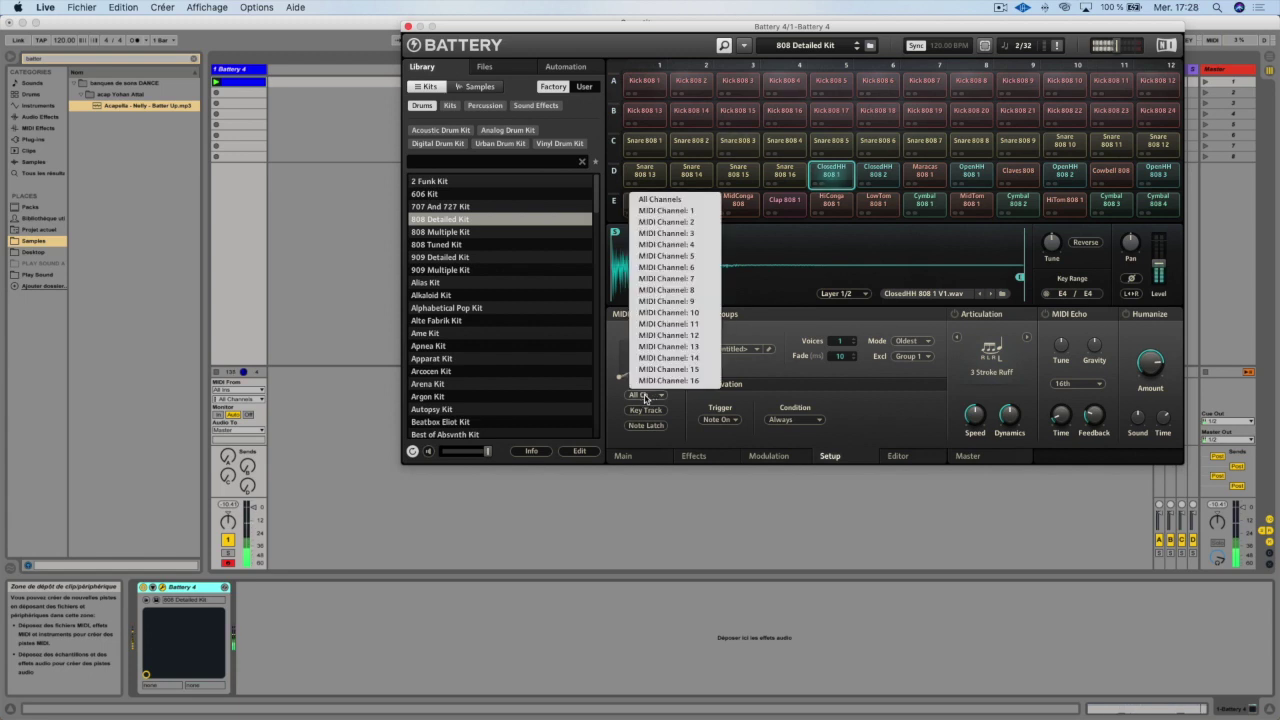
click(646, 397)
click(651, 411)
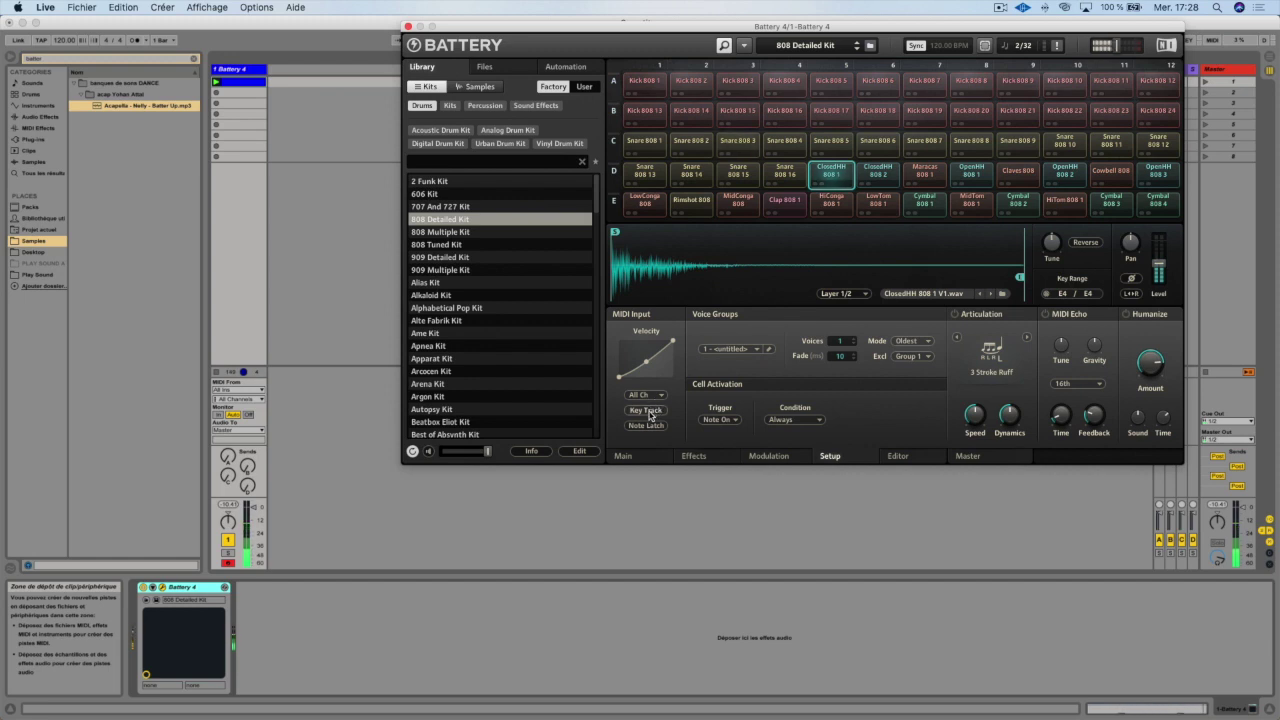
click(649, 412)
click(646, 426)
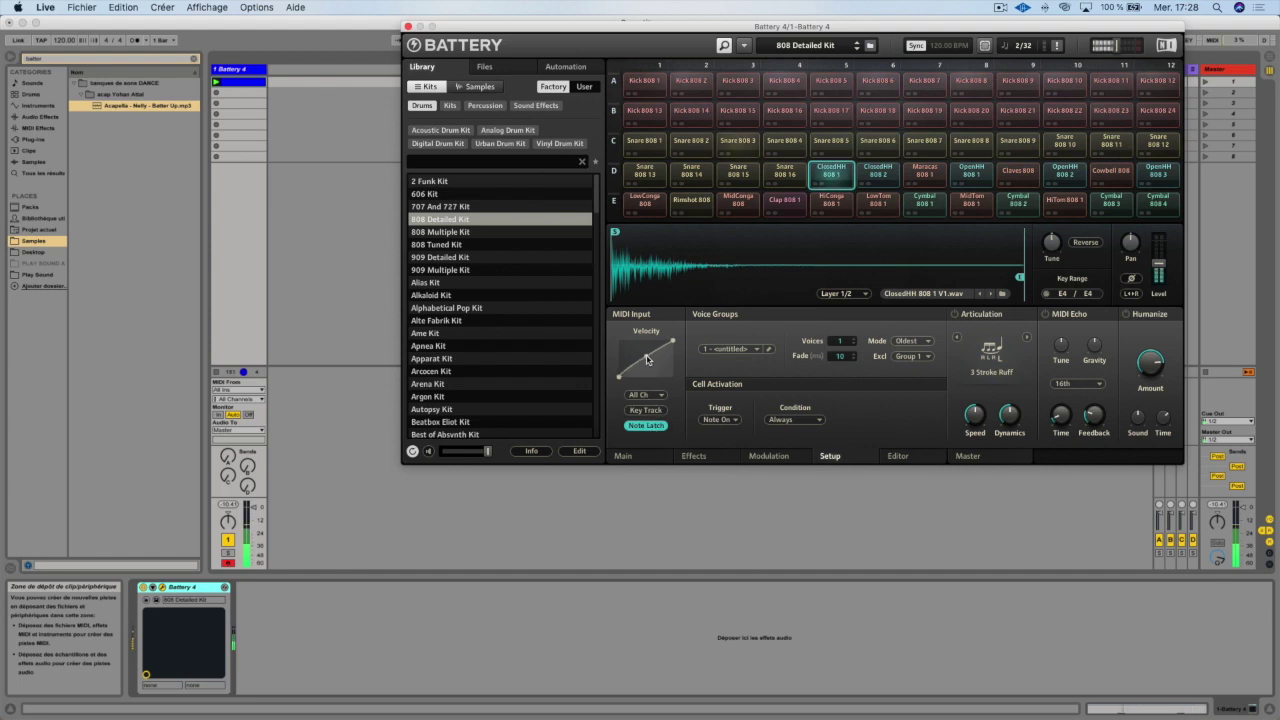
mouse_move(646, 366)
mouse_down()
mouse_move(642, 354)
mouse_move(647, 366)
mouse_up()
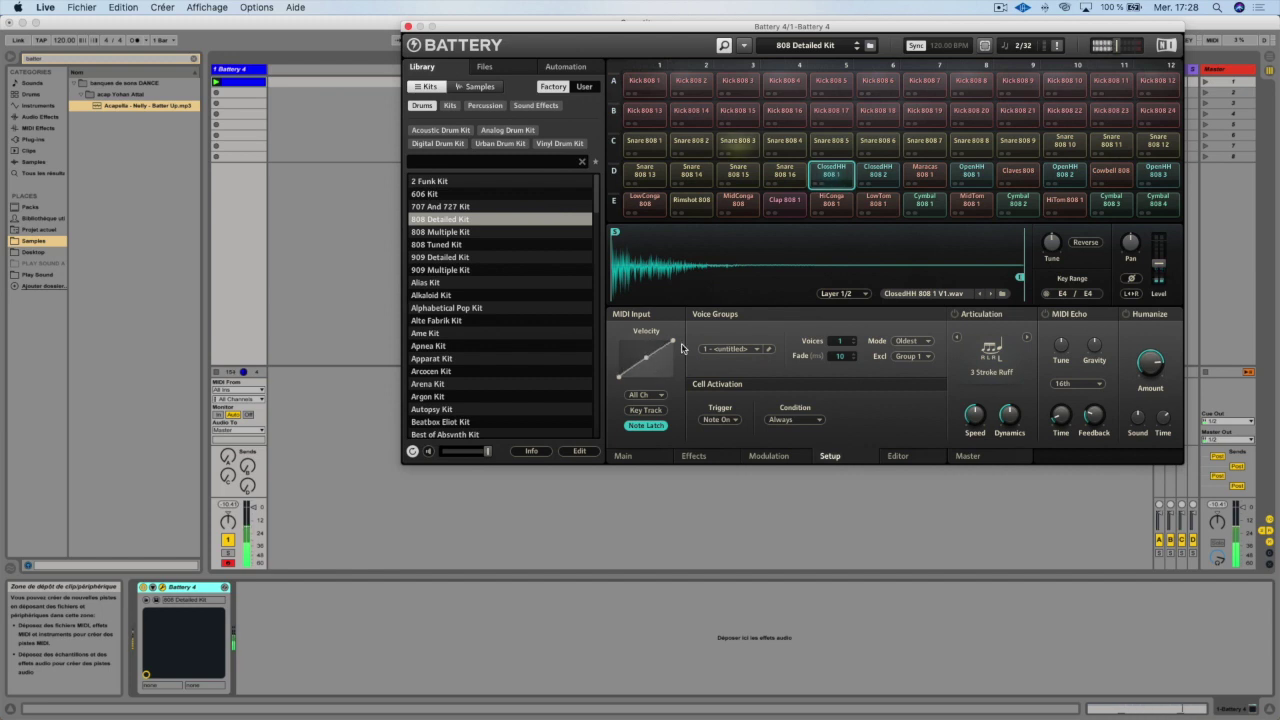
Assign the closed hi-hat to the Kit voice group and set that group's Voices to 1
click(744, 353)
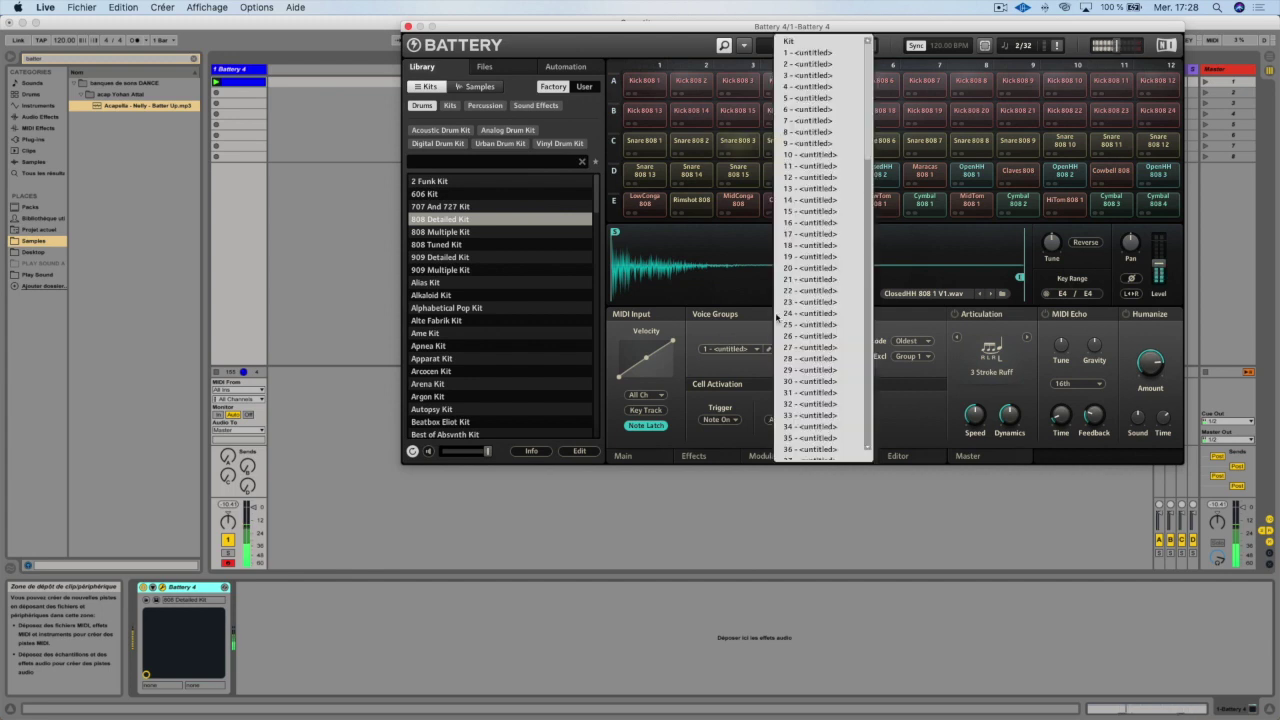
click(720, 340)
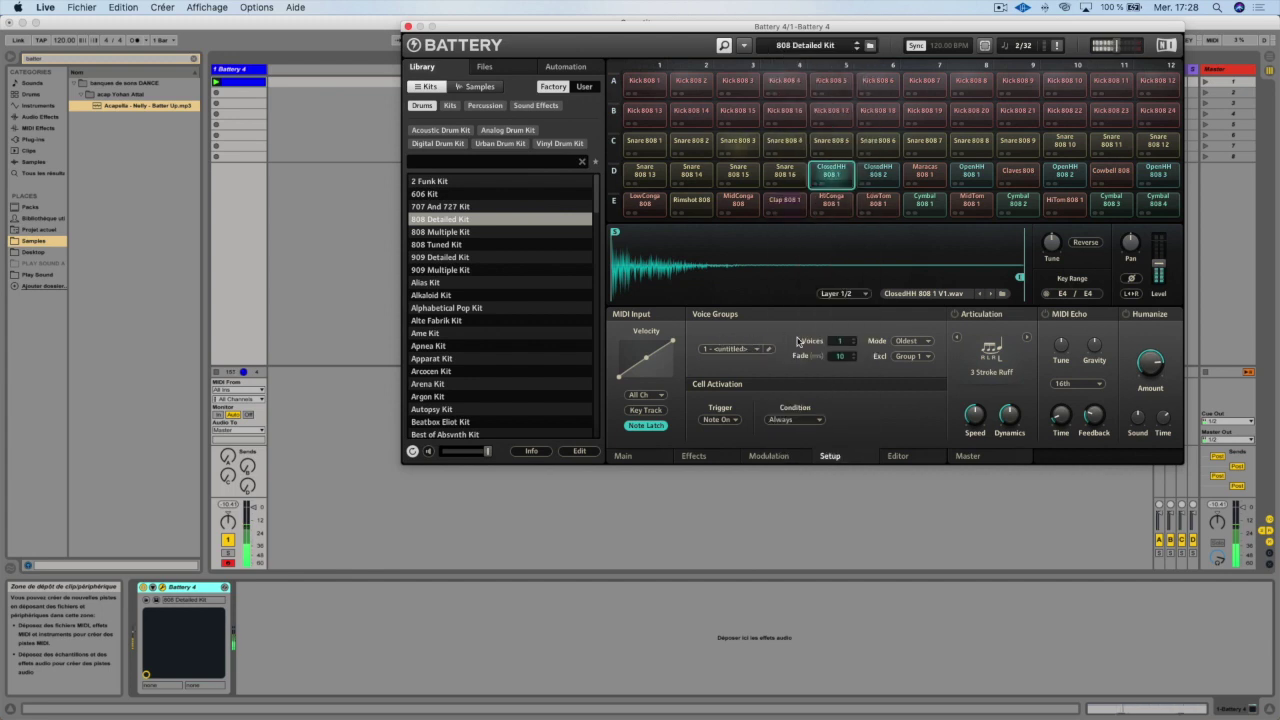
click(748, 350)
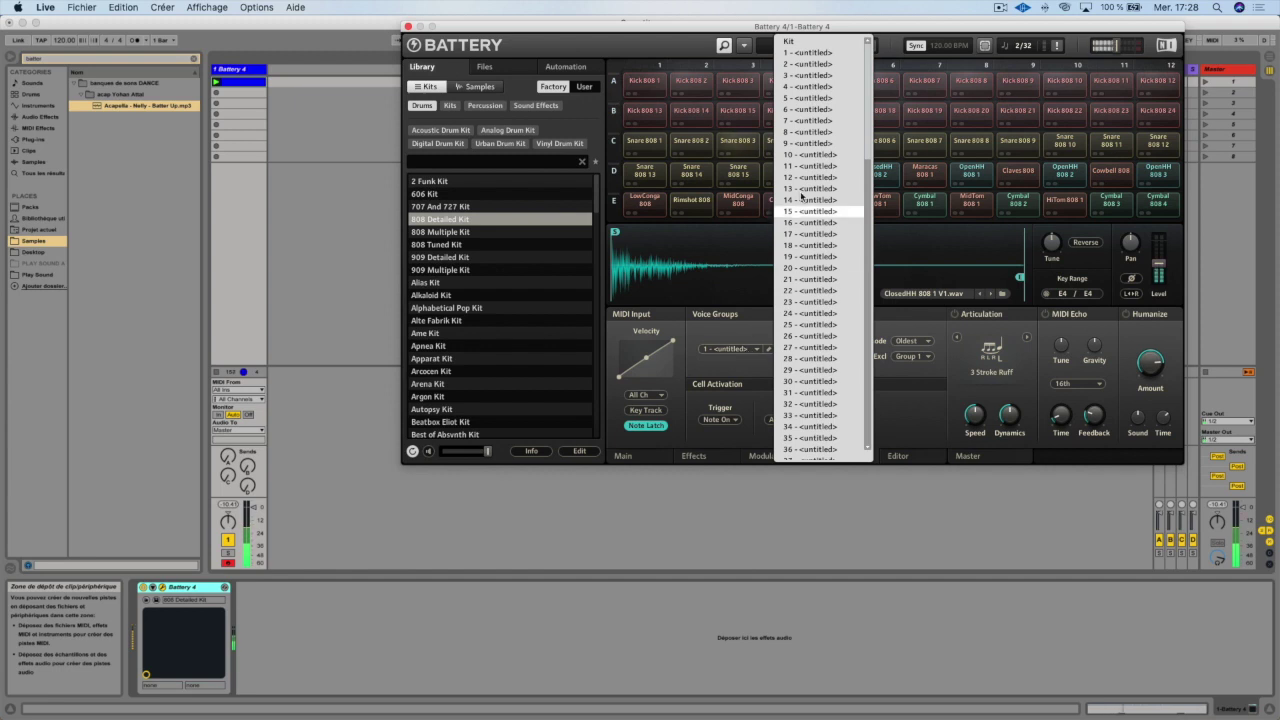
click(810, 42)
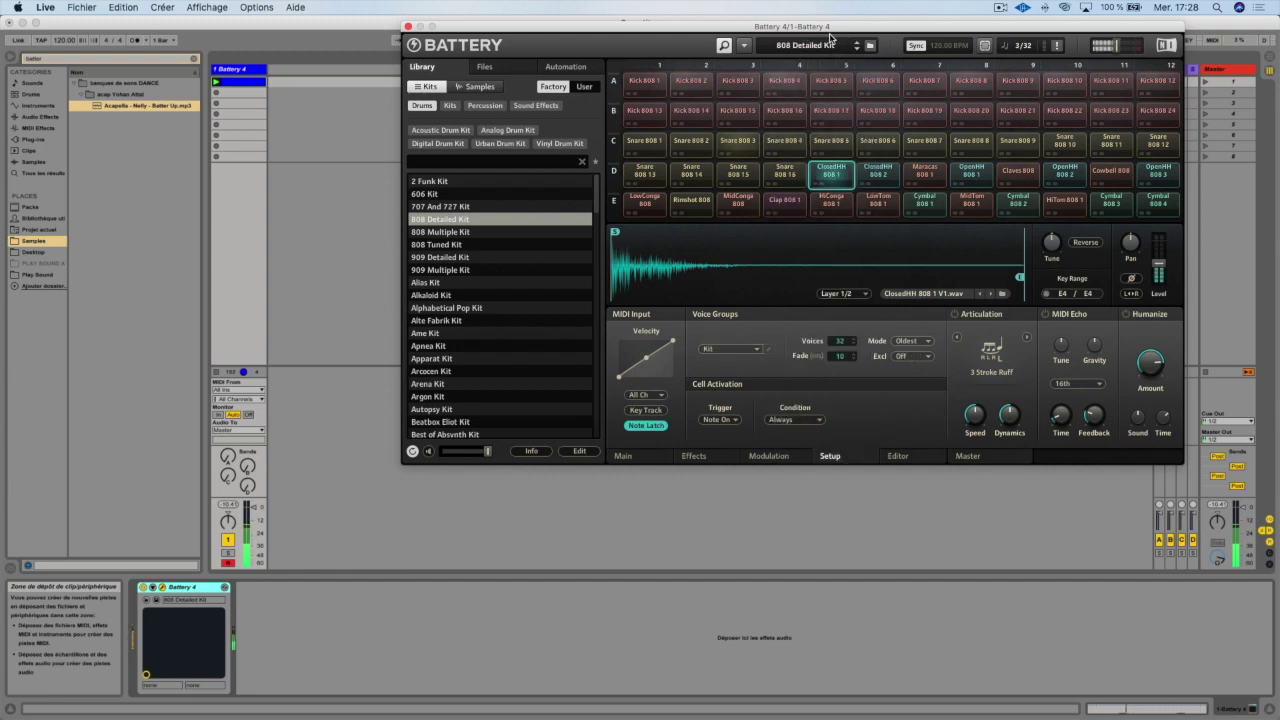
click(733, 352)
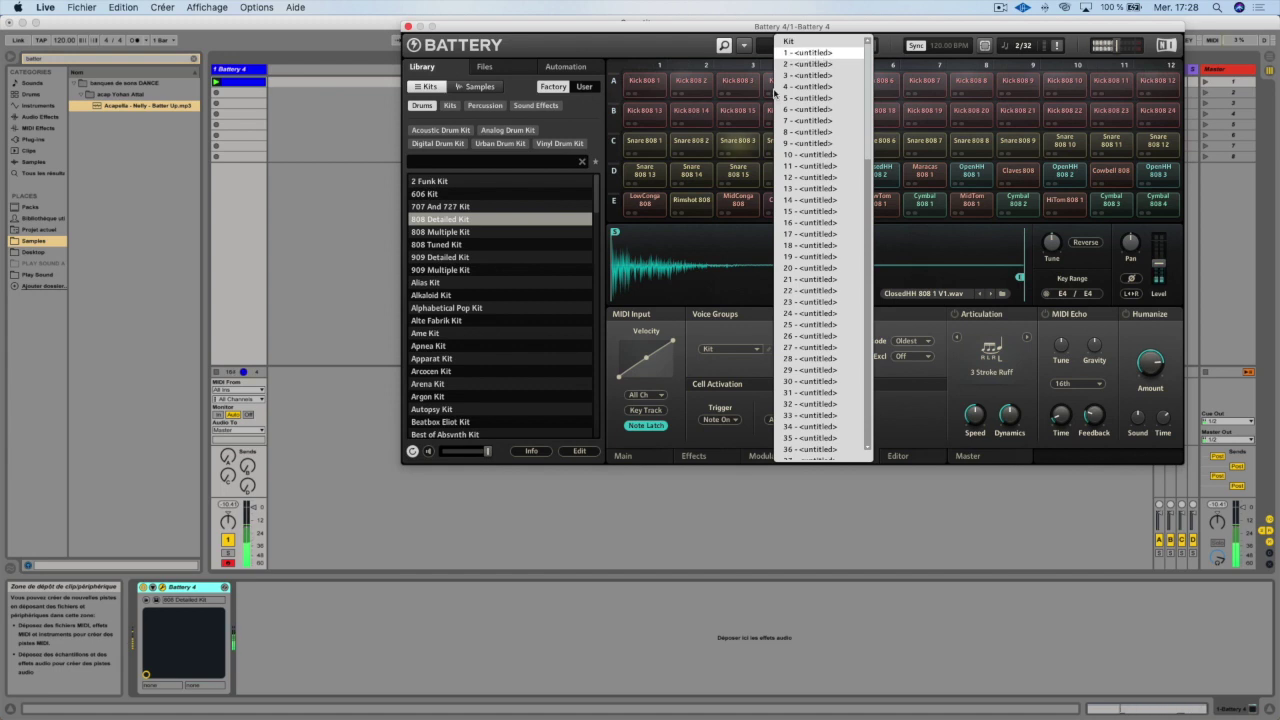
click(741, 336)
drag(818, 345, 818, 420)
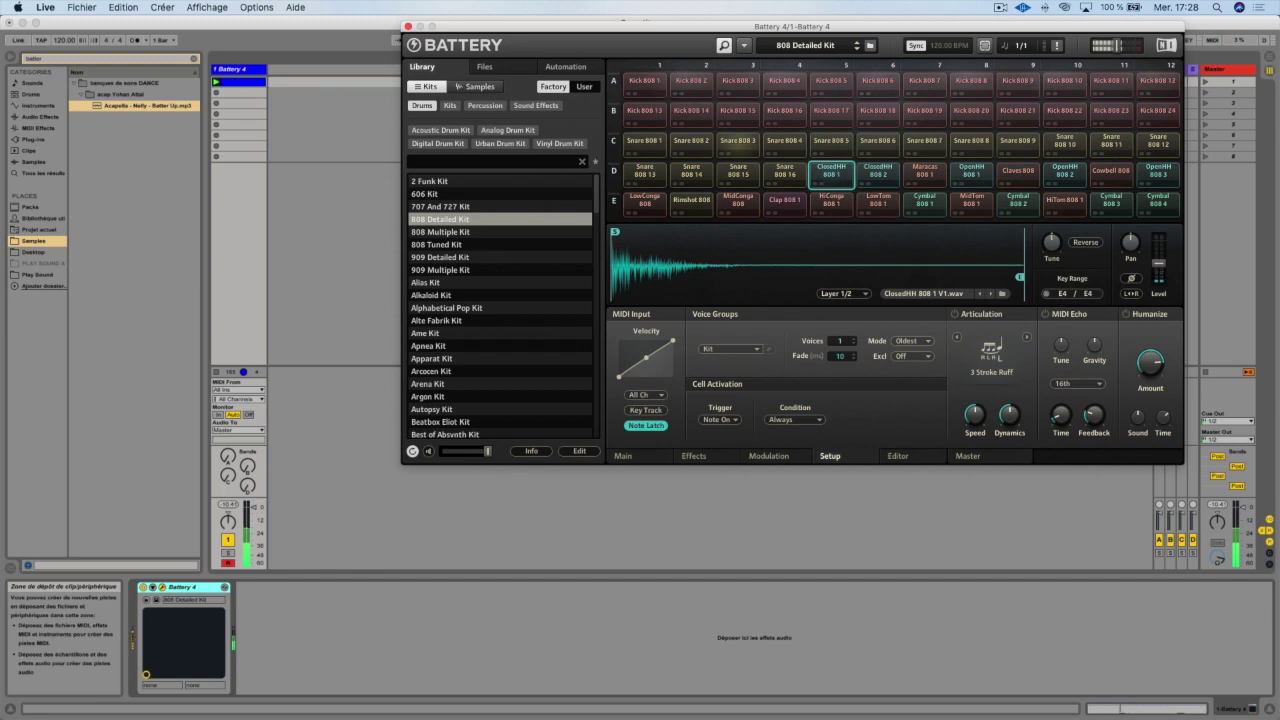
Set the Kit voice group's Voices to 11
drag(840, 341, 840, 326)
text(1)
key(Return)
Try the voice group's Kill Any, Kill Oldest, Kill Newest and Kill Highest modes and set it to Kill Lowest
click(900, 345)
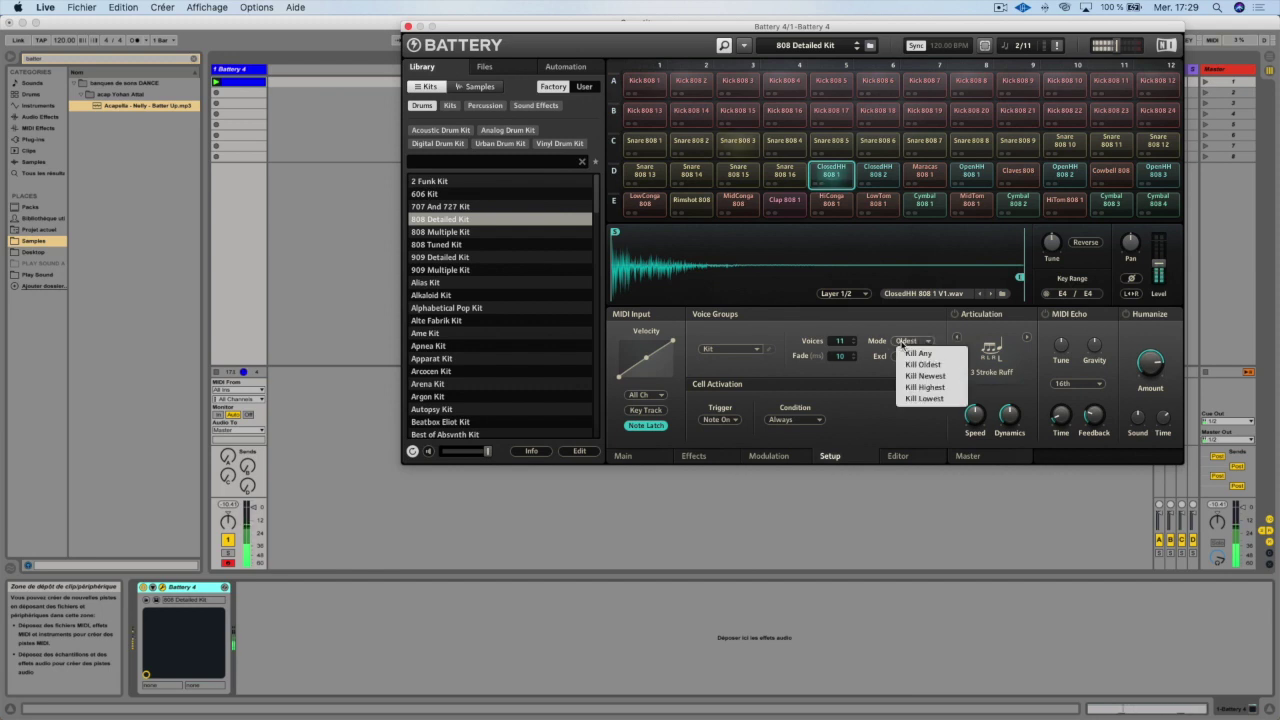
click(911, 356)
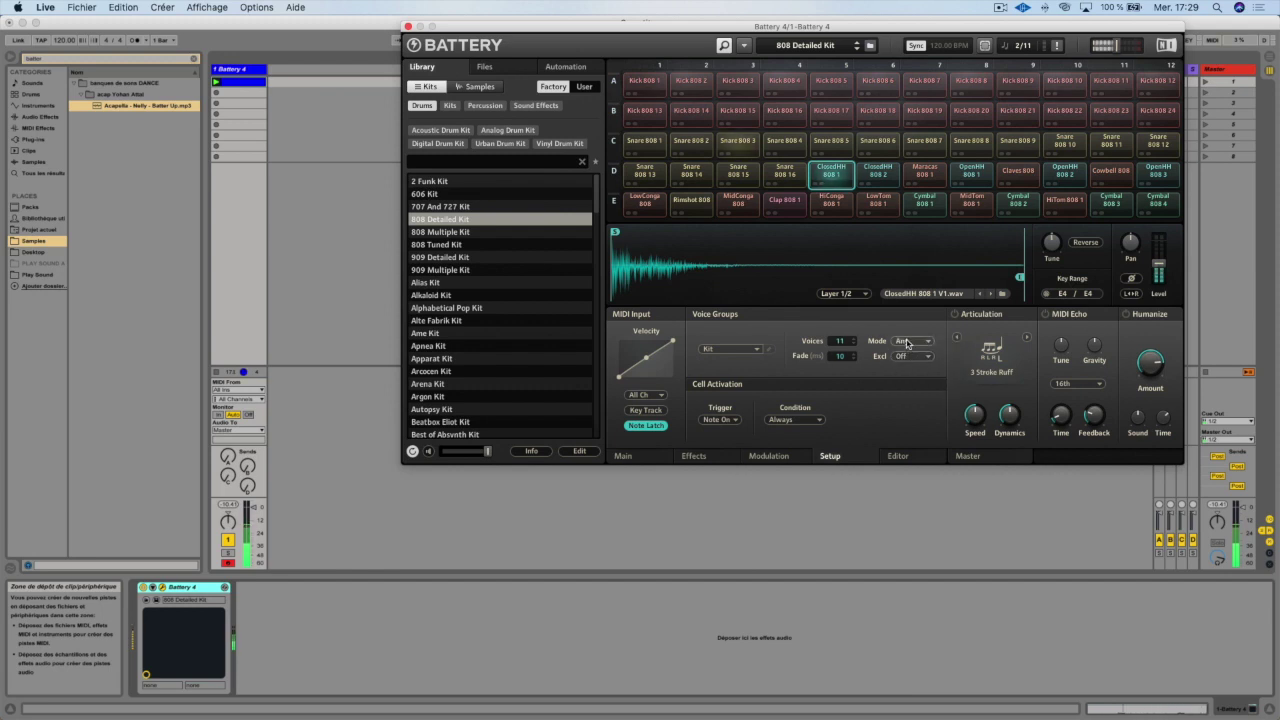
click(913, 341)
click(920, 355)
click(920, 342)
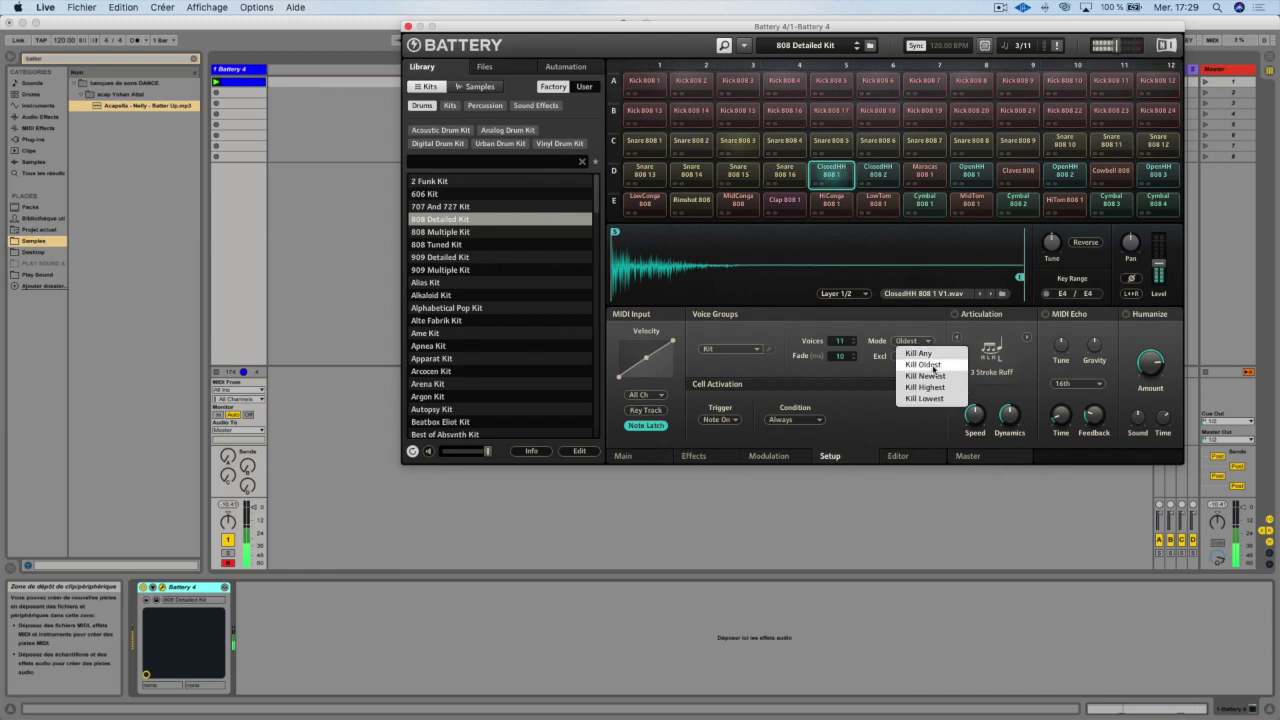
click(938, 381)
click(920, 345)
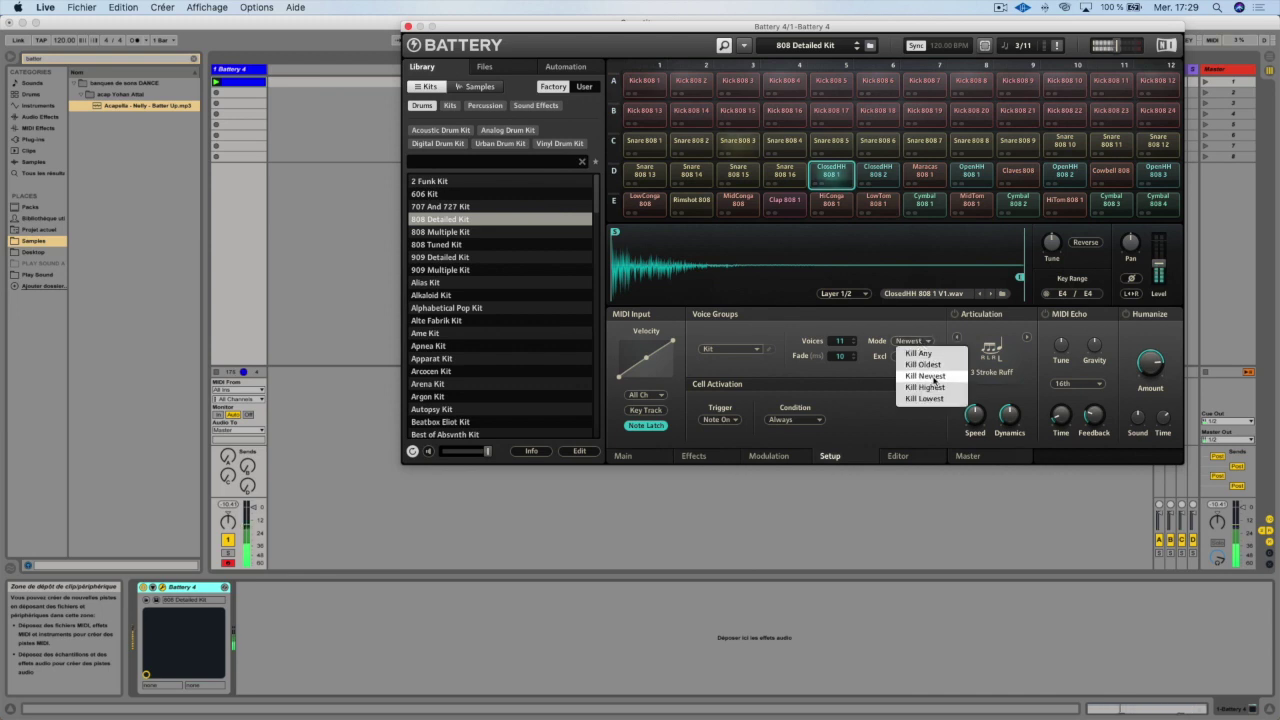
click(930, 388)
click(913, 343)
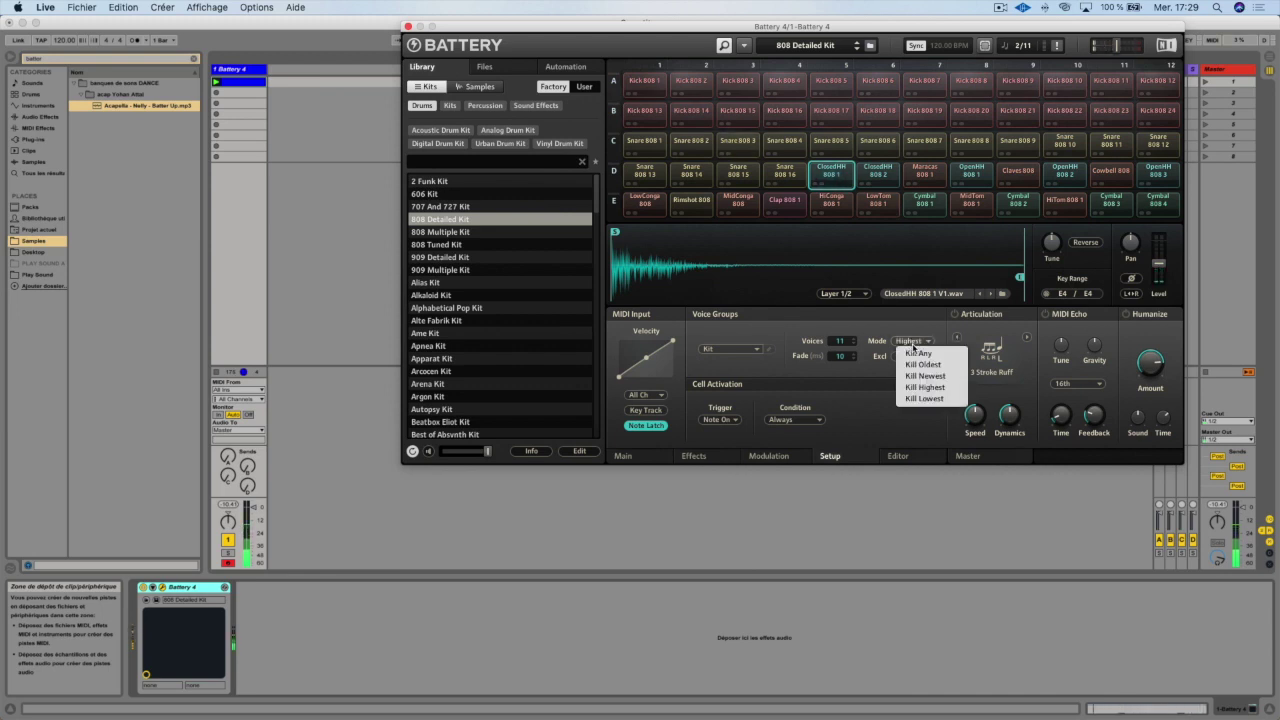
click(926, 399)
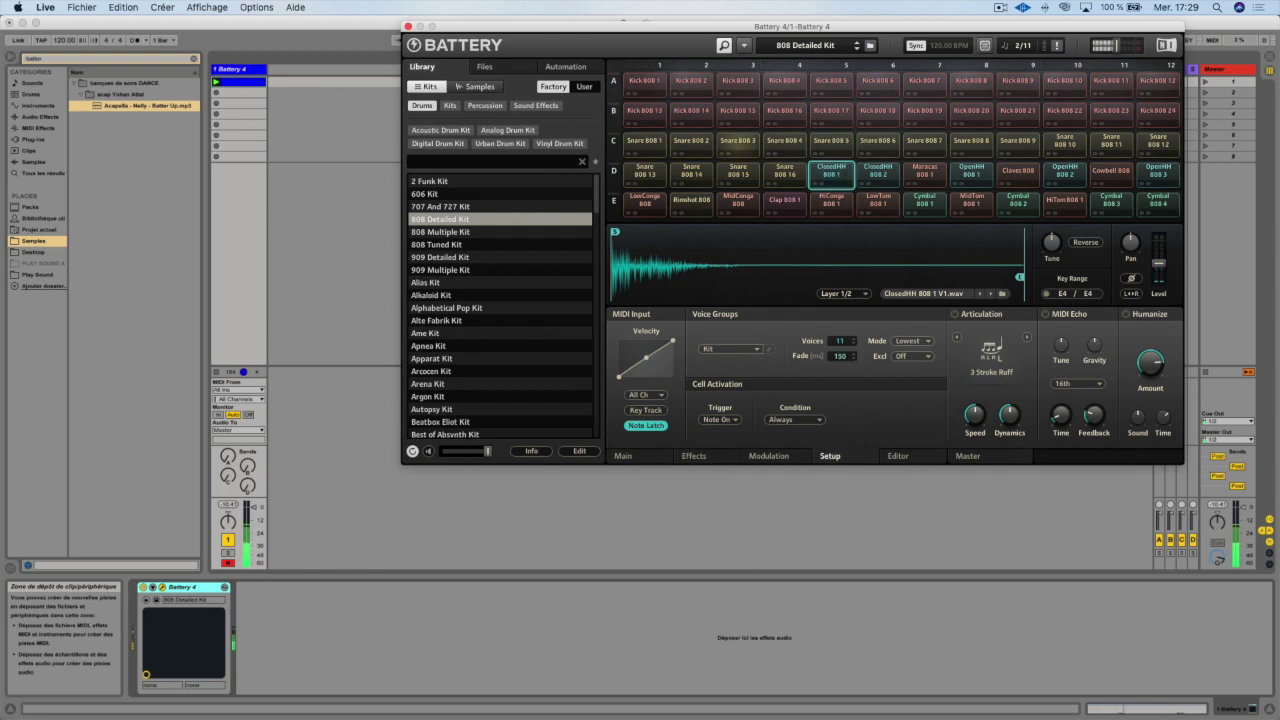
Select the row D cells from ClosedHH 808 1 to Cowbell 808, set Voices to 36 and Excl to Group 1
click(905, 358)
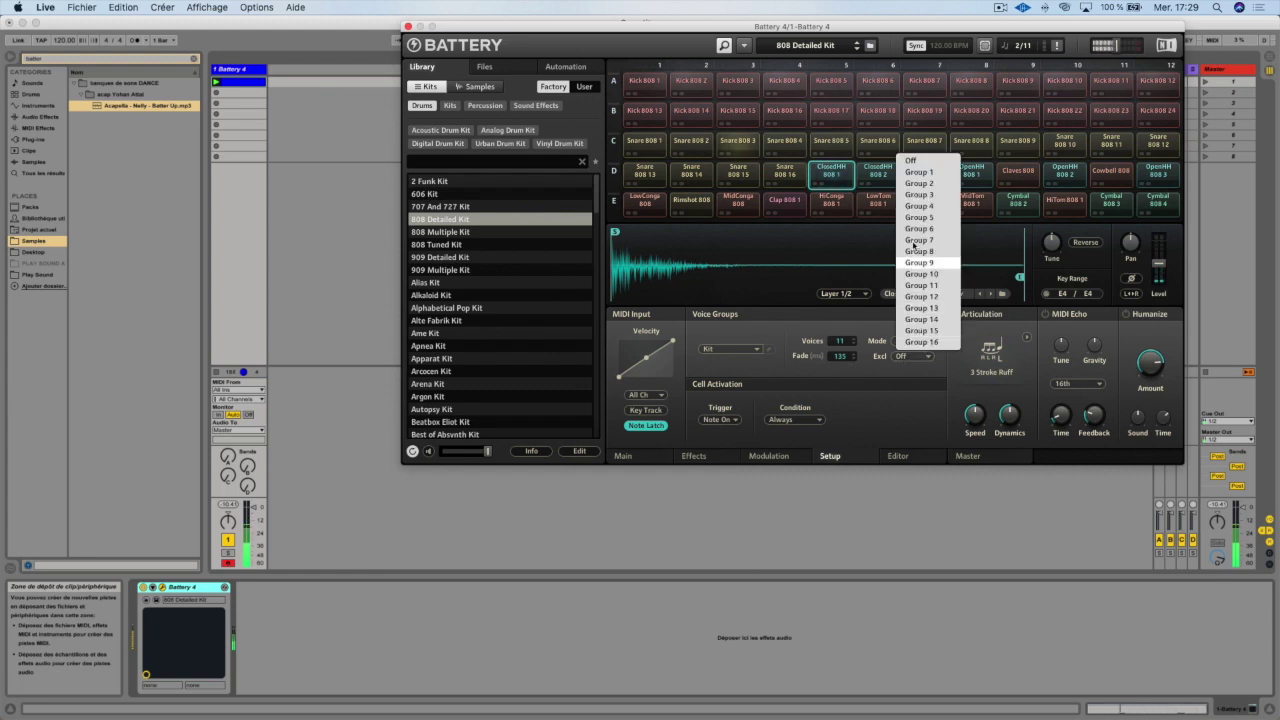
click(842, 365)
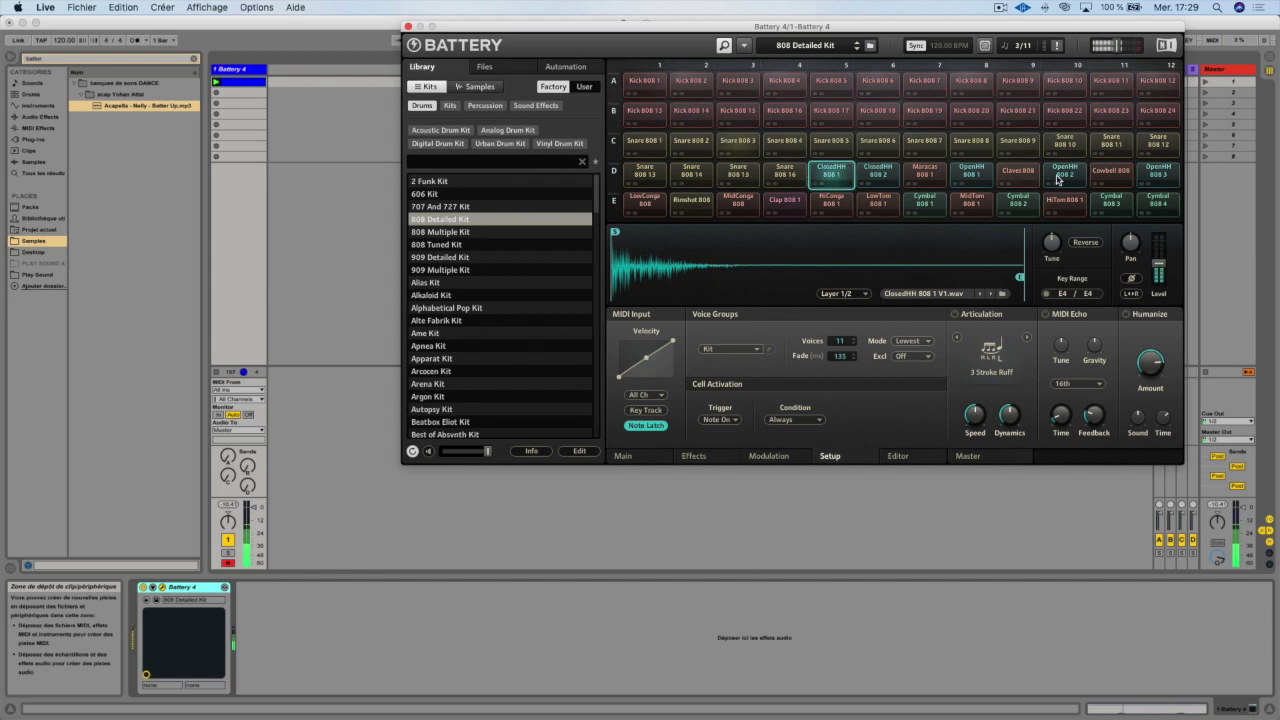
click(1094, 175)
shift+click(822, 168)
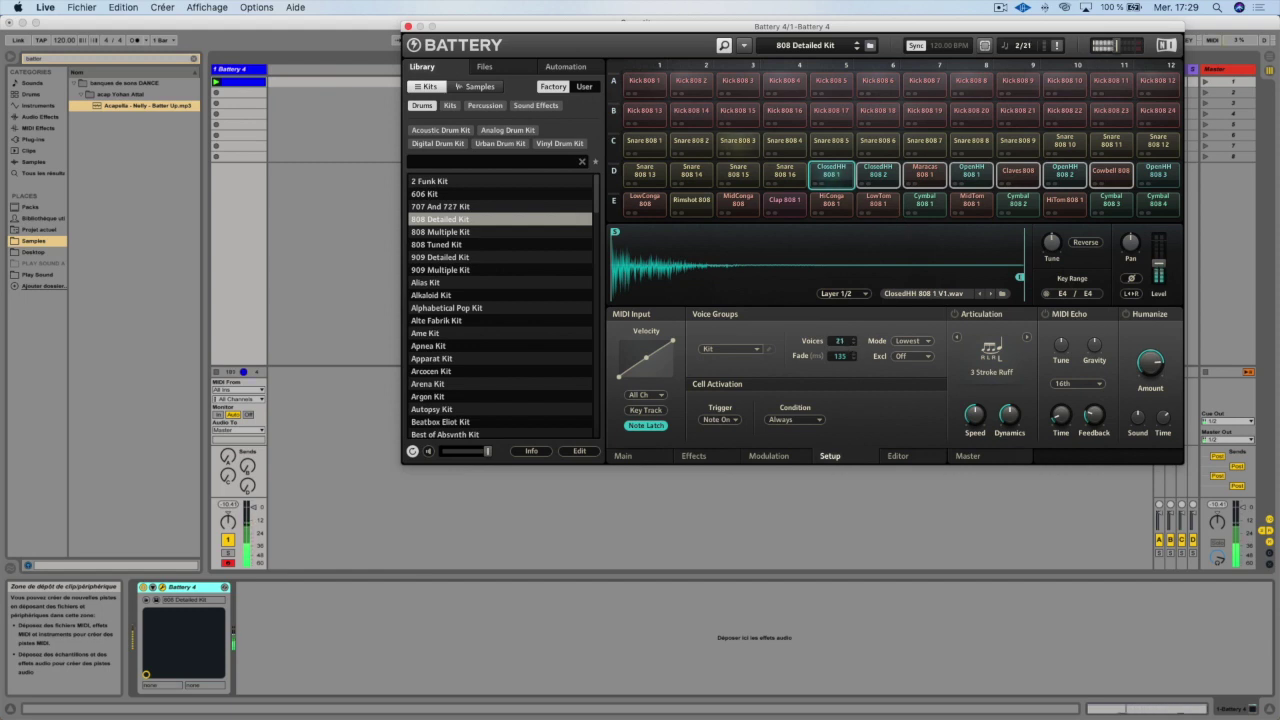
text(36)
key(Return)
click(902, 357)
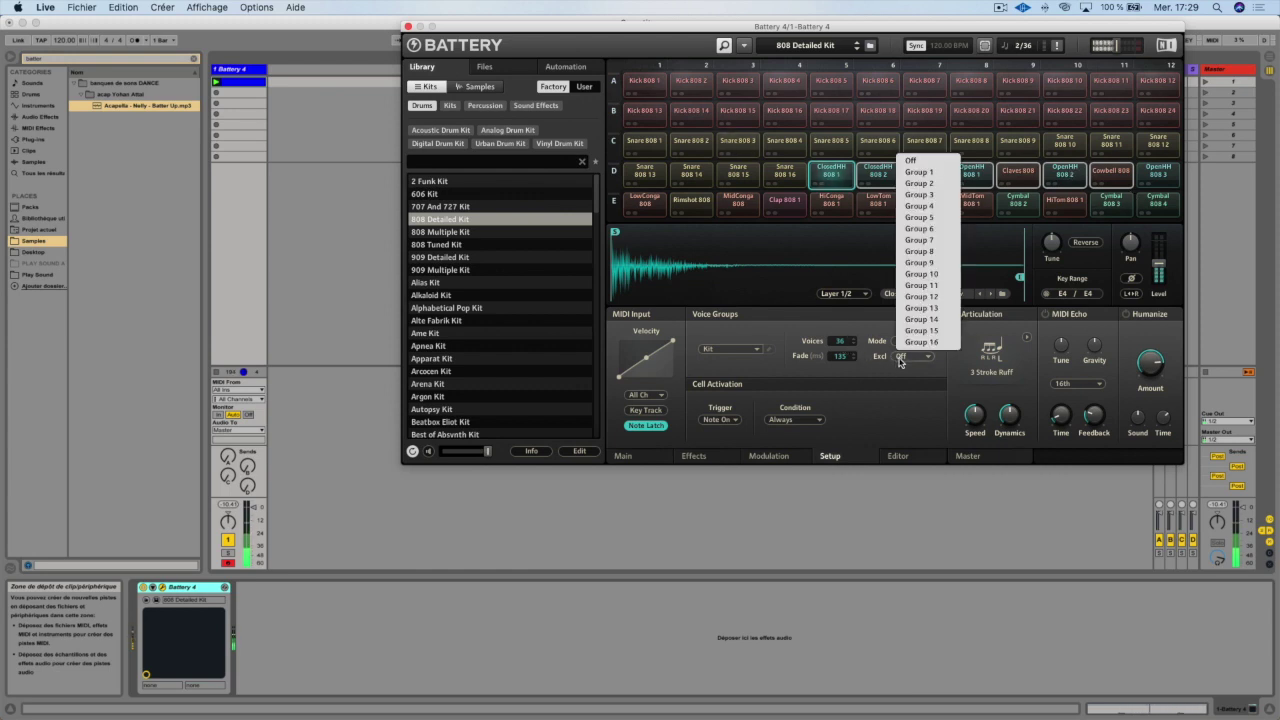
click(926, 174)
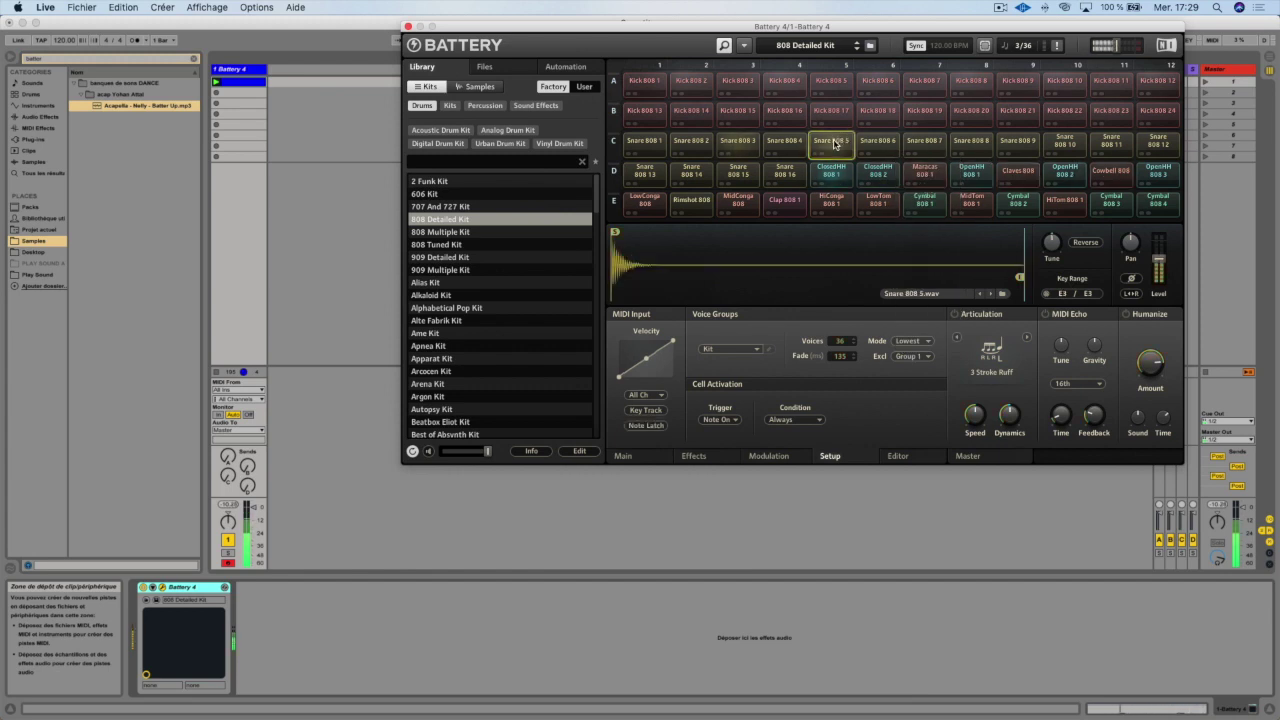
Select the cells Snare 808 5 to Snare 808 11, set Excl to Group 2 and the voice group's Fade to 65 ms
click(1111, 140)
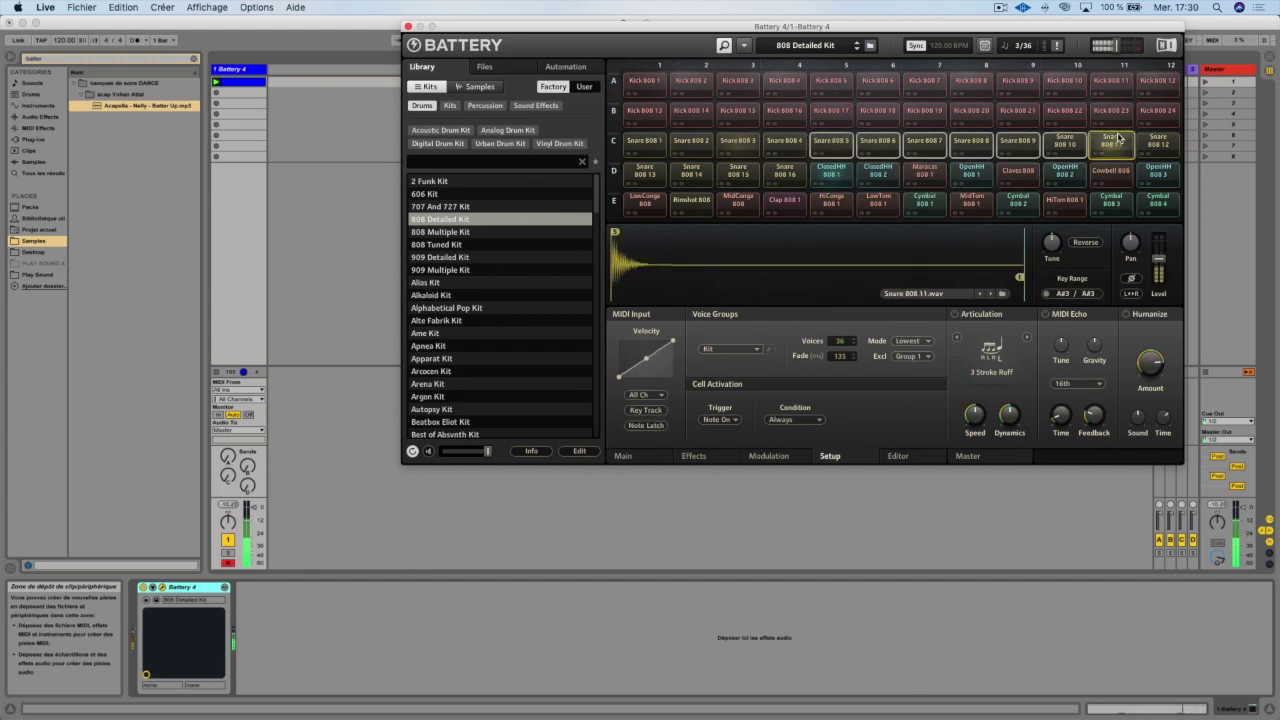
click(905, 356)
click(919, 184)
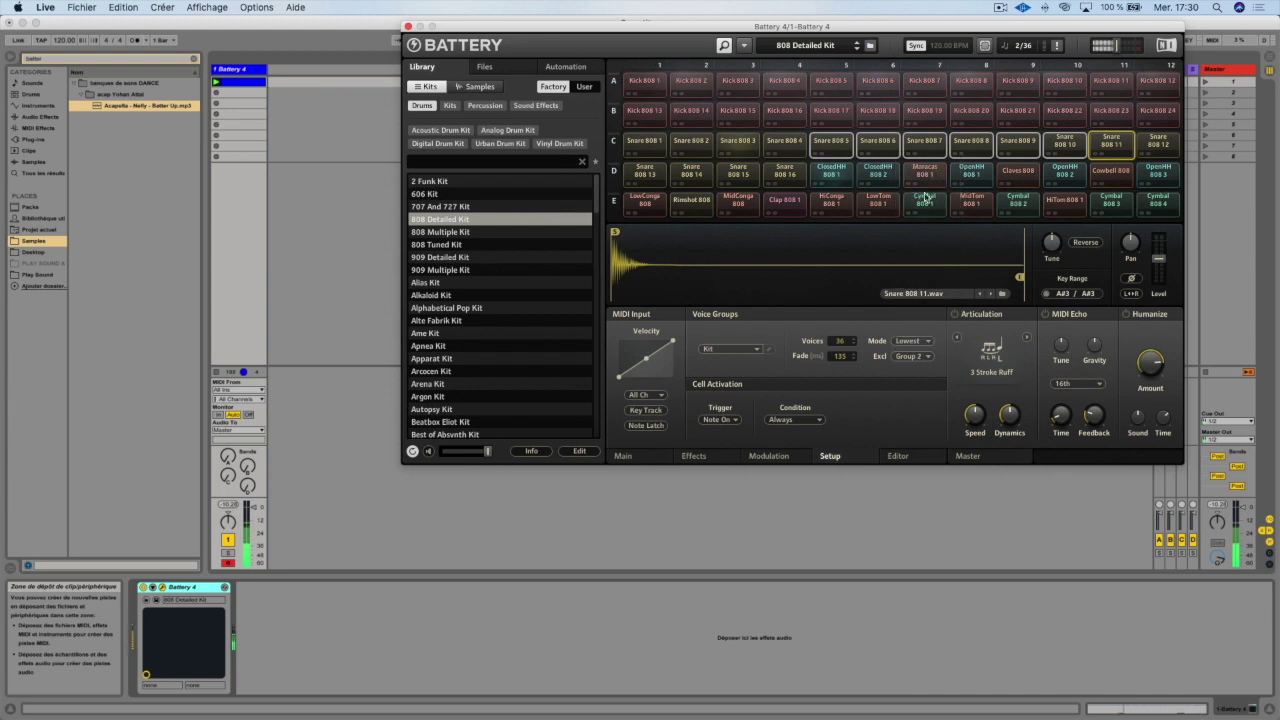
drag(838, 361, 838, 382)
Try the Note Off trigger in the selected snares' Cell Activation and set it back to Note On
click(718, 421)
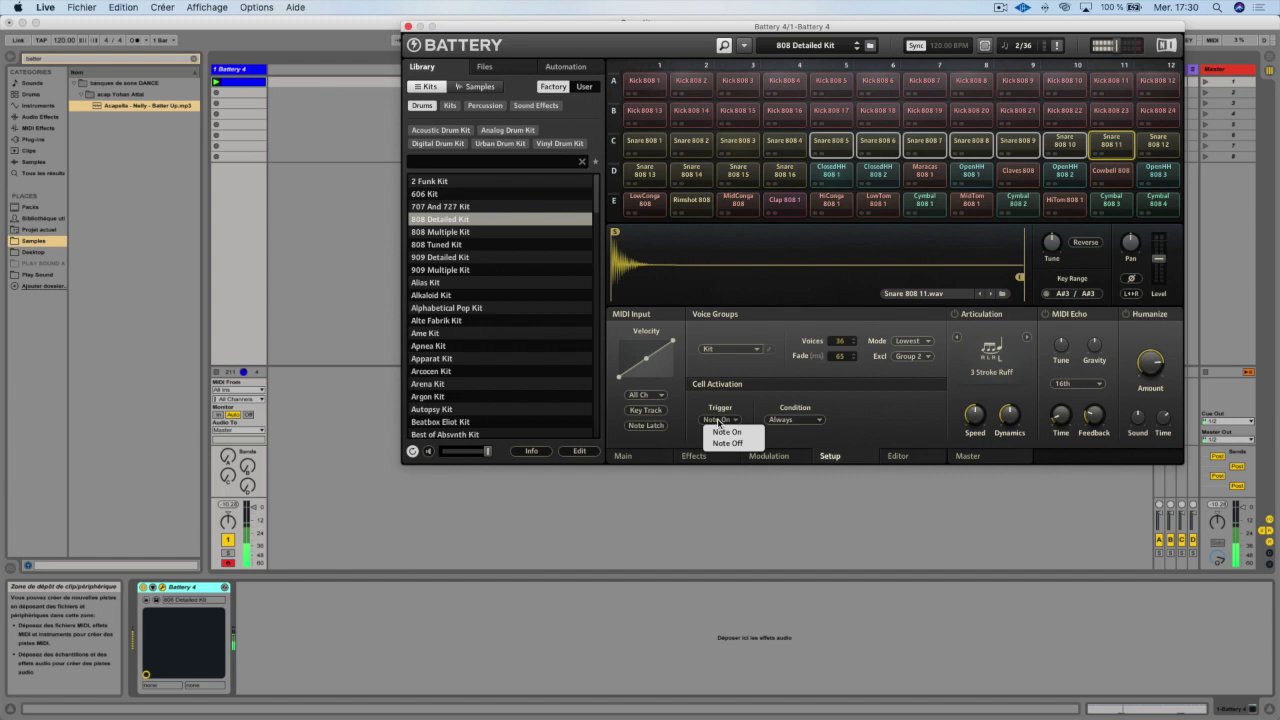
click(727, 443)
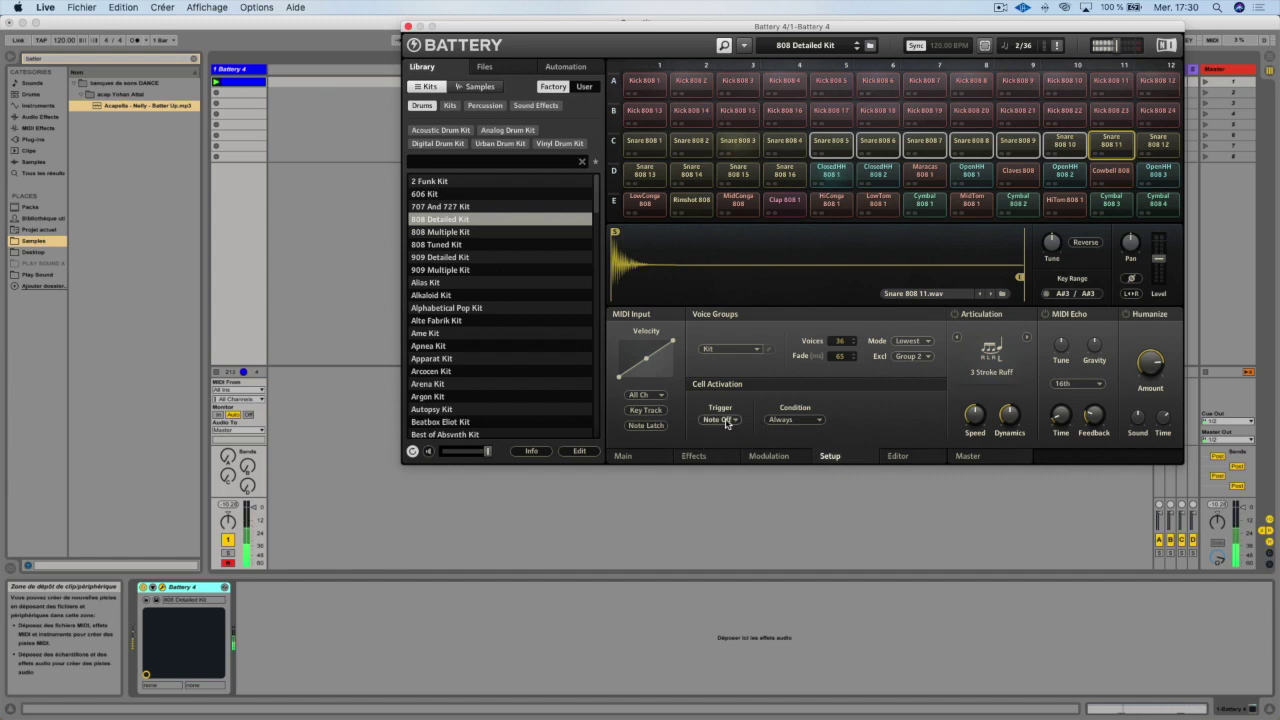
click(777, 421)
click(731, 424)
click(731, 424)
click(727, 433)
Try the Start on Key and Start on Controller conditions in the selected snares' Cell Activation
click(789, 421)
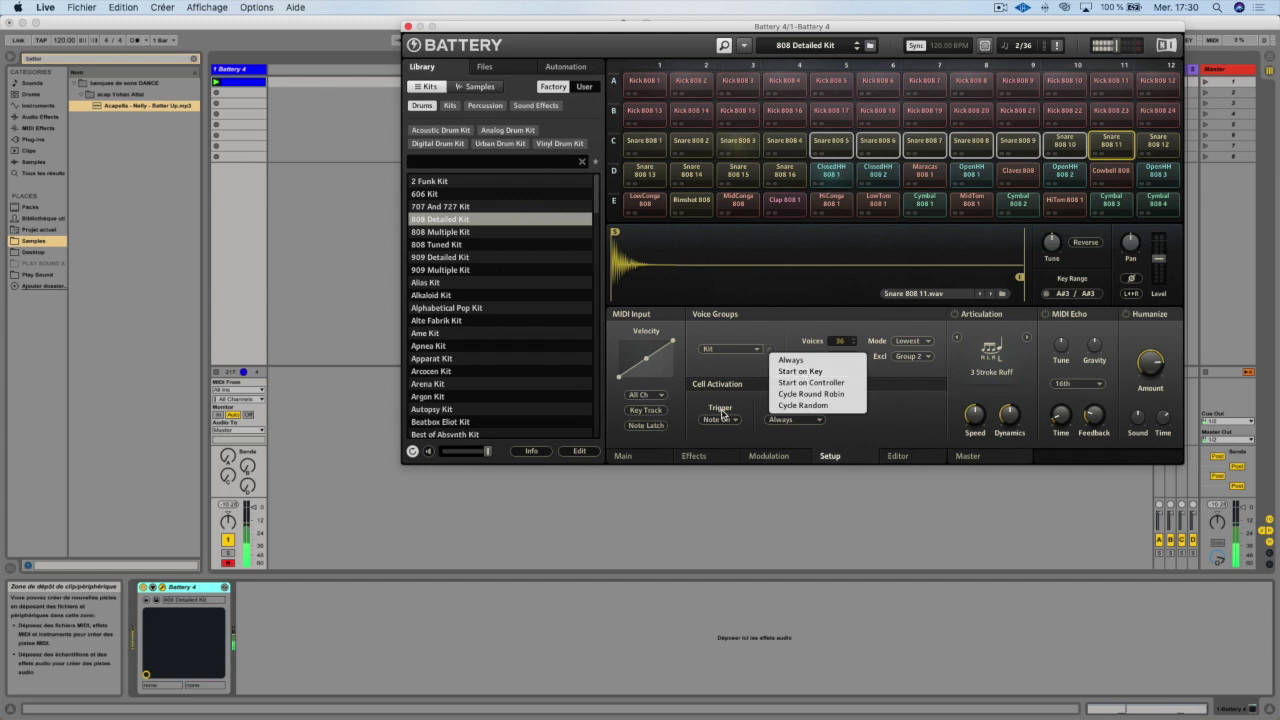
click(815, 372)
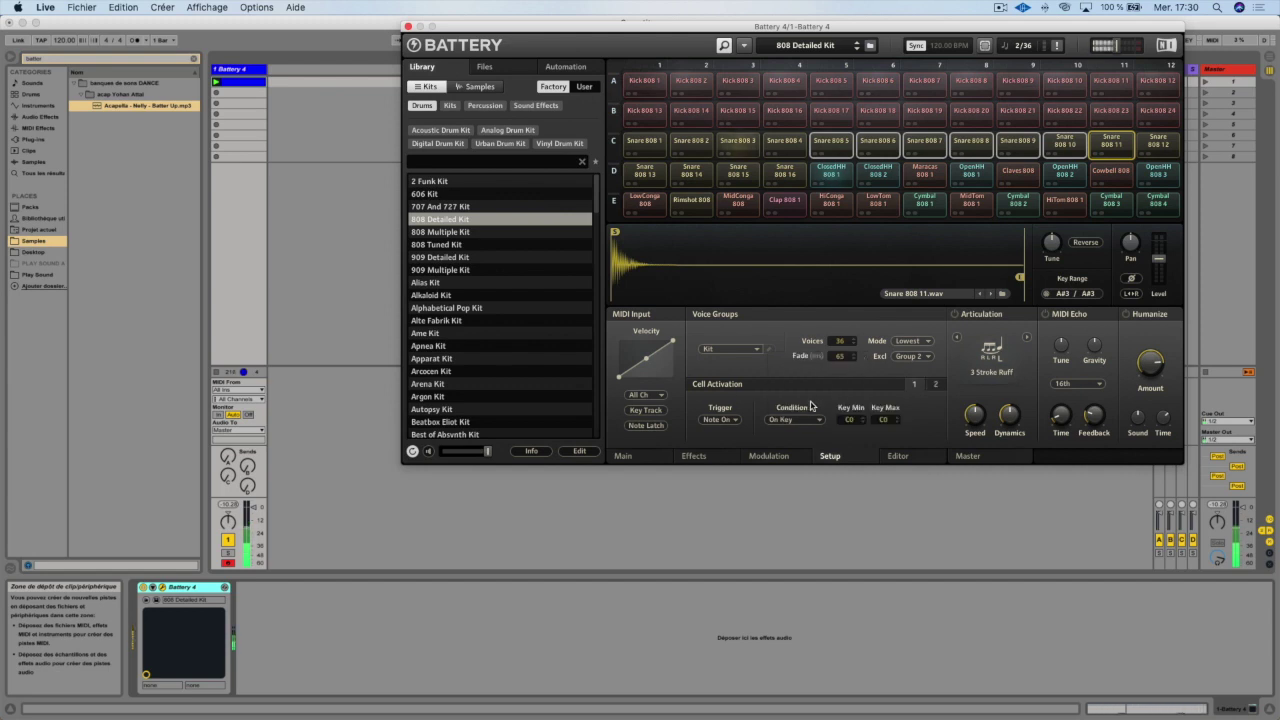
scroll(847, 427, up, 5)
scroll(849, 420, up, 20)
scroll(884, 422, up, 20)
click(800, 420)
click(801, 383)
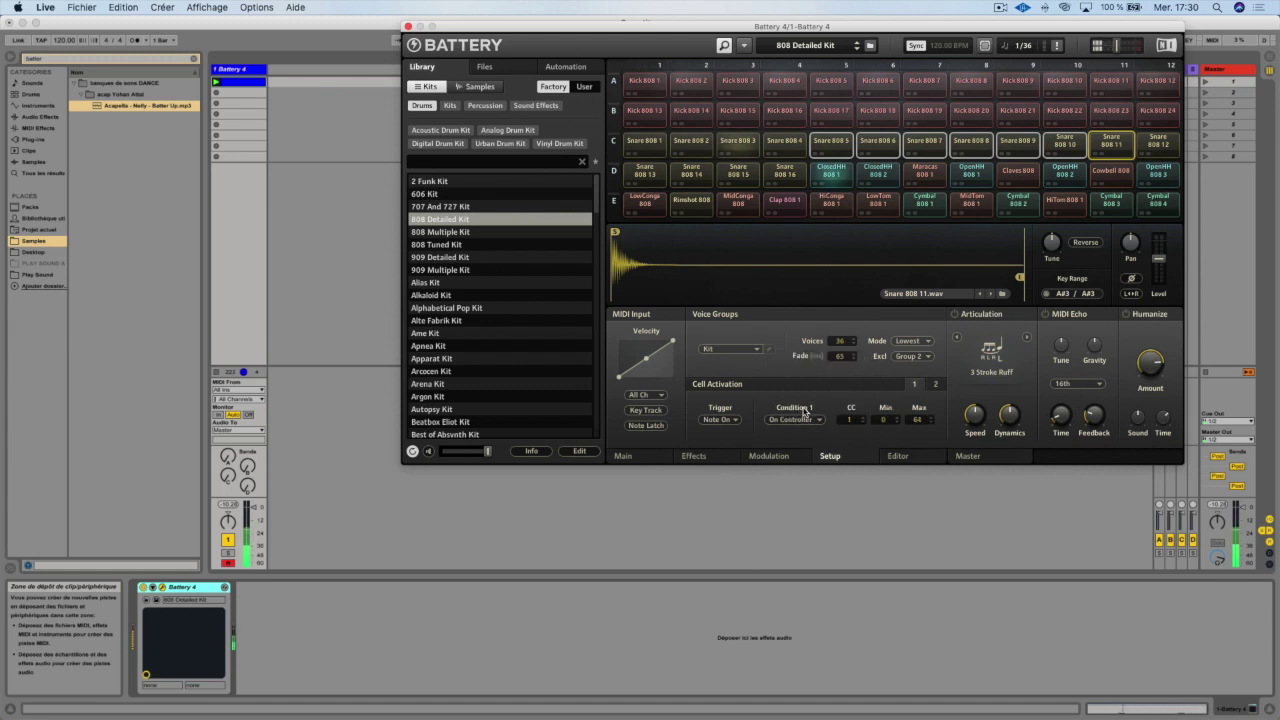
drag(848, 424, 871, 421)
Try Cycle Round Robin, set the snares' first activation condition to Cycle Random and look at the second condition
click(815, 420)
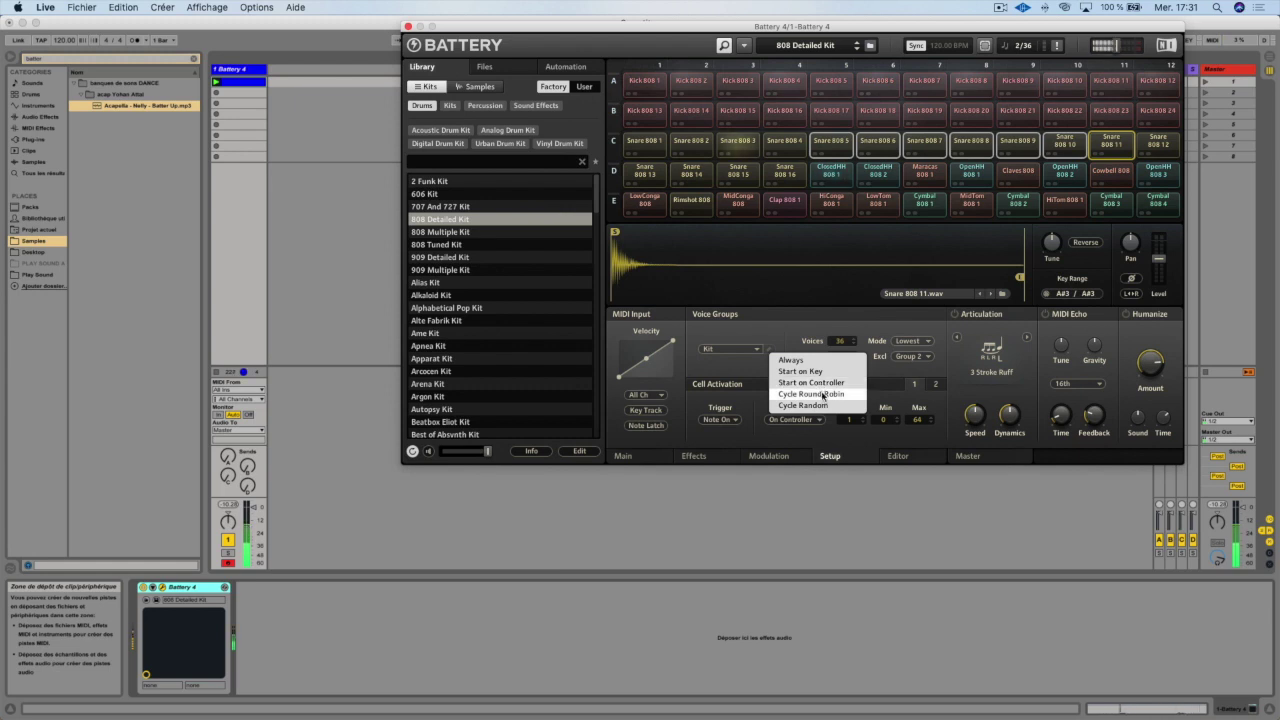
click(823, 395)
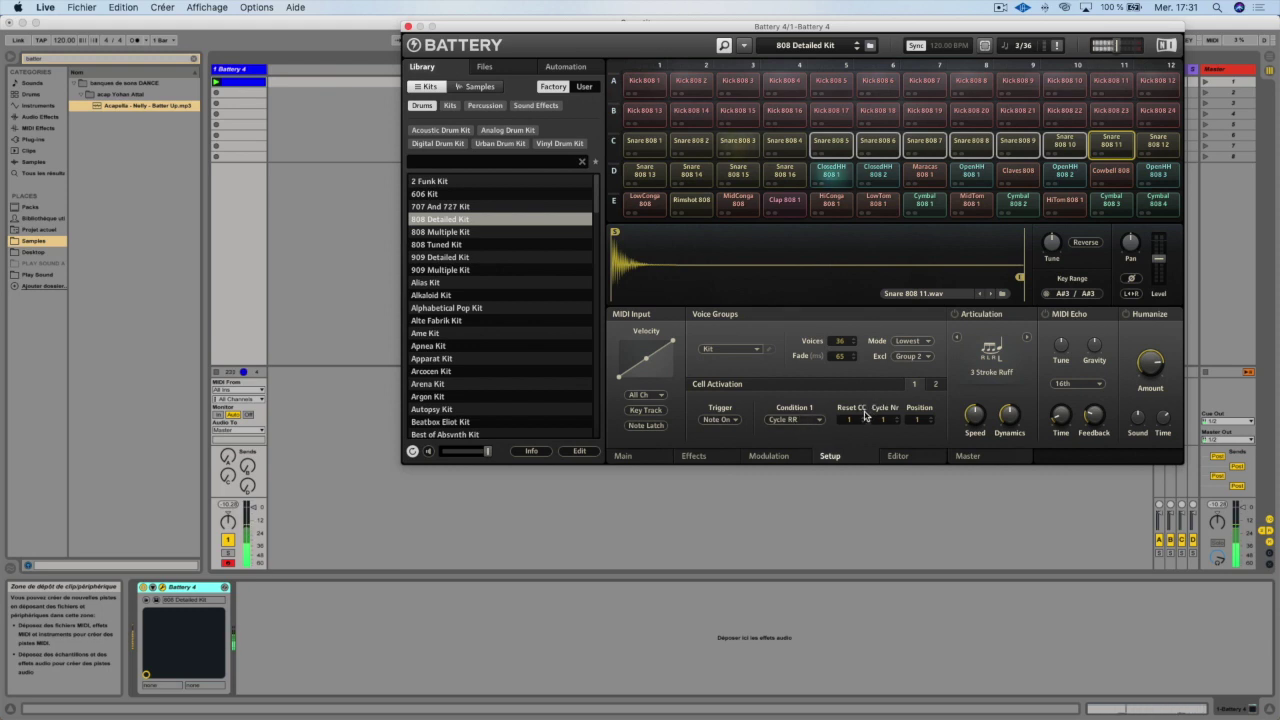
click(814, 419)
click(818, 410)
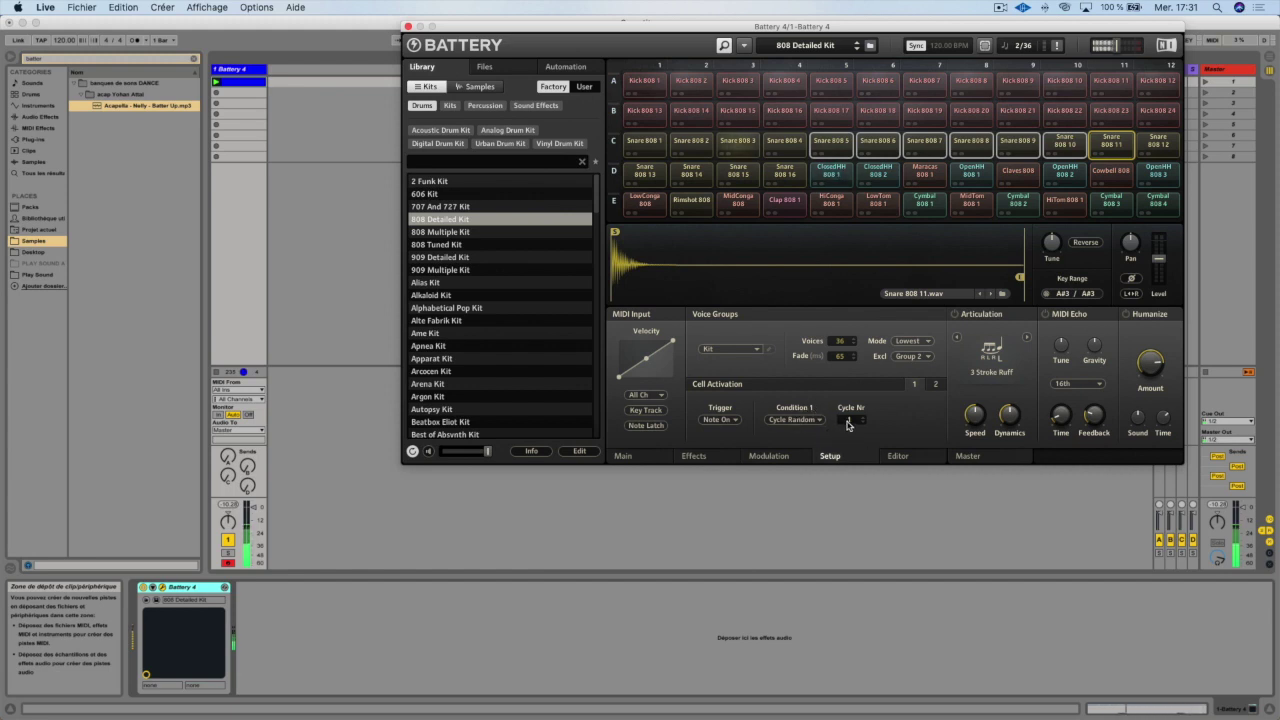
click(935, 384)
click(915, 386)
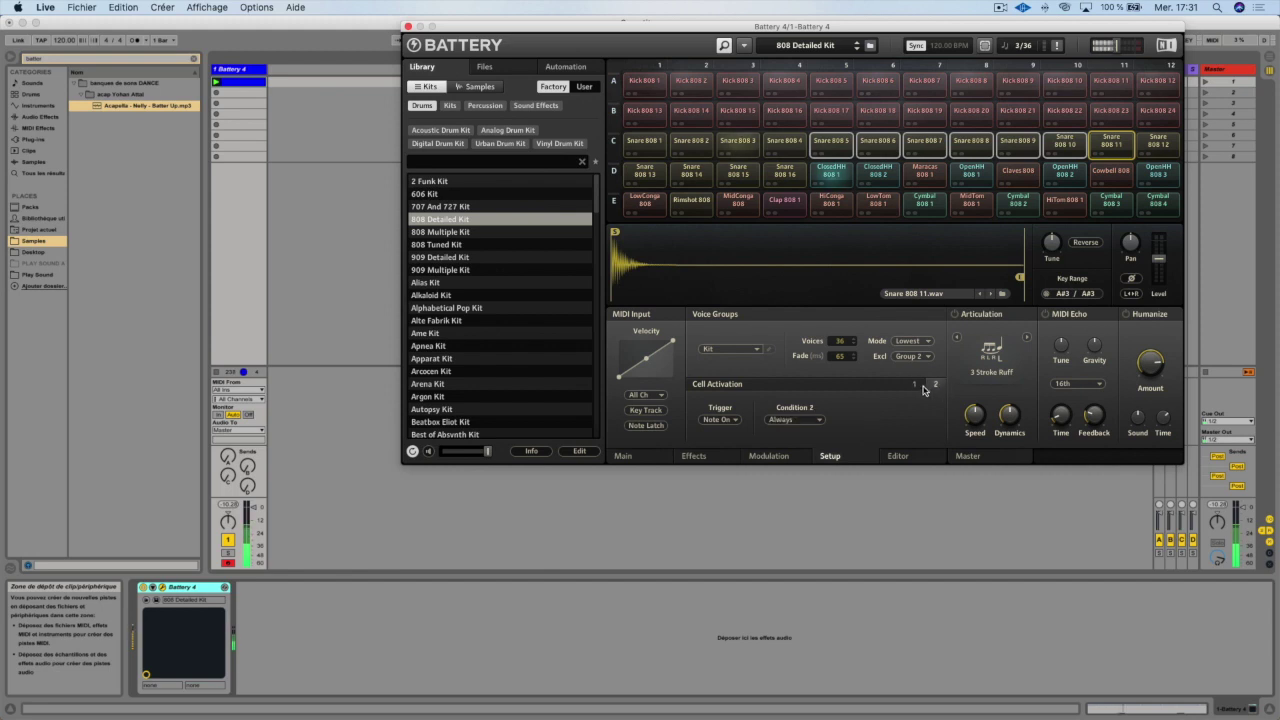
click(929, 387)
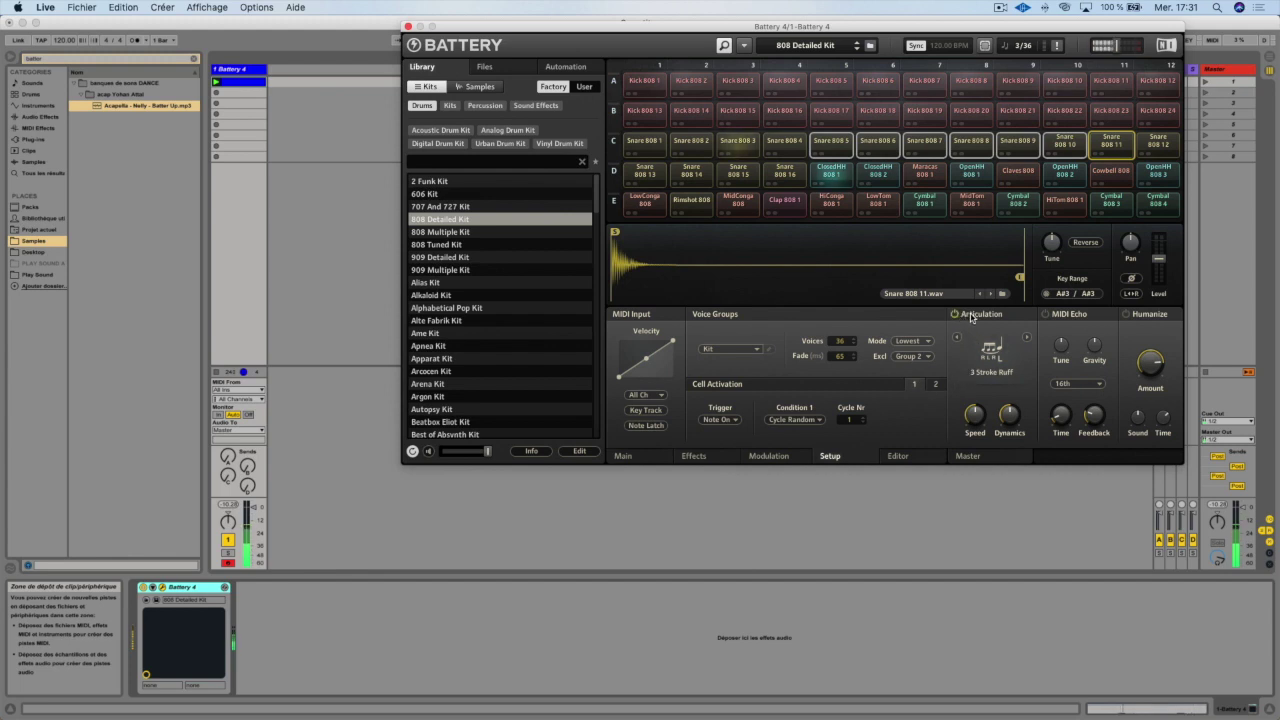
Set the selected snares' Articulation to Alternate Stroke and adjust its Depth and Random amounts
click(1007, 350)
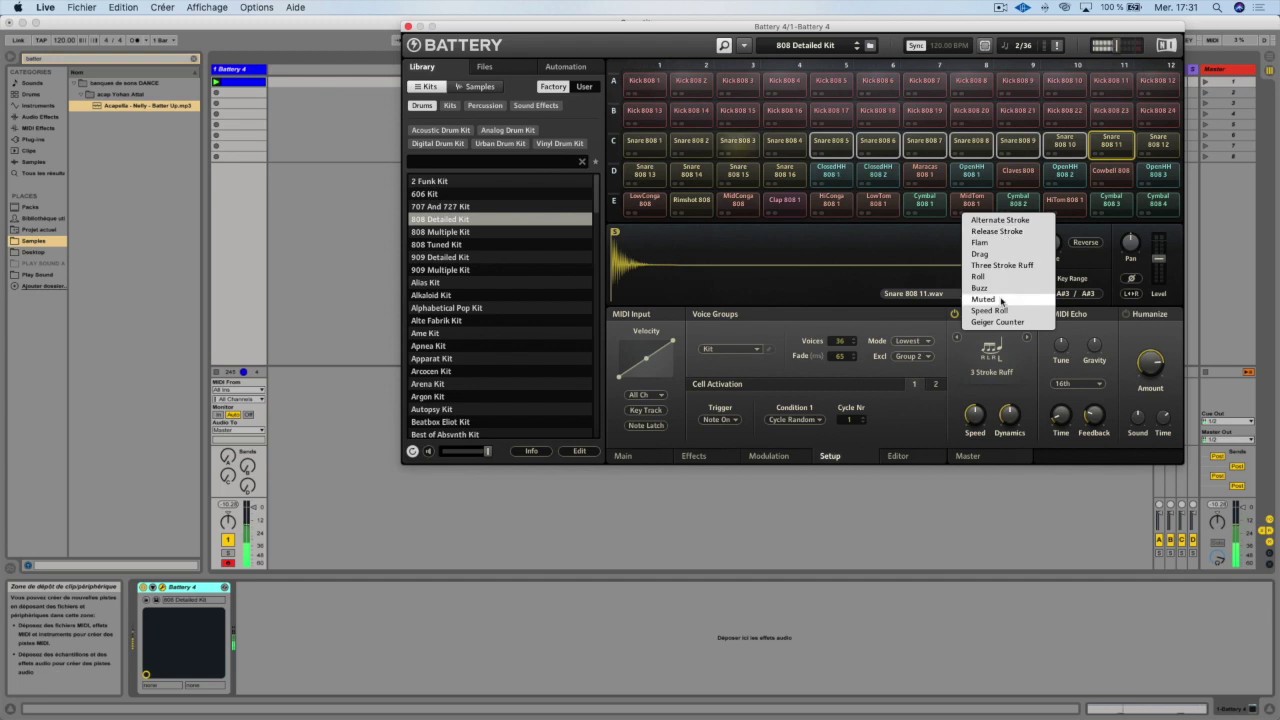
click(1000, 220)
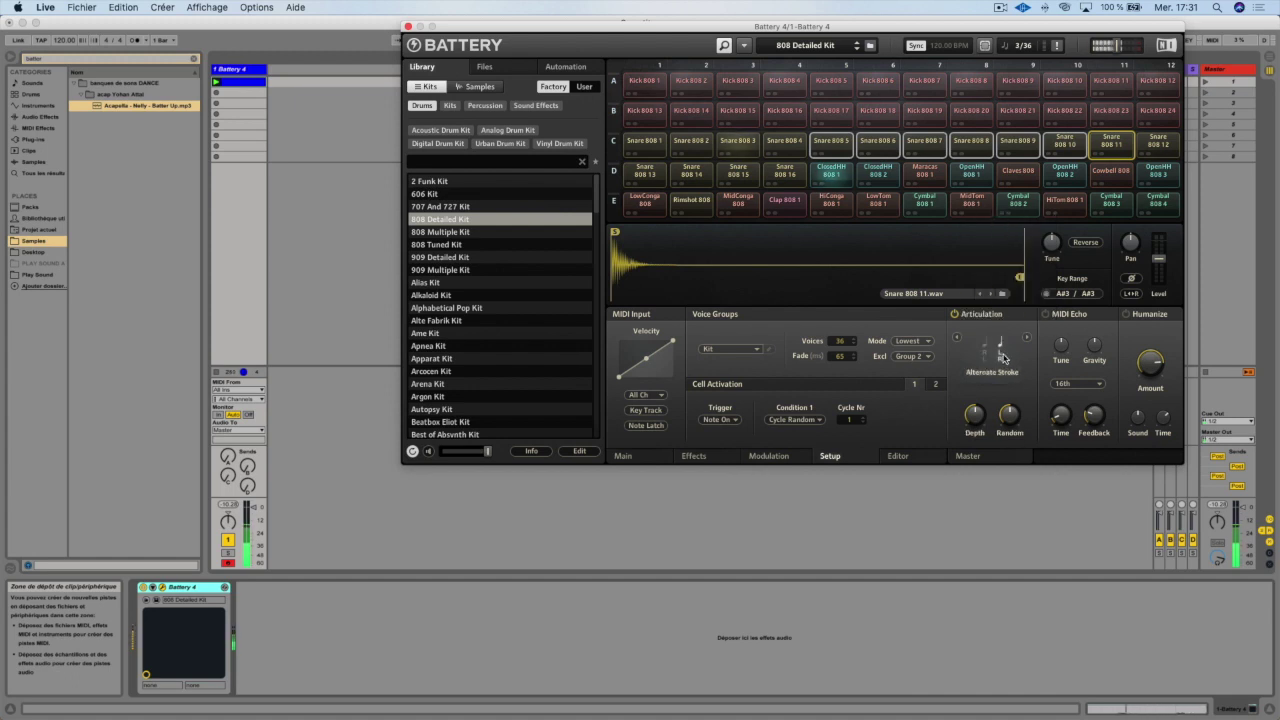
mouse_move(976, 410)
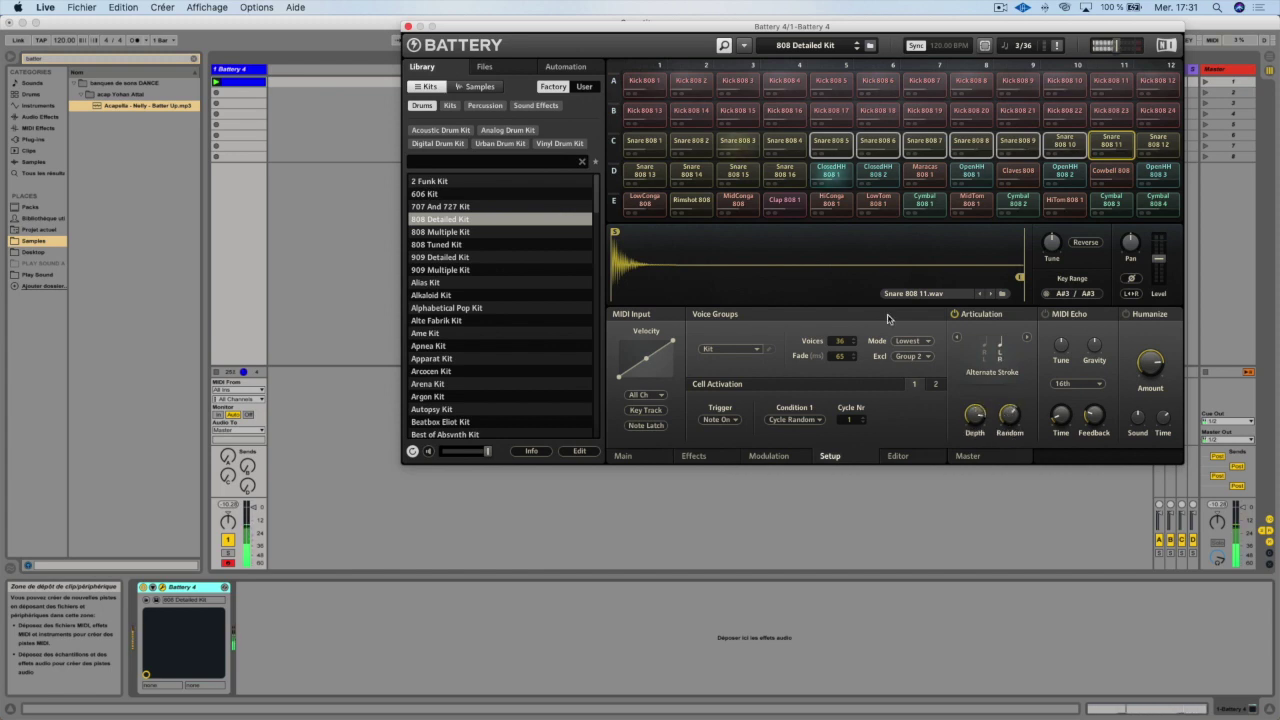
Select the ClosedHH 808 1 cell, choose the Alternate Stroke articulation and set its Depth to 82 %
click(831, 174)
mouse_move(975, 412)
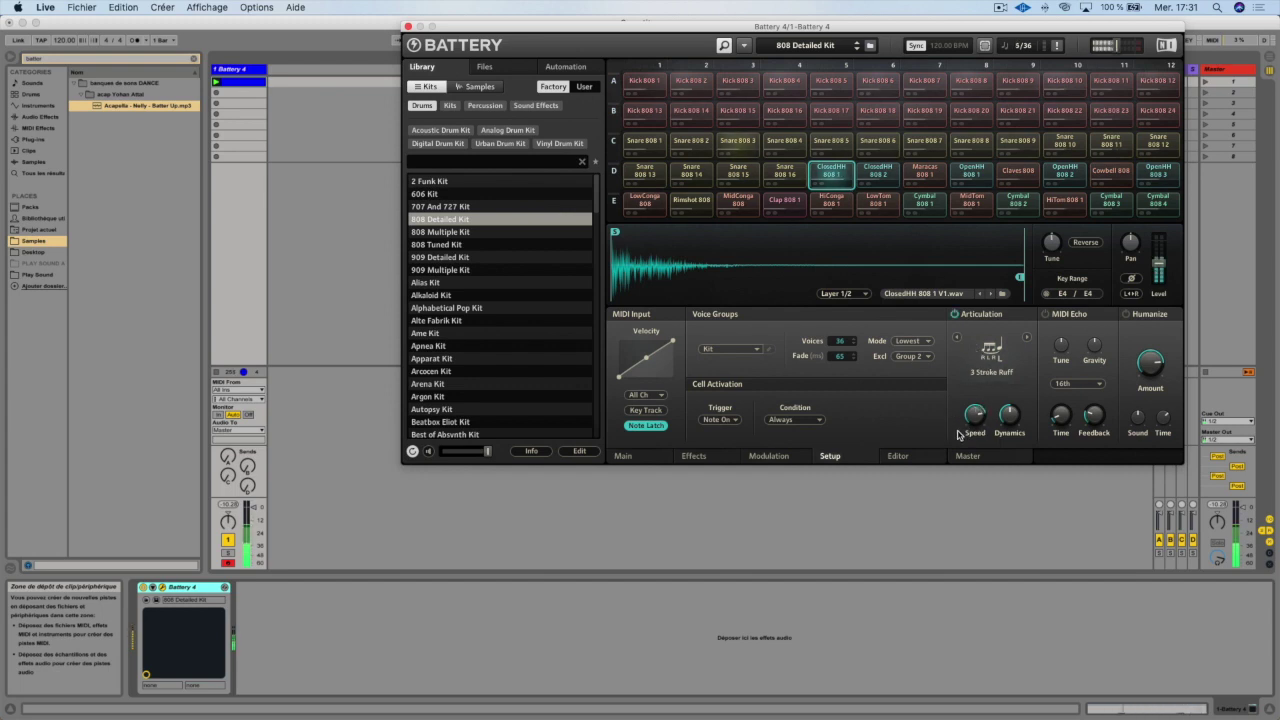
click(987, 375)
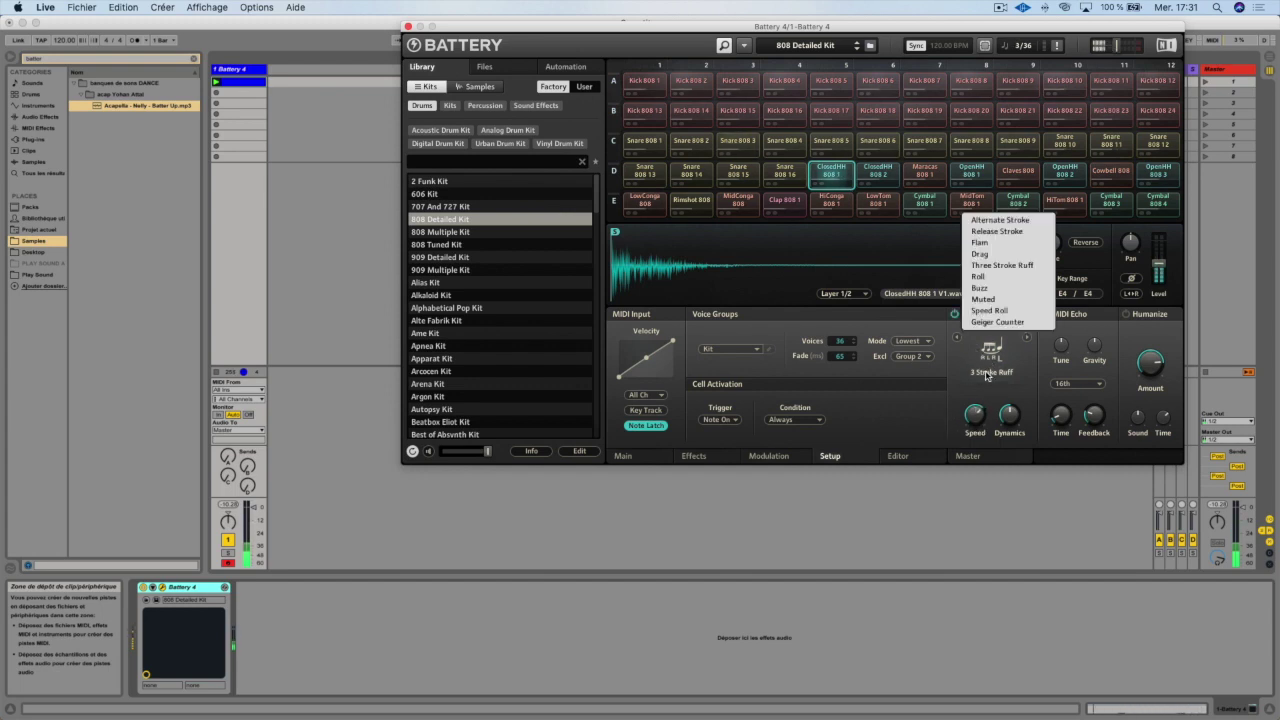
click(1000, 220)
mouse_move(978, 418)
drag(980, 418, 980, 408)
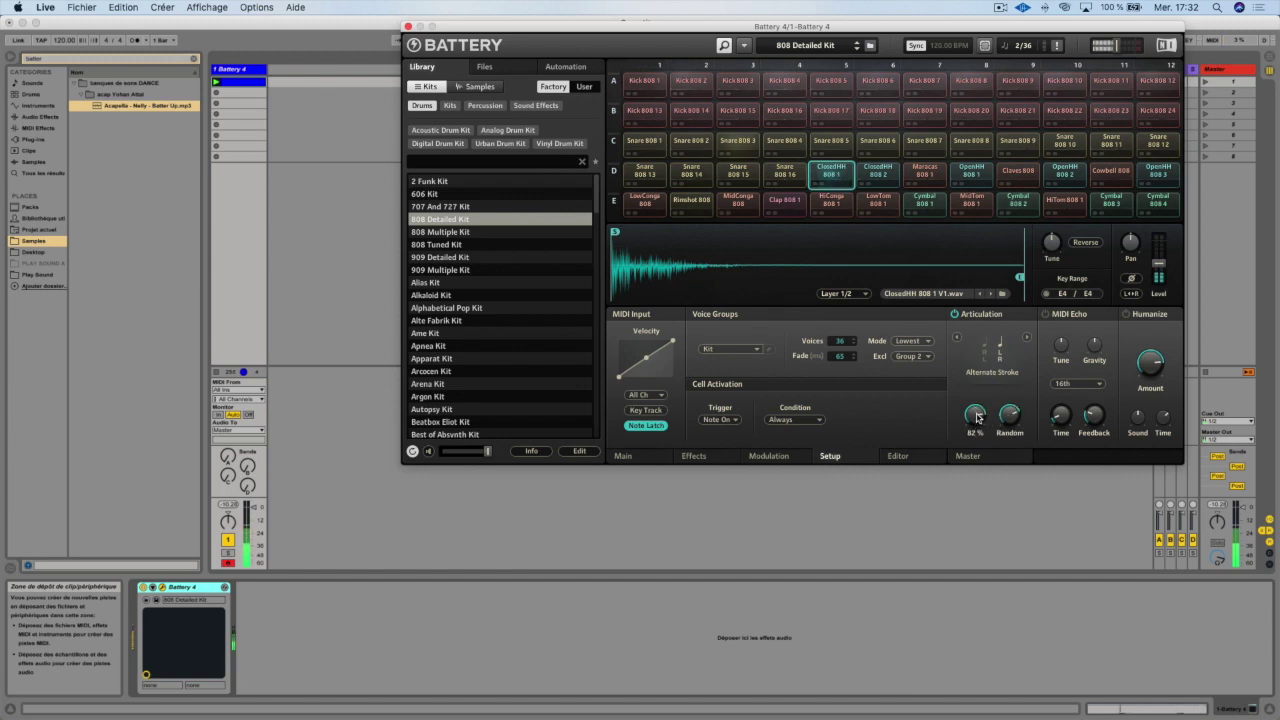
Step the closed hi-hat's articulation through Release Stroke and Flam to Three Stroke Ruff and check its Dynamics
click(1025, 341)
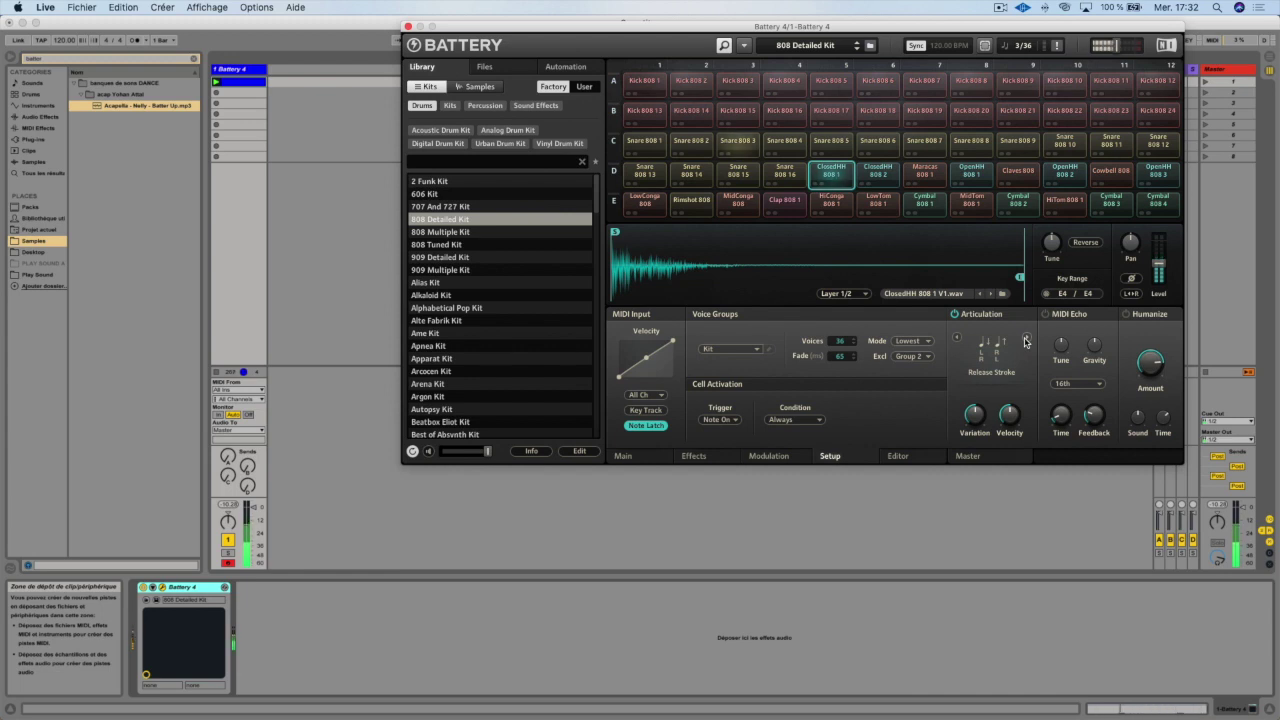
click(1026, 339)
click(1026, 339)
click(1026, 341)
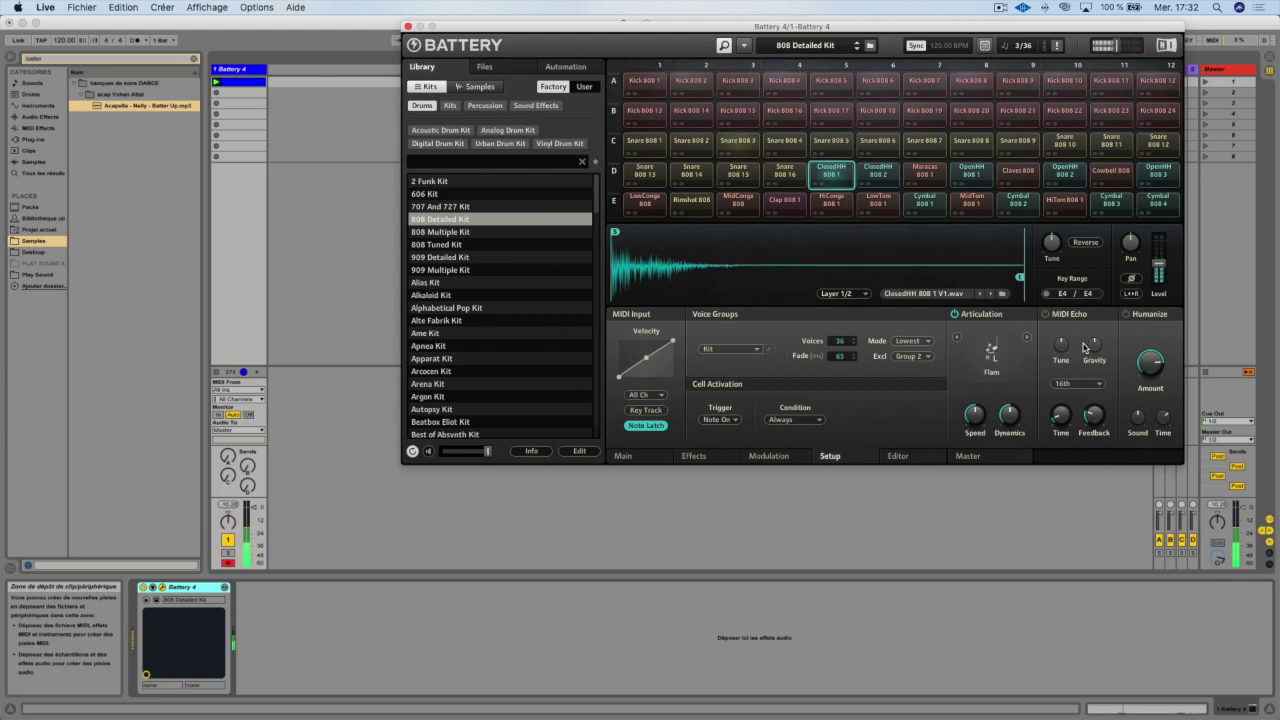
click(1027, 339)
click(1027, 339)
mouse_move(1010, 414)
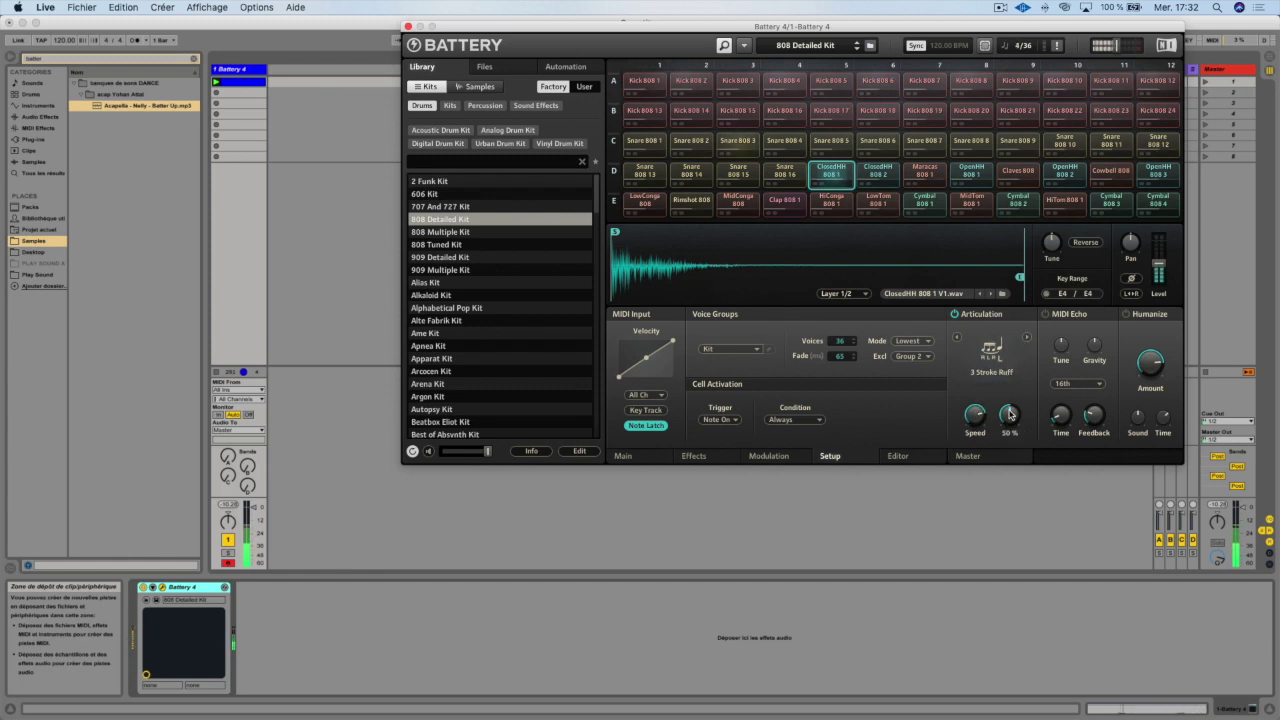
Advance the closed hi-hat's articulation through Roll and Buzz to Muted
click(1029, 341)
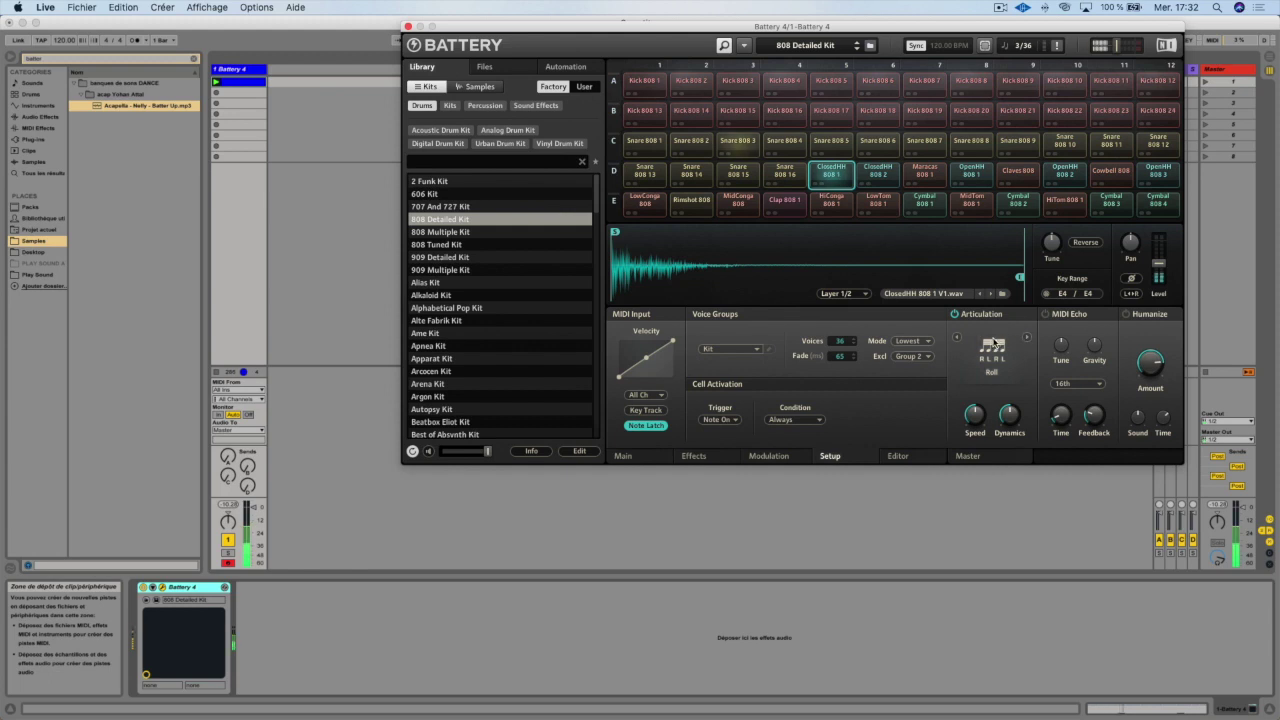
click(1025, 338)
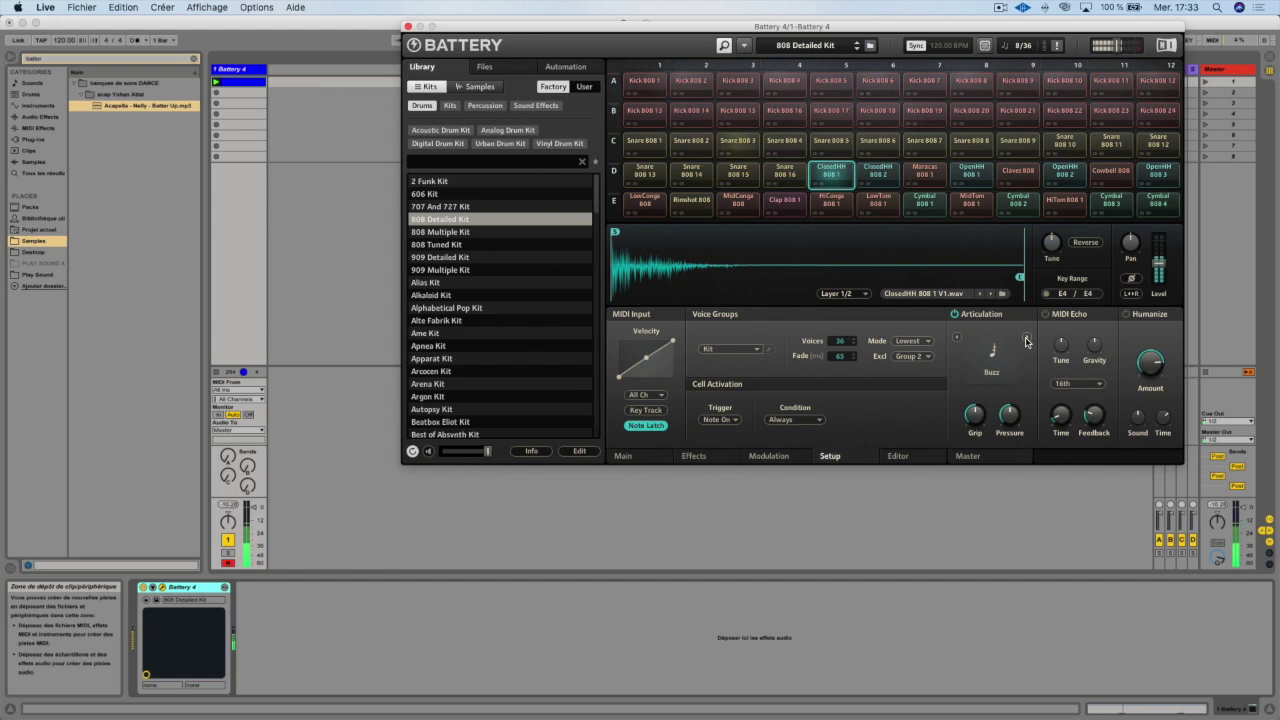
click(1025, 339)
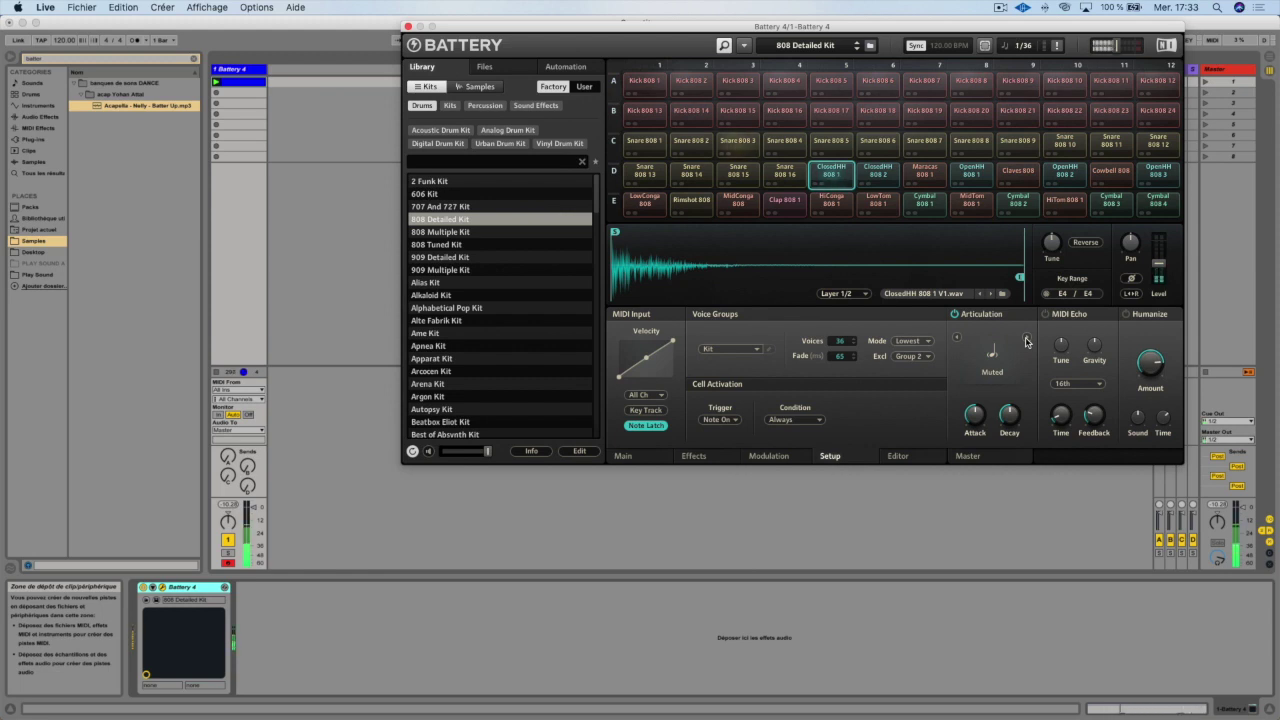
Advance the closed hi-hat's articulation through Speed Roll to Geiger Counter and adjust its Radiation and Decay
click(1026, 342)
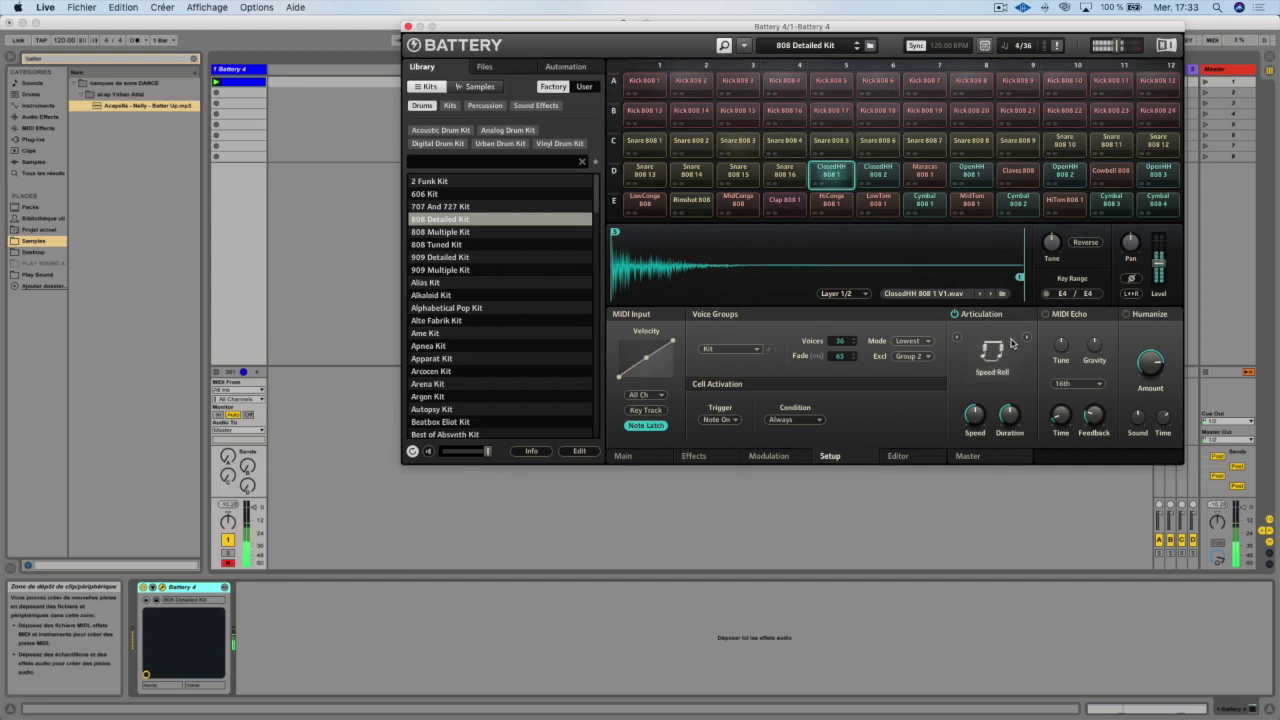
mouse_move(1012, 410)
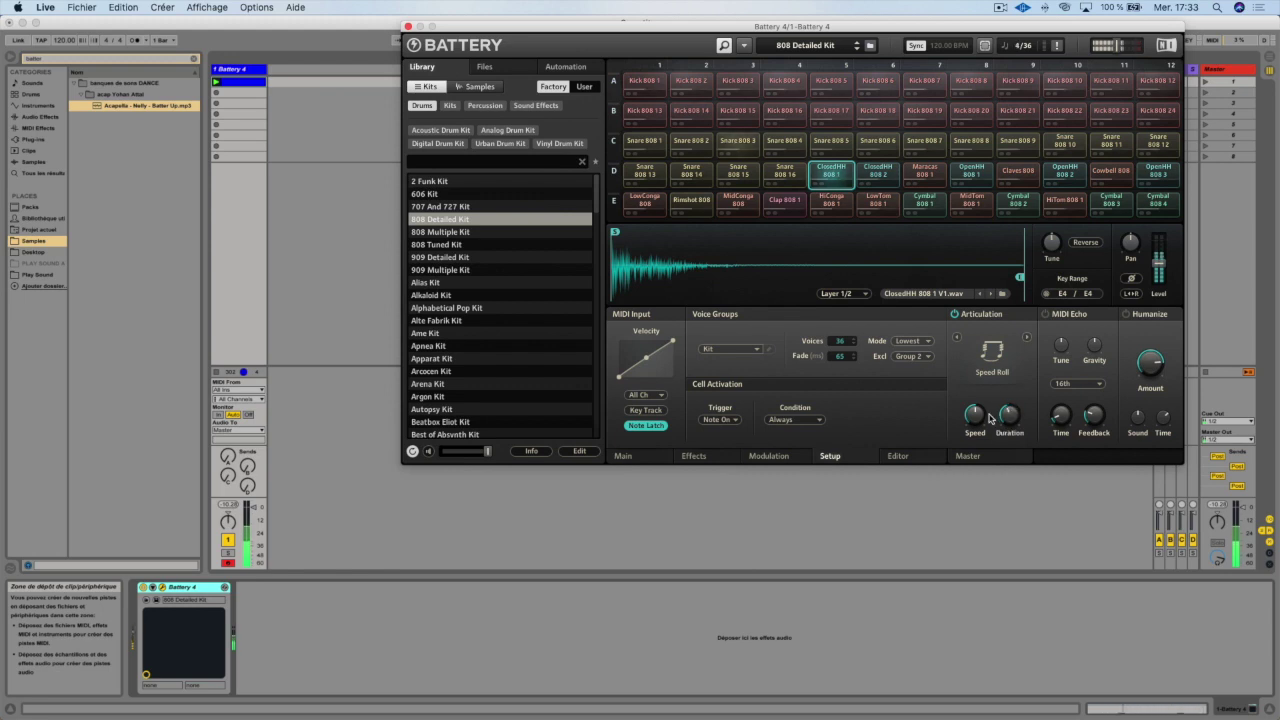
click(1025, 341)
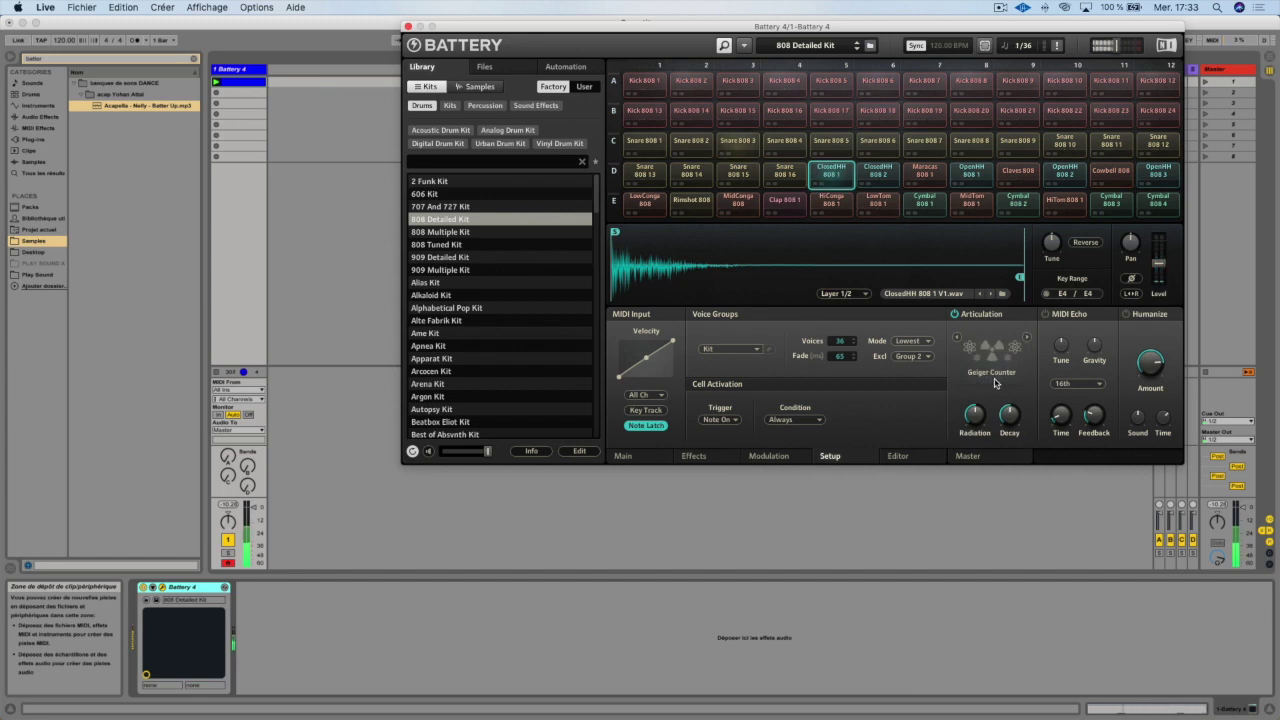
mouse_move(974, 414)
drag(974, 414, 974, 402)
mouse_move(1011, 420)
drag(974, 414, 974, 412)
Turn Articulation off and MIDI Echo on for the closed hi-hat, trying the Quarter and 8th echo note values
click(1072, 383)
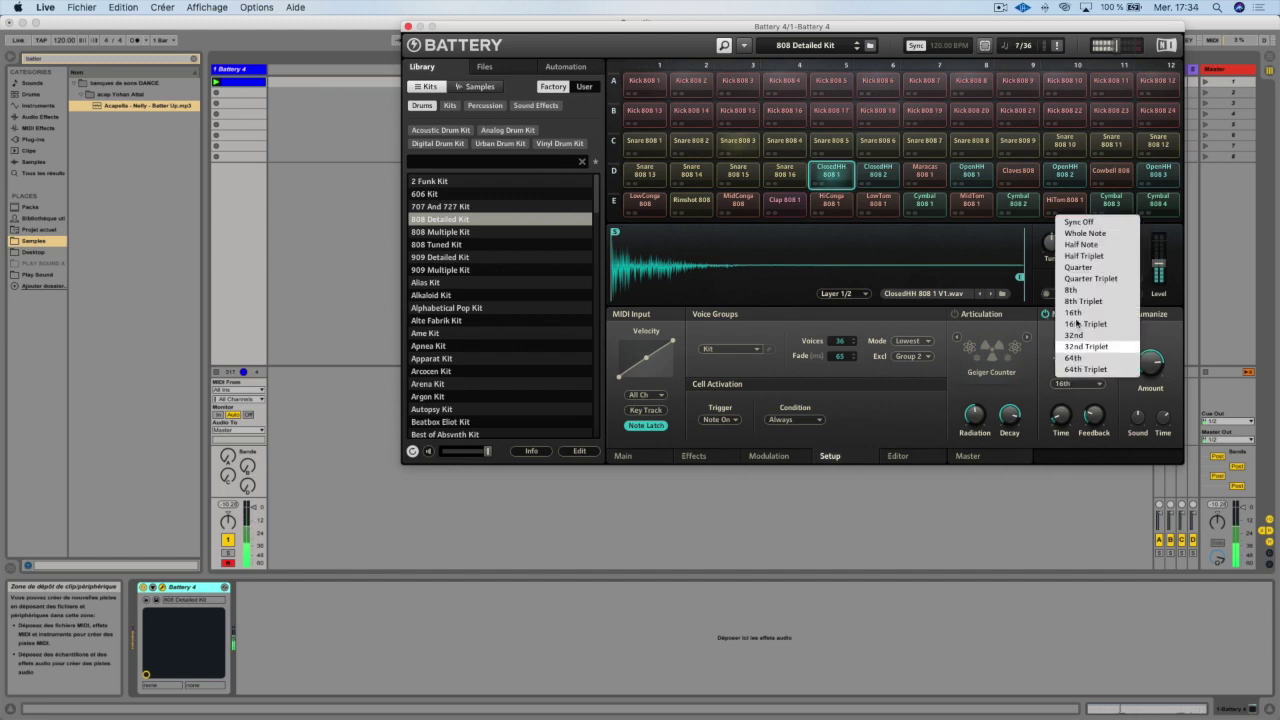
click(1078, 268)
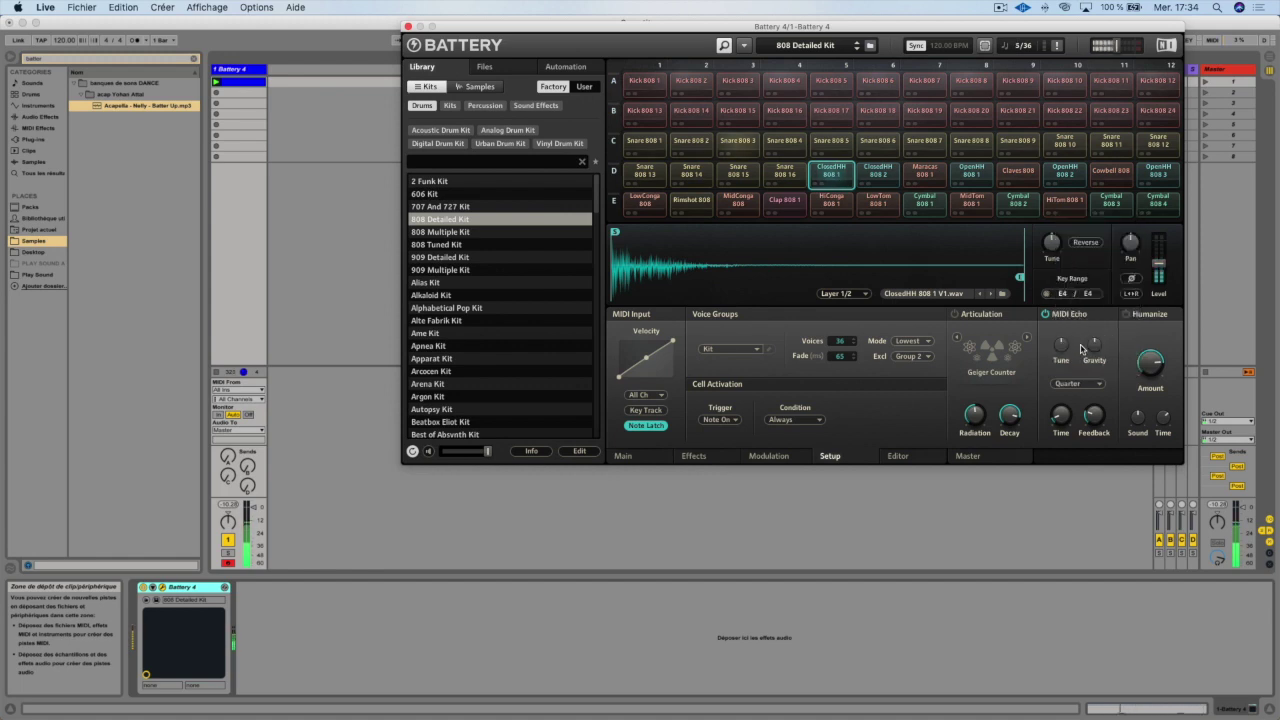
click(1079, 384)
click(1083, 292)
Adjust the MIDI Echo's Time, Feedback and Gravity amounts
mouse_move(1062, 418)
drag(1094, 413, 1094, 400)
mouse_move(1061, 344)
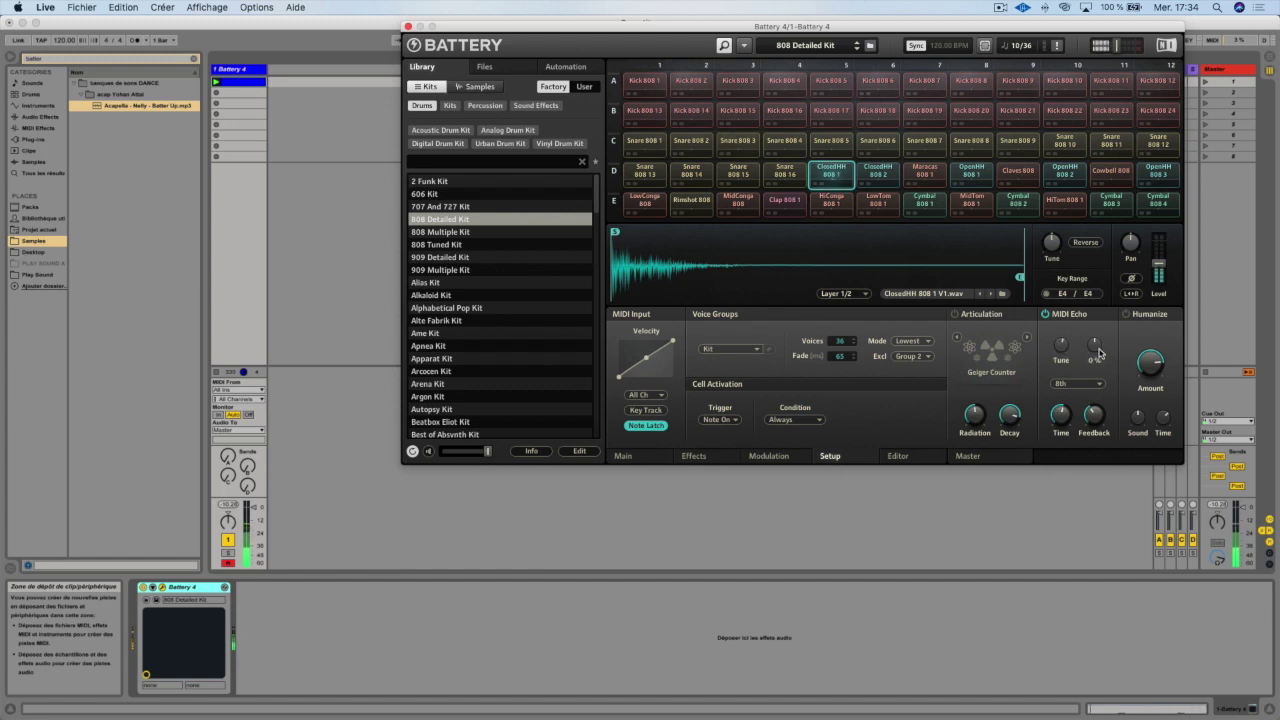
mouse_move(1095, 352)
mouse_down()
mouse_move(1095, 381)
mouse_move(1095, 345)
mouse_up()
drag(1095, 350, 1093, 355)
mouse_move(1094, 420)
Set the MIDI Echo note value to Whole Note and turn MIDI Echo off
click(1073, 384)
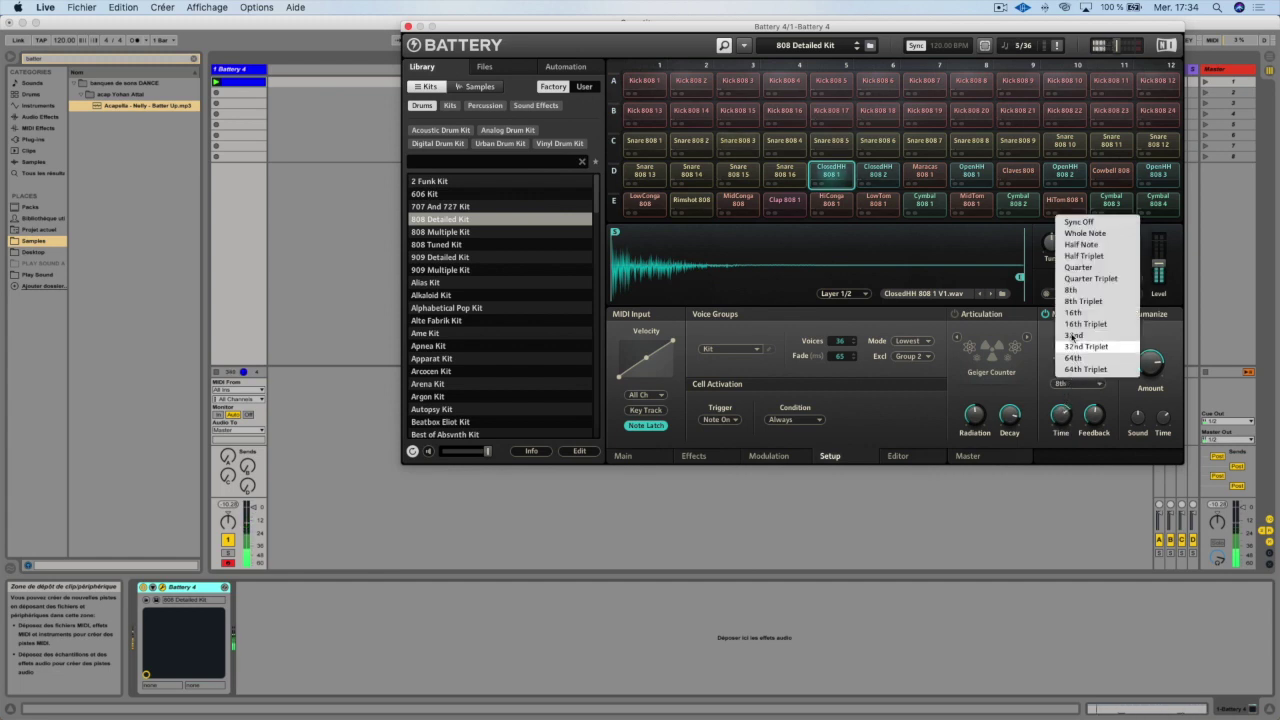
click(1084, 236)
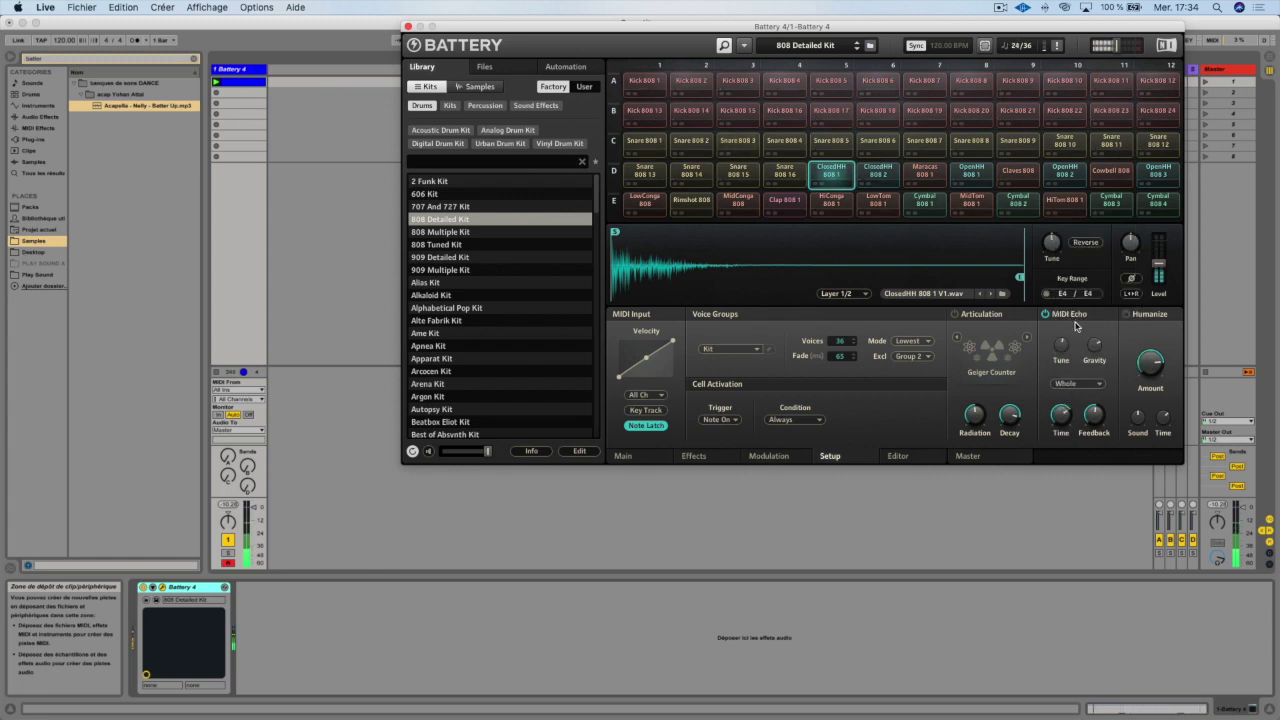
click(1046, 315)
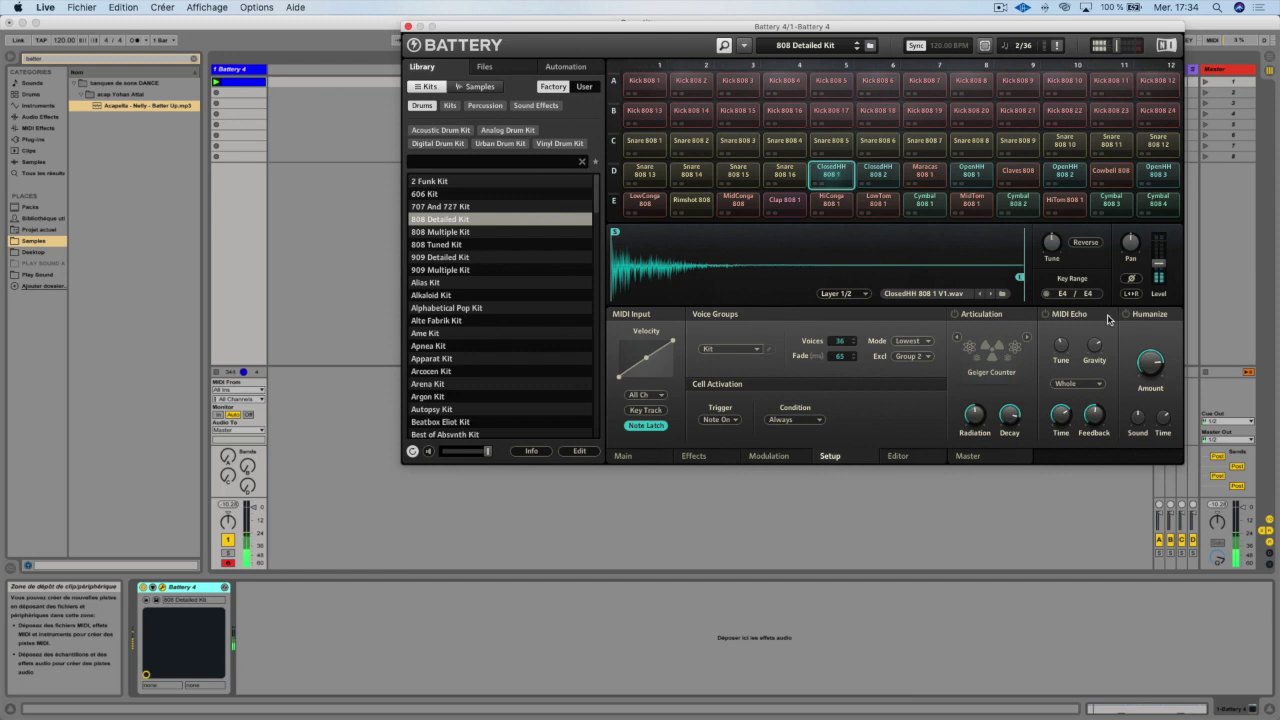
Turn on Humanize for the closed hi-hat and adjust its Amount, Sound and Time
drag(1150, 364, 1150, 360)
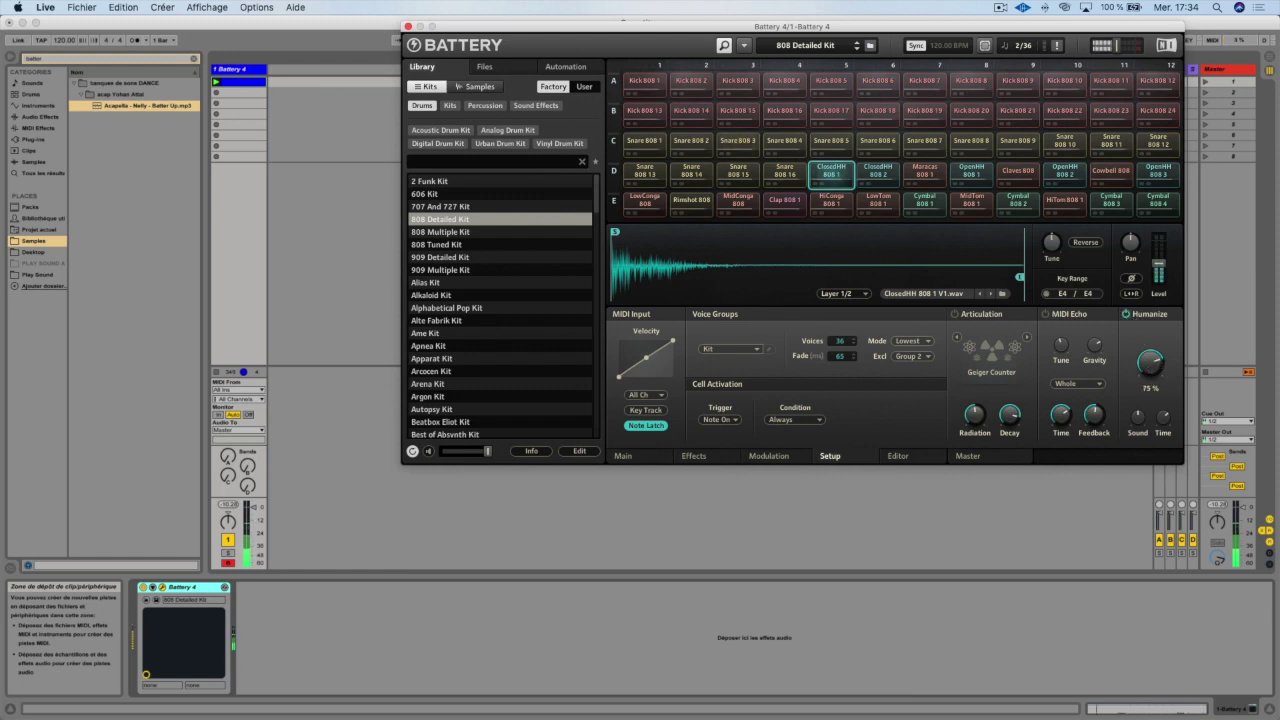
drag(1147, 368, 1150, 359)
drag(1137, 416, 1163, 425)
drag(1150, 362, 1150, 371)
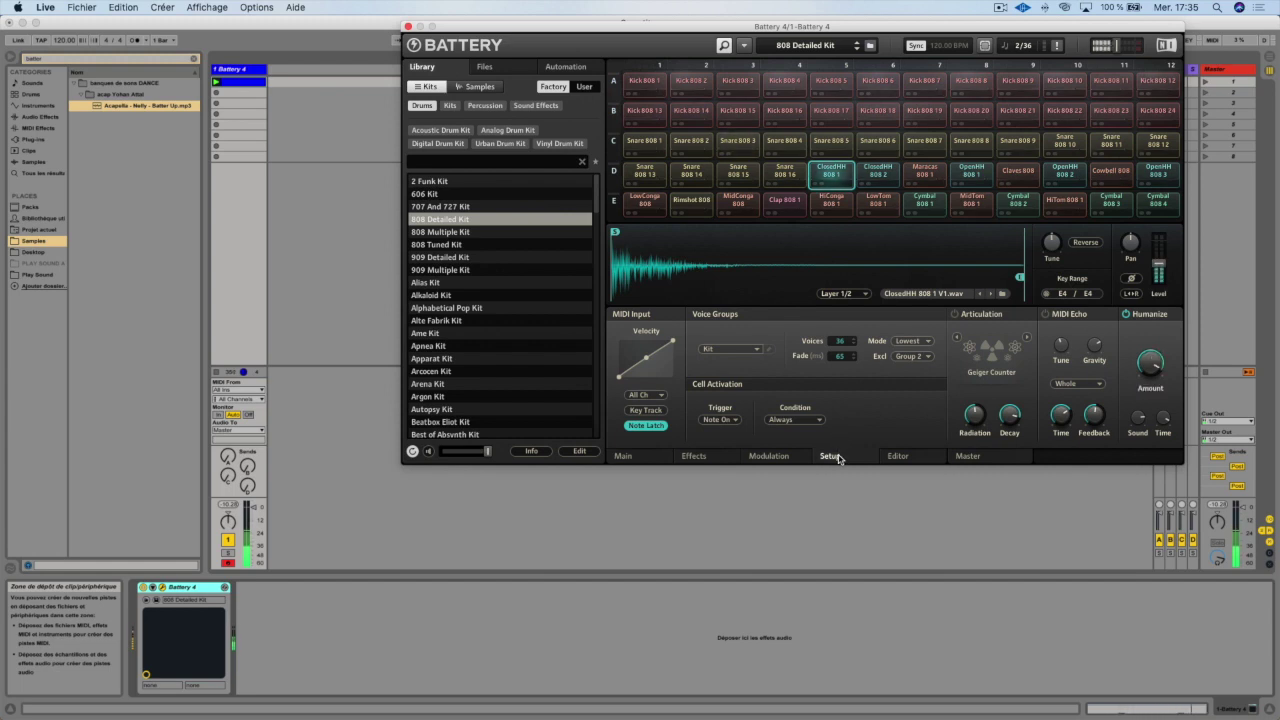
Open the Editor page for ClosedHH 808 1 and show the Battery 4 track's MIDI clip
click(903, 456)
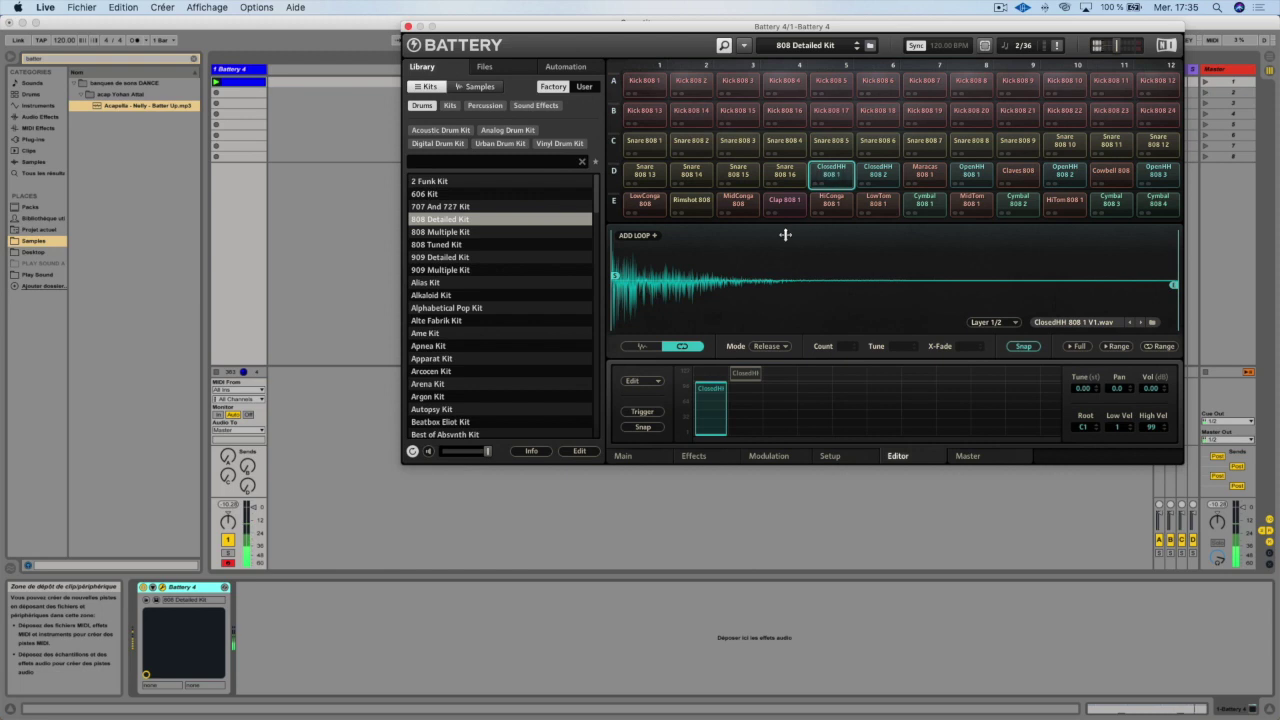
click(245, 84)
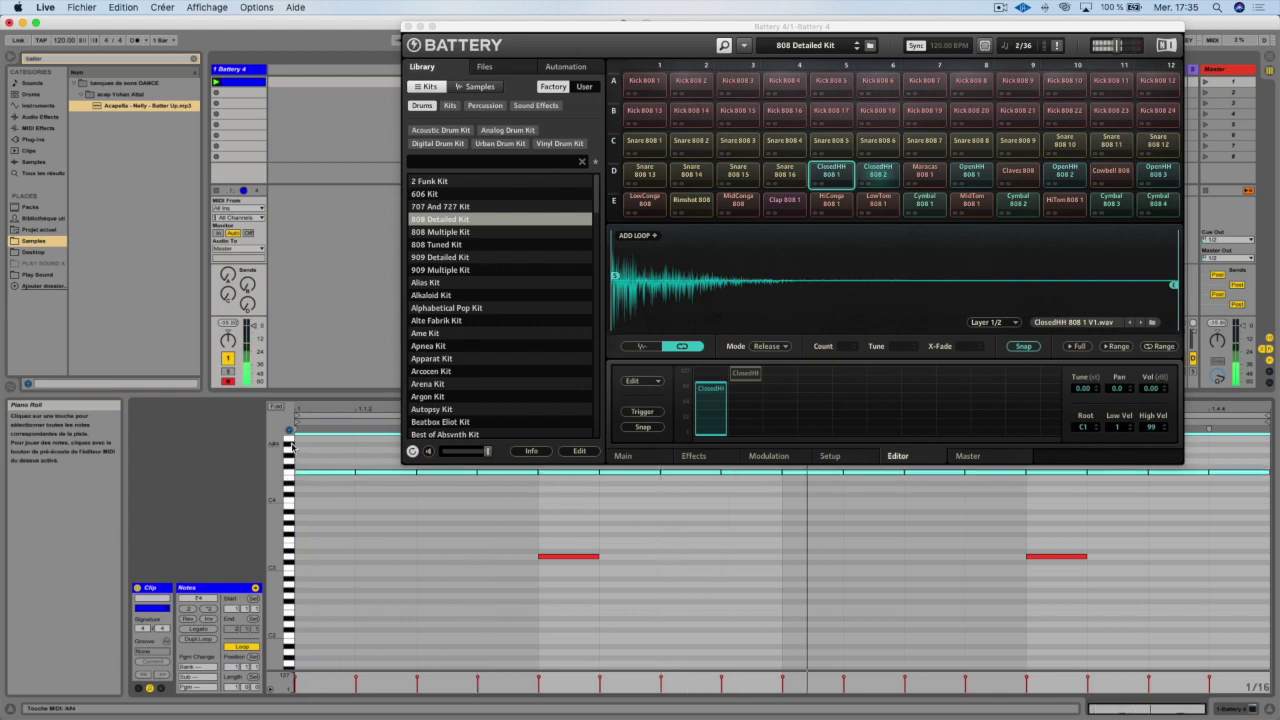
Try two extra C4 notes in the clip's piano roll and delete them
click(560, 520)
double_click(705, 510)
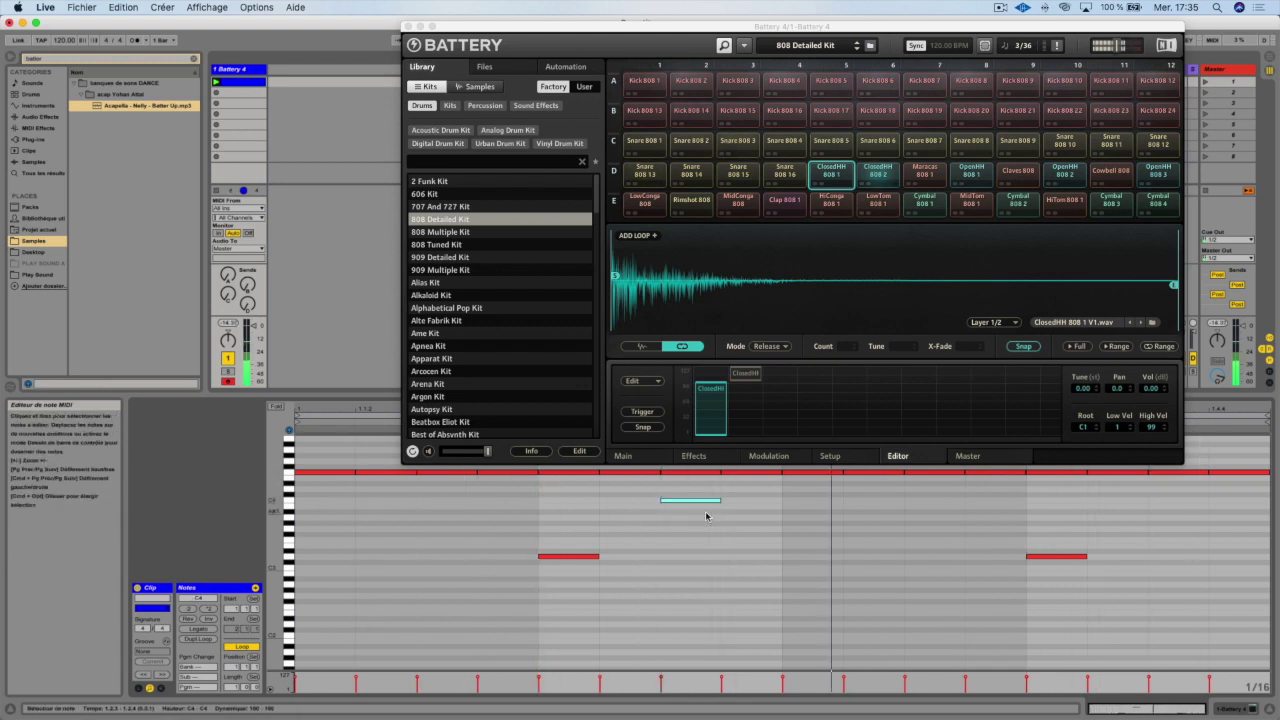
double_click(1160, 506)
key(Up)
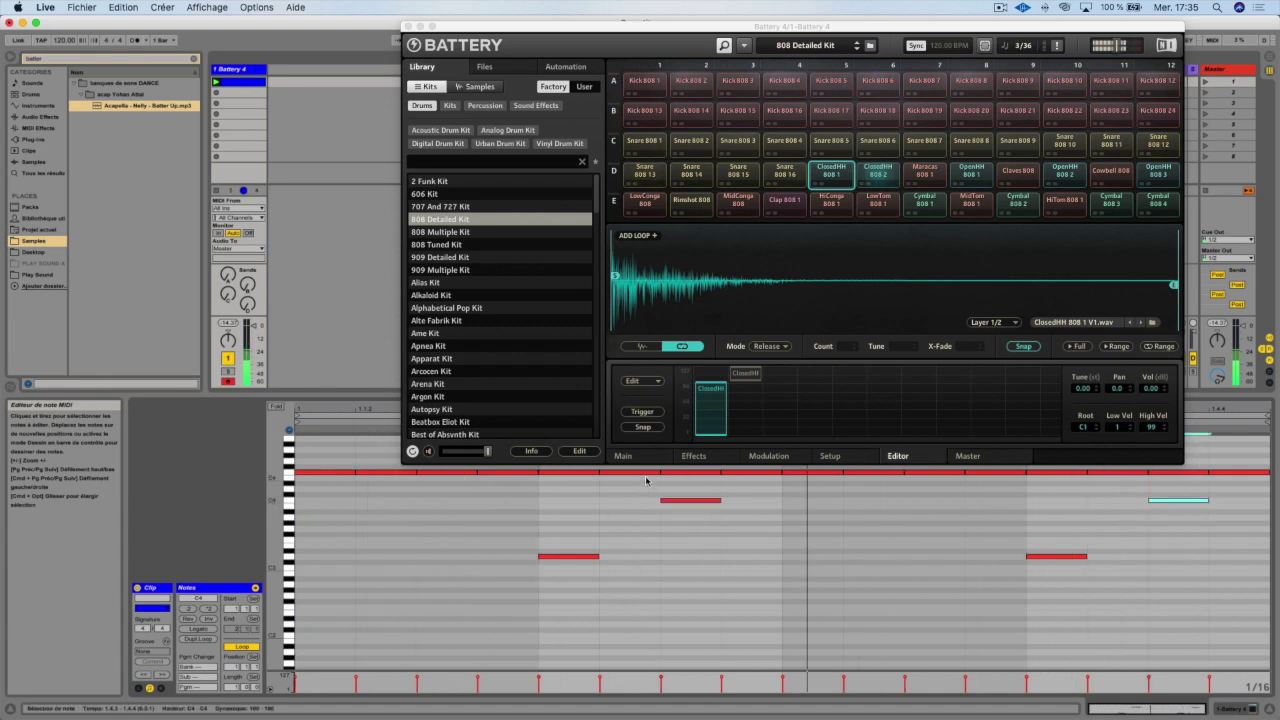
drag(628, 488, 1215, 516)
key(Delete)
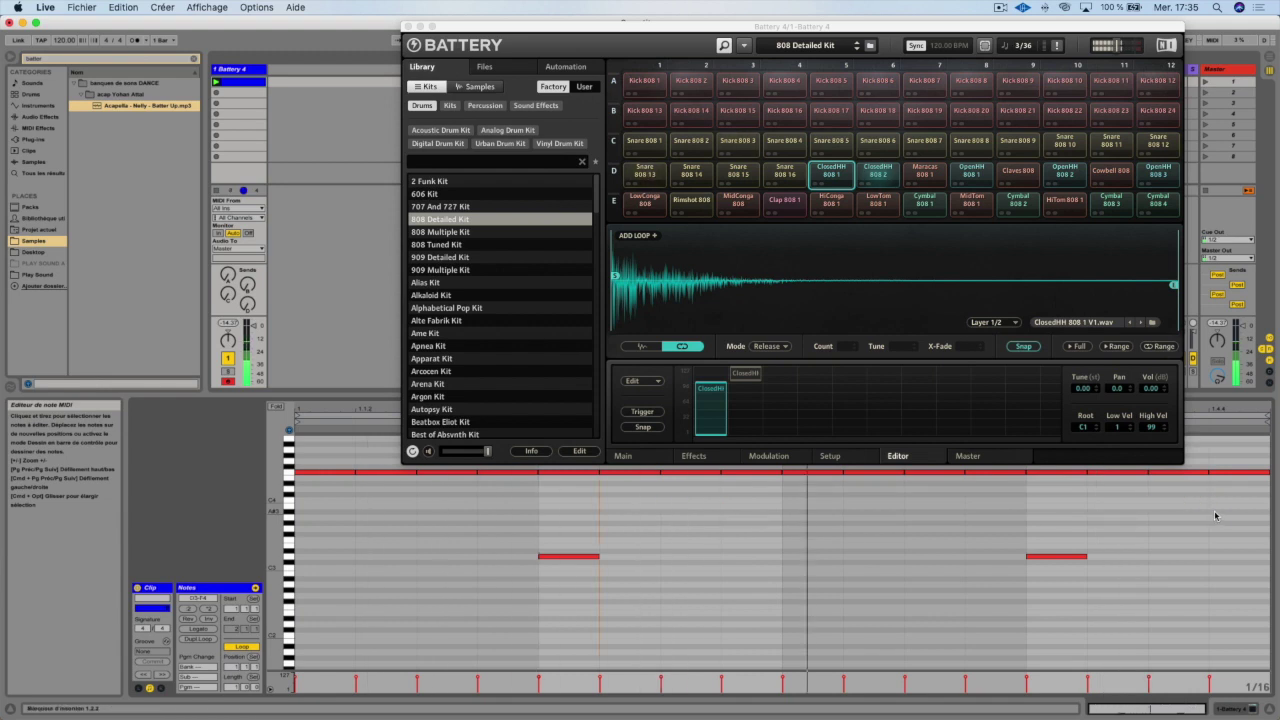
Select the ClosedHH 808 2 cell and put its waveform into sample editing mode
click(876, 170)
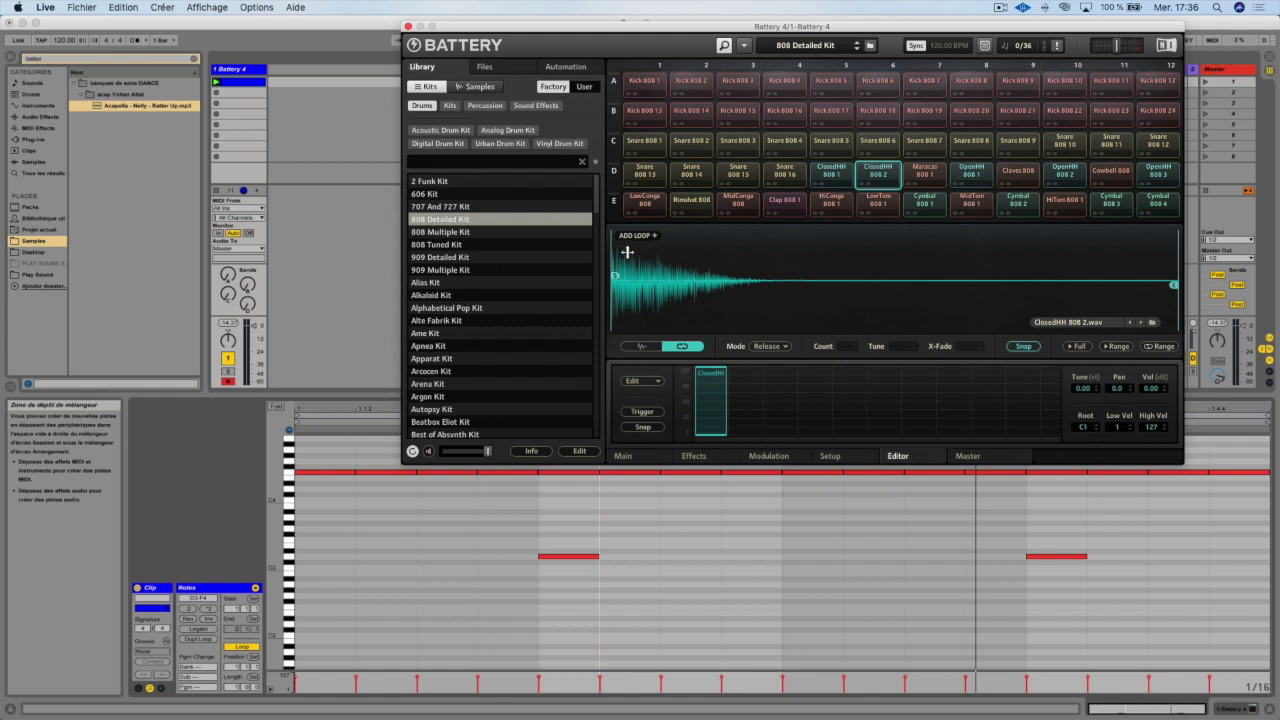
click(657, 348)
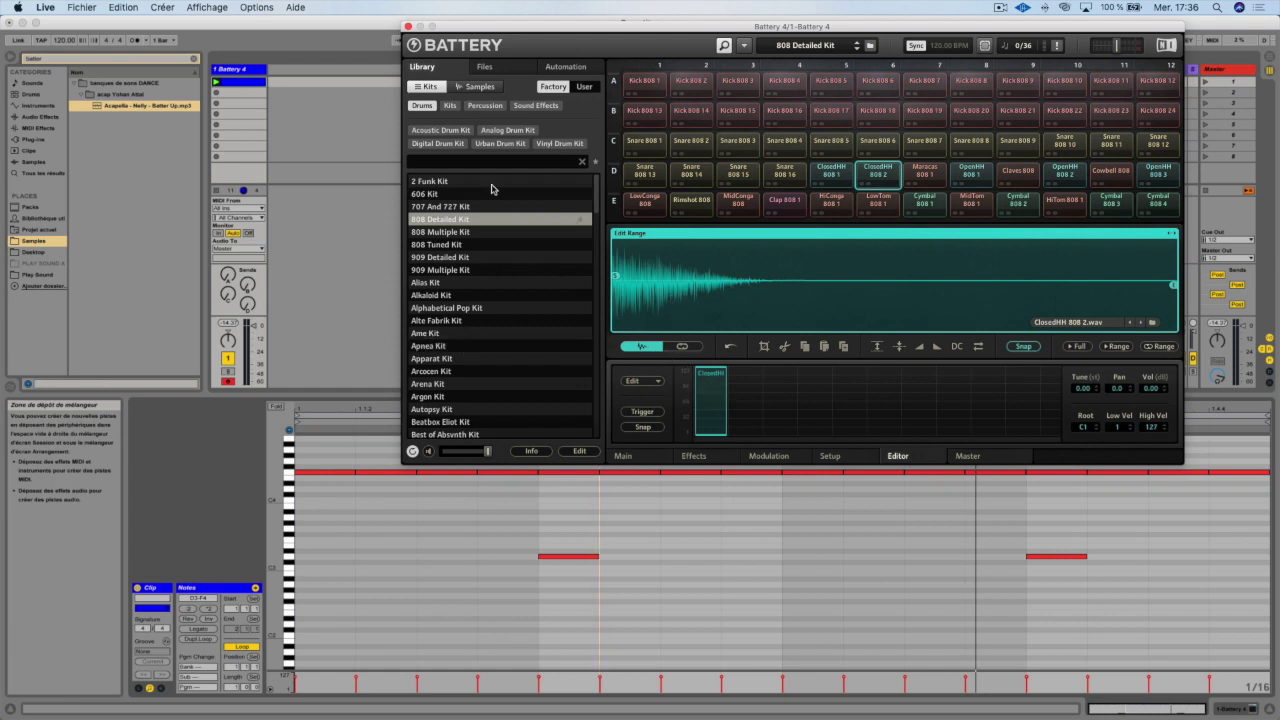
Add the Kick 707X 2 library sample as a second layer and alternate between the hi-hat and kick layers
click(475, 87)
drag(437, 348, 754, 390)
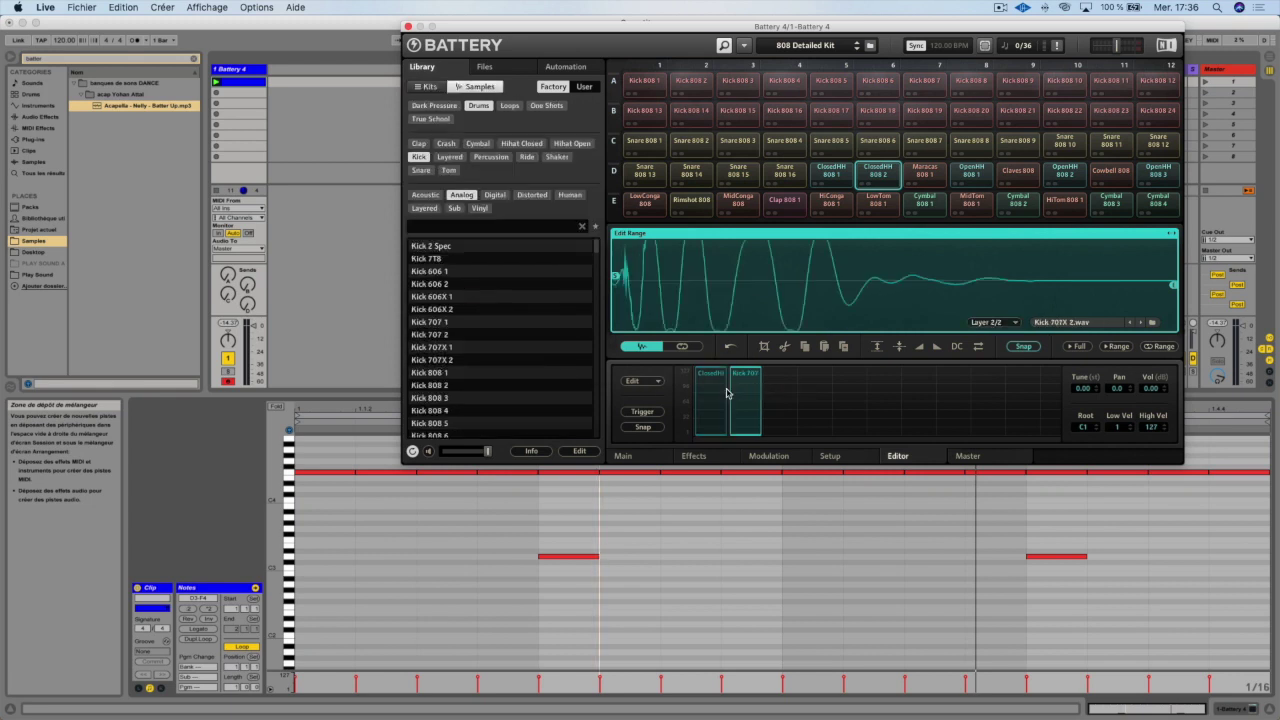
click(716, 397)
click(739, 396)
click(715, 397)
click(745, 404)
click(709, 402)
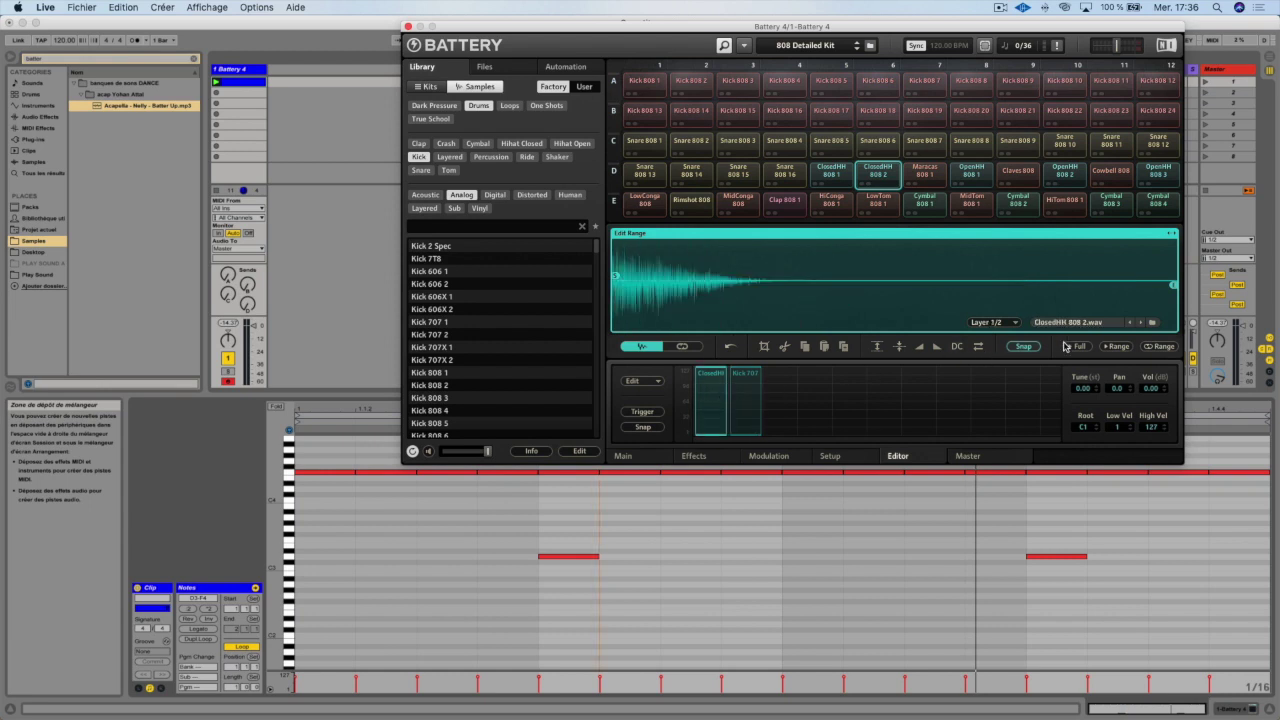
Step the cell through neighbouring library samples and return it to ClosedHH 808 2.wav
click(1141, 322)
click(1132, 323)
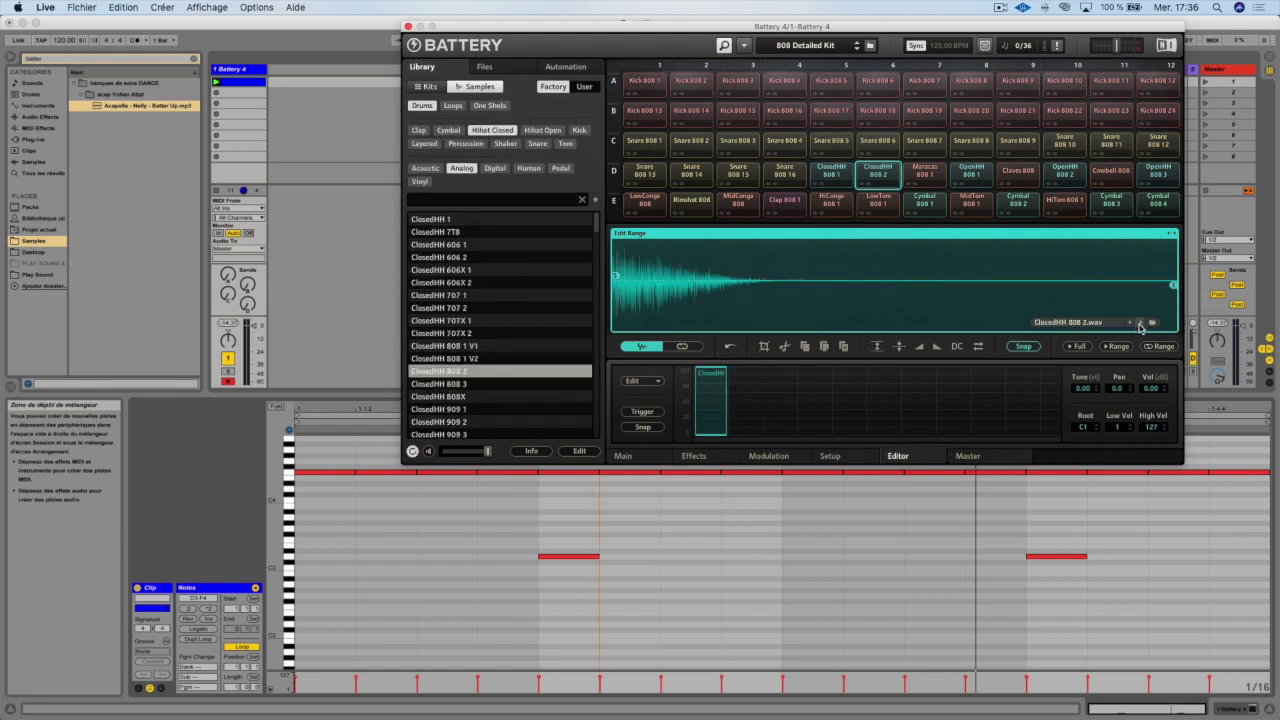
click(1131, 323)
click(1128, 323)
Shorten the Edit Range to a narrow slice of the ClosedHH 808 2 sample and move it into the decay
click(656, 350)
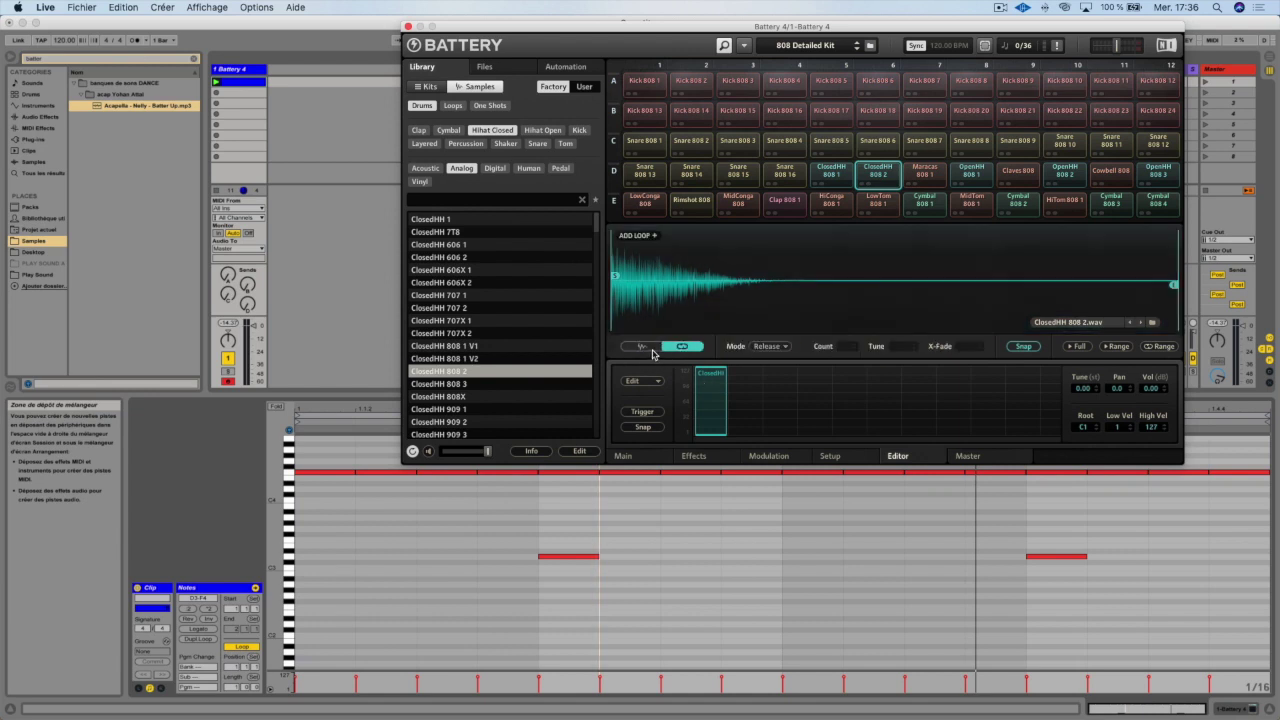
click(647, 349)
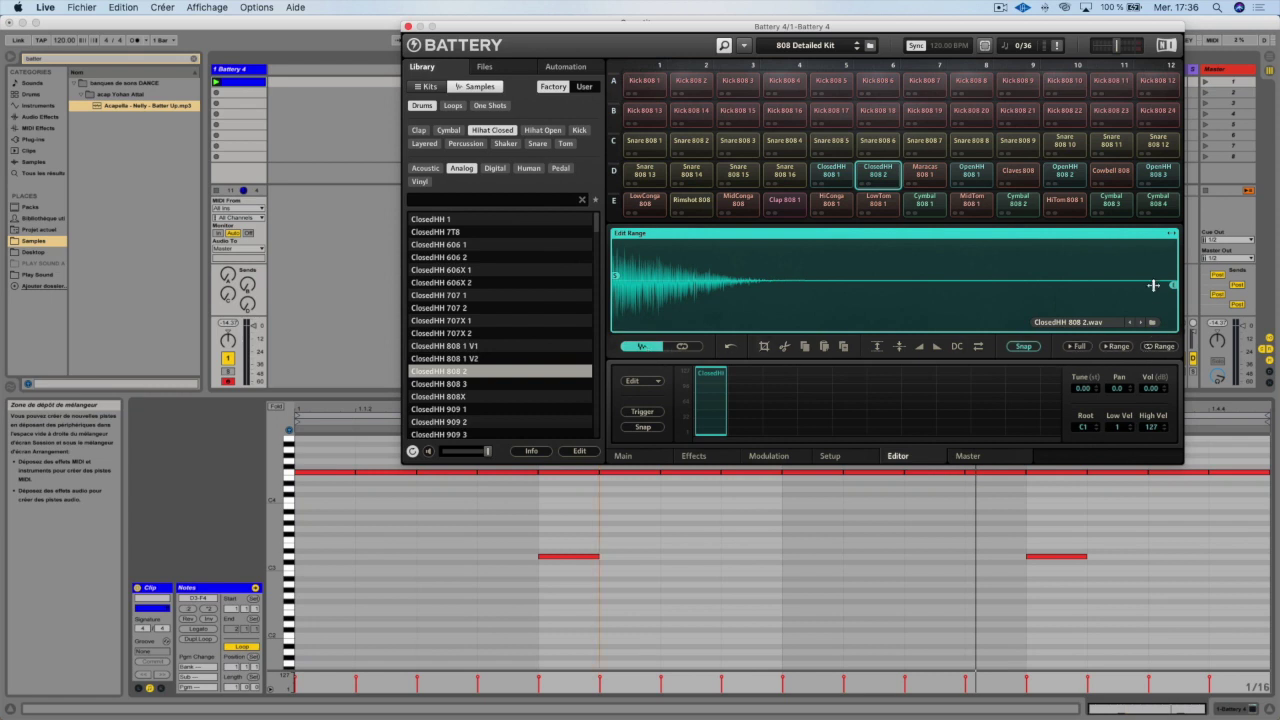
drag(1173, 248, 797, 265)
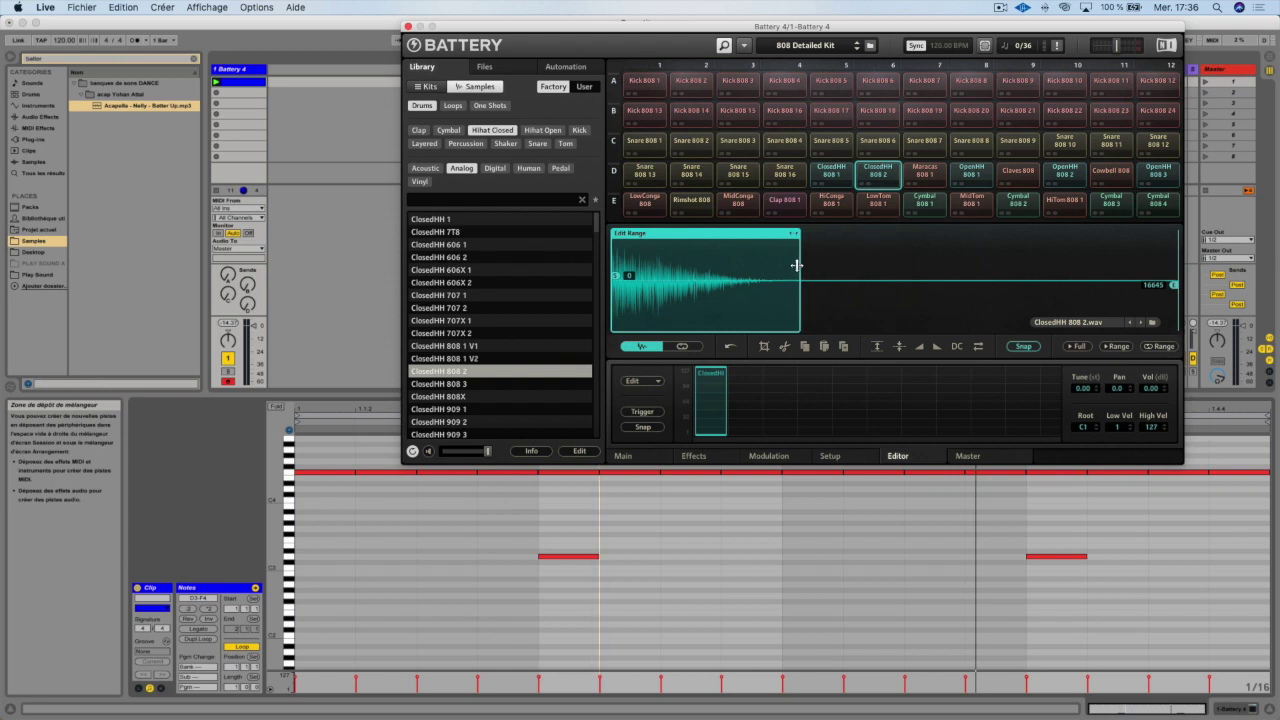
drag(748, 233, 839, 249)
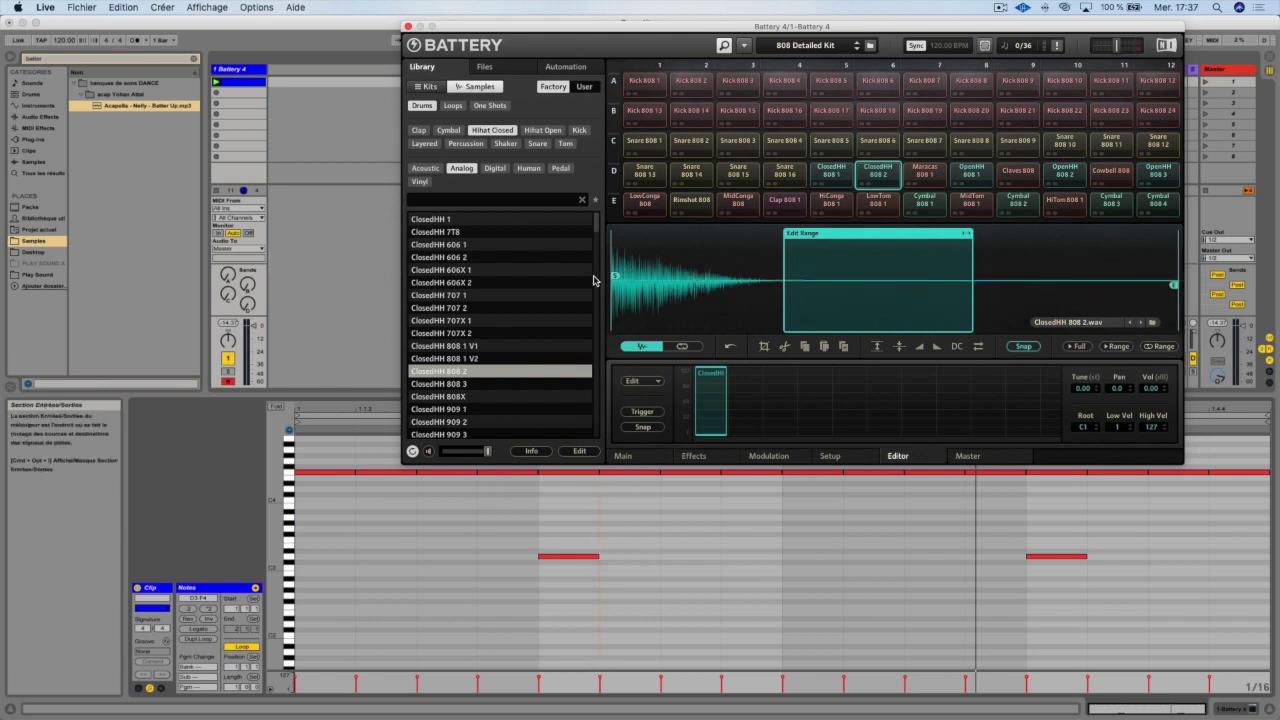
mouse_move(612, 275)
mouse_down()
mouse_move(686, 276)
mouse_move(600, 286)
mouse_up()
drag(817, 234, 617, 242)
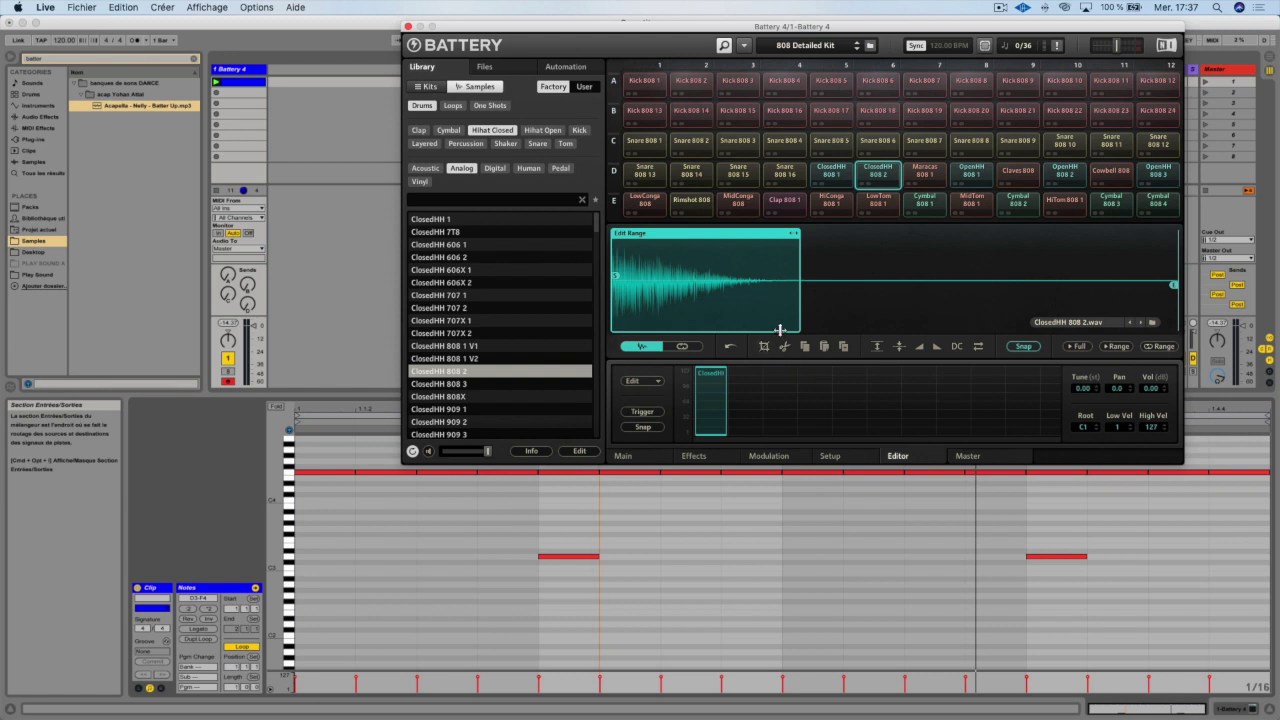
drag(799, 303, 640, 300)
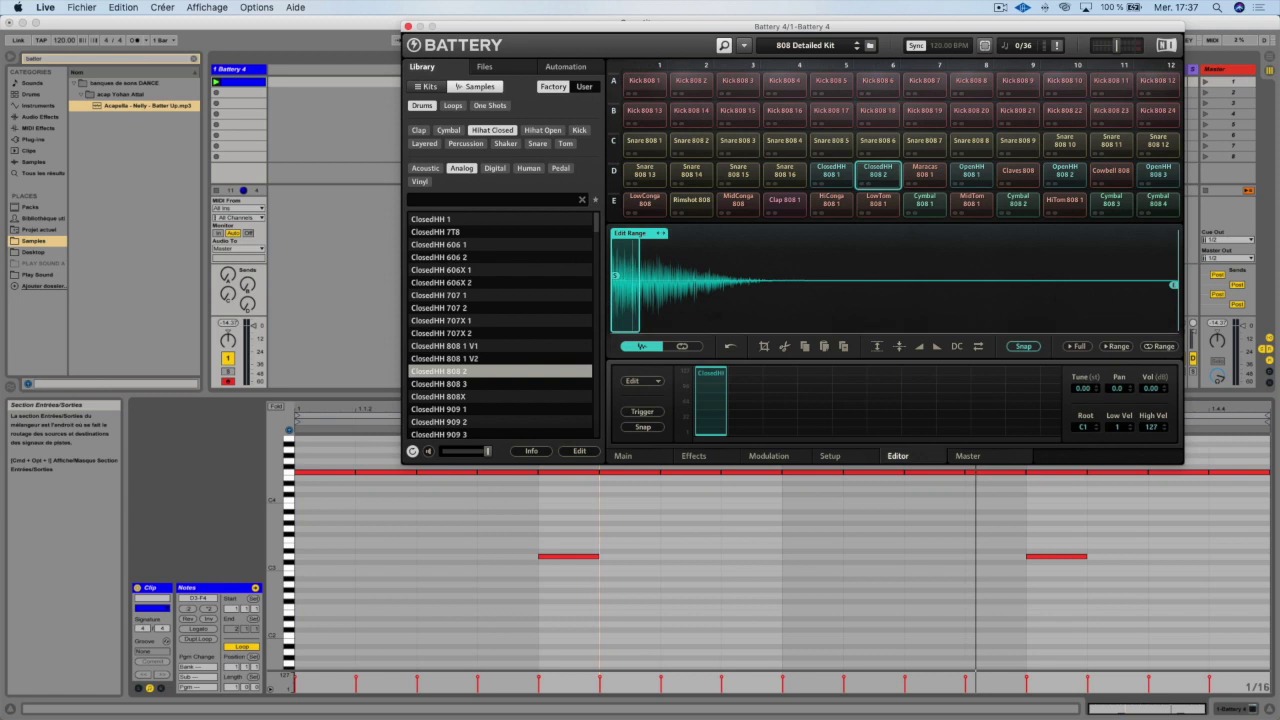
drag(640, 236, 690, 236)
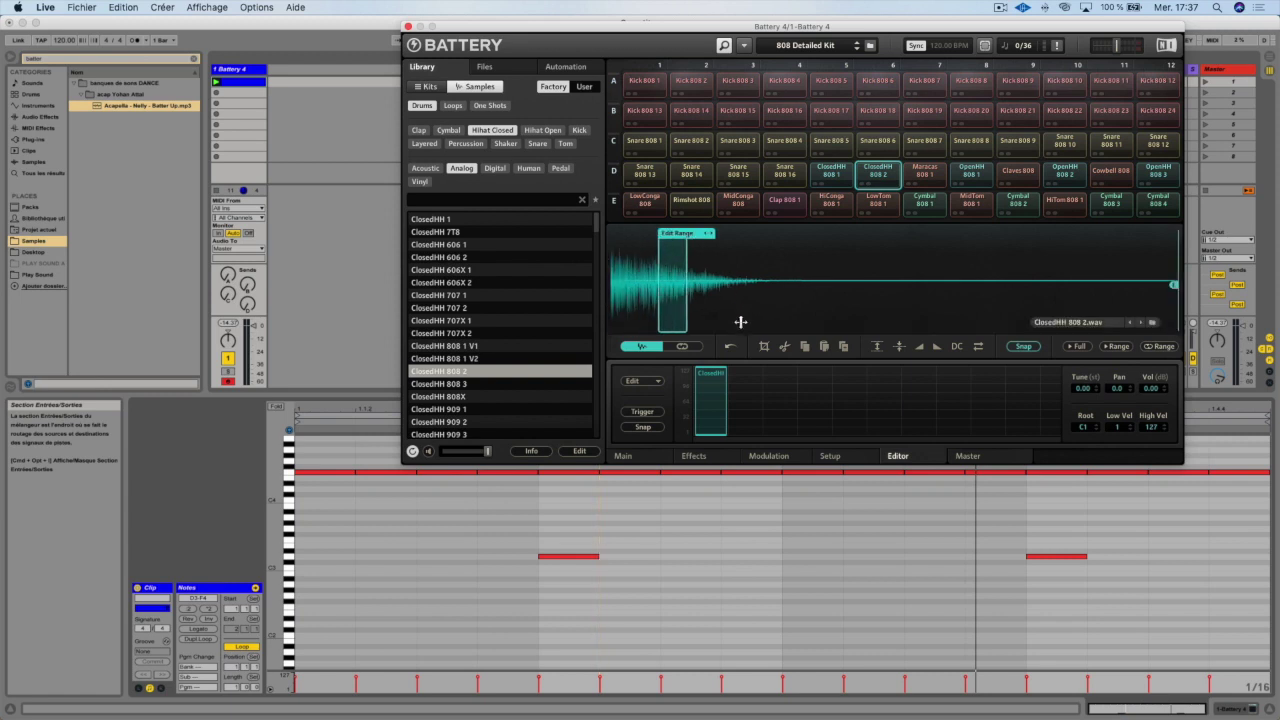
Try cropping the sample to the Edit Range slice and undo the crop
click(766, 347)
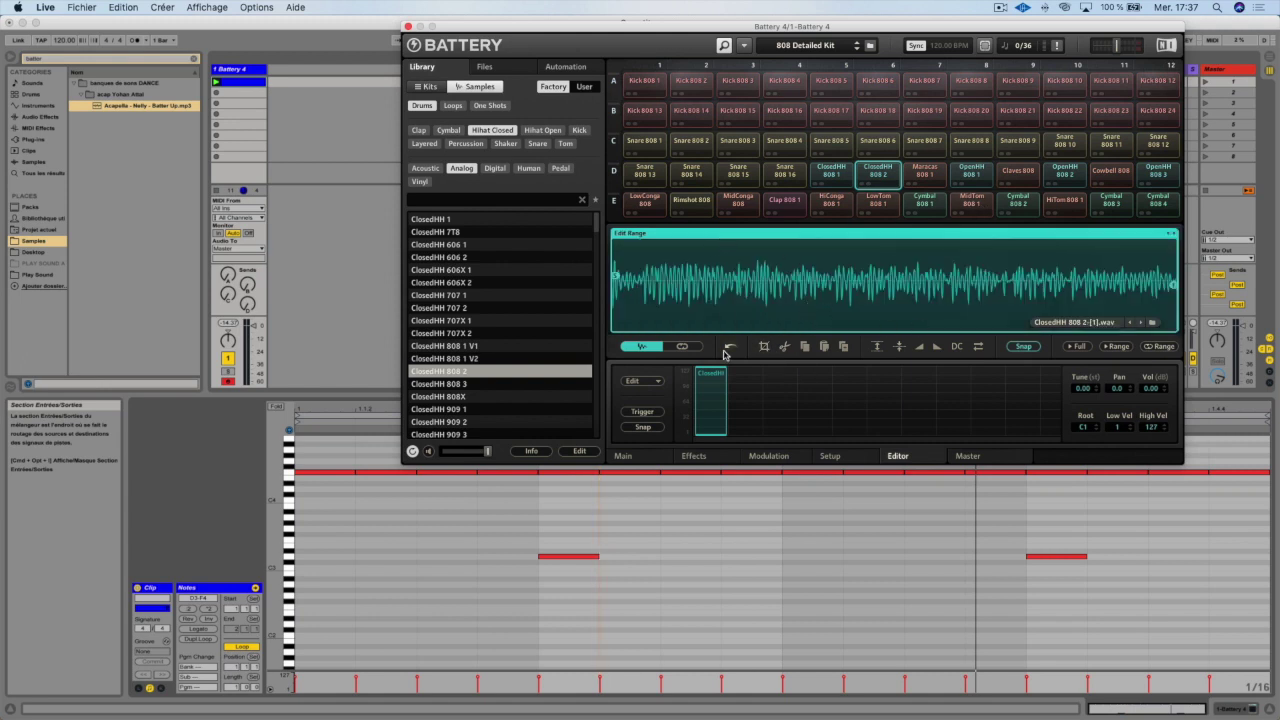
click(729, 349)
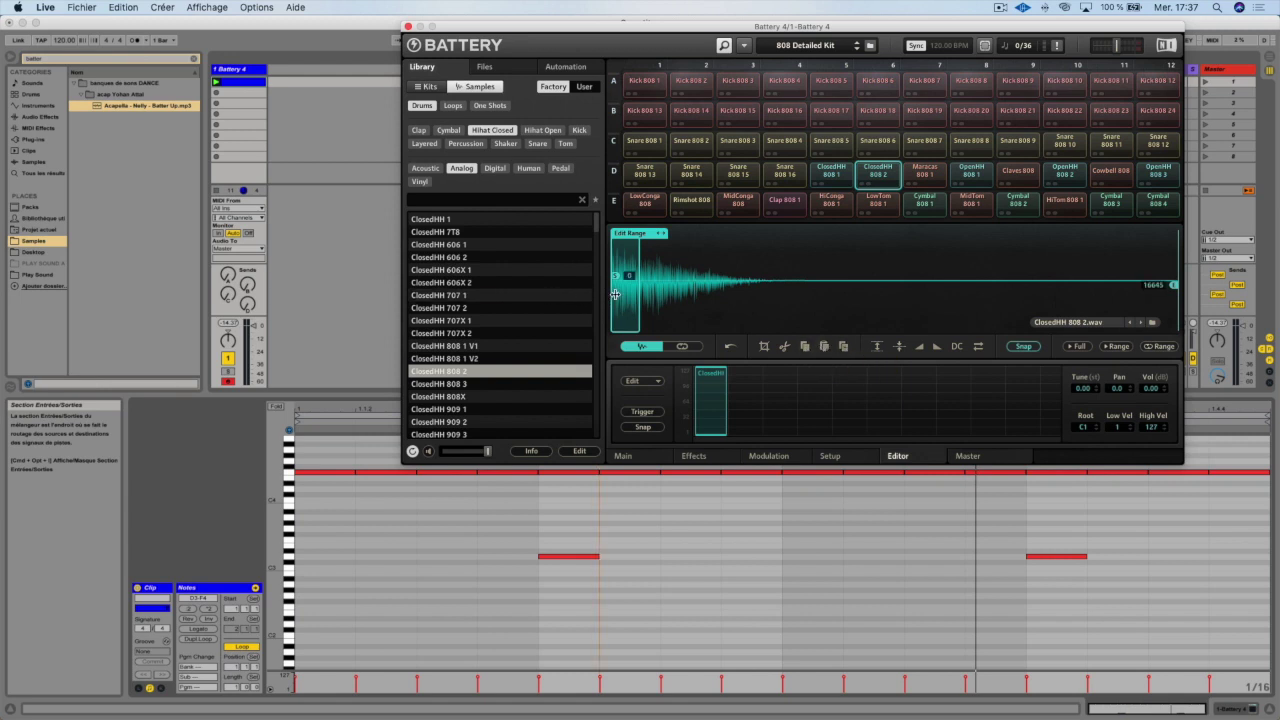
Copy a narrow slice from the hi-hat's decay and paste it over the silence just after the tail
drag(635, 234, 713, 236)
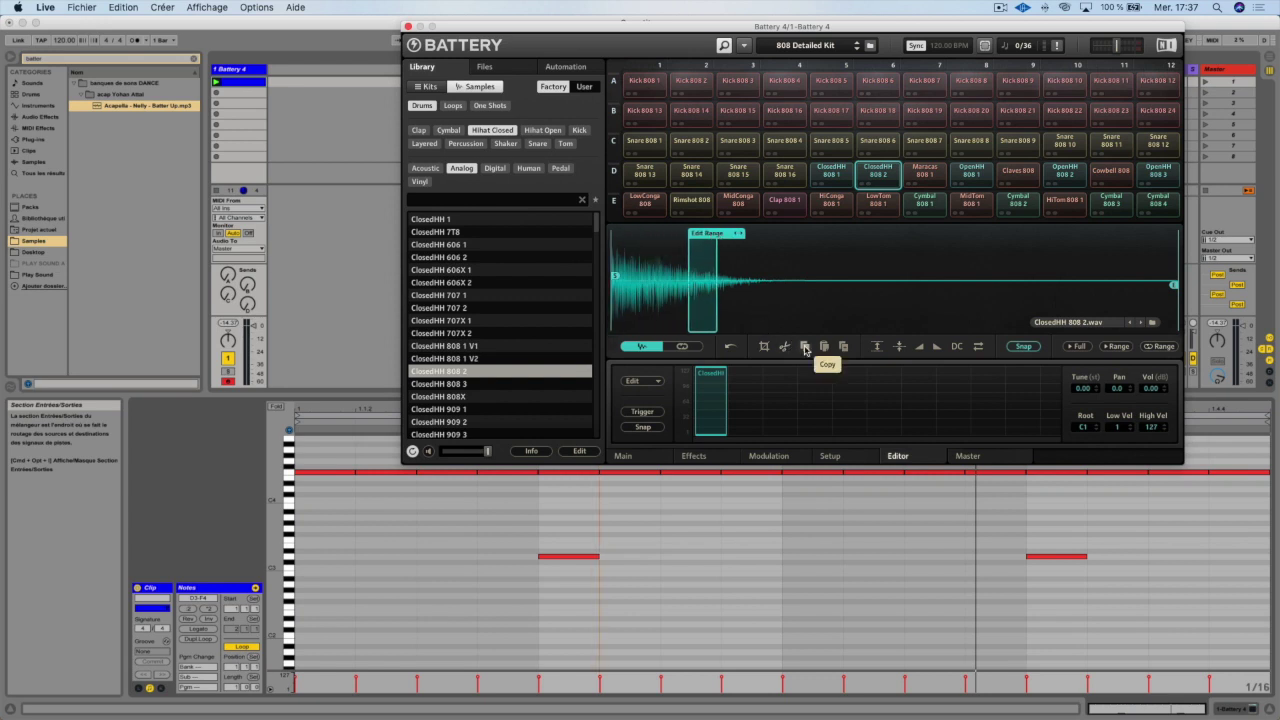
drag(707, 237, 779, 238)
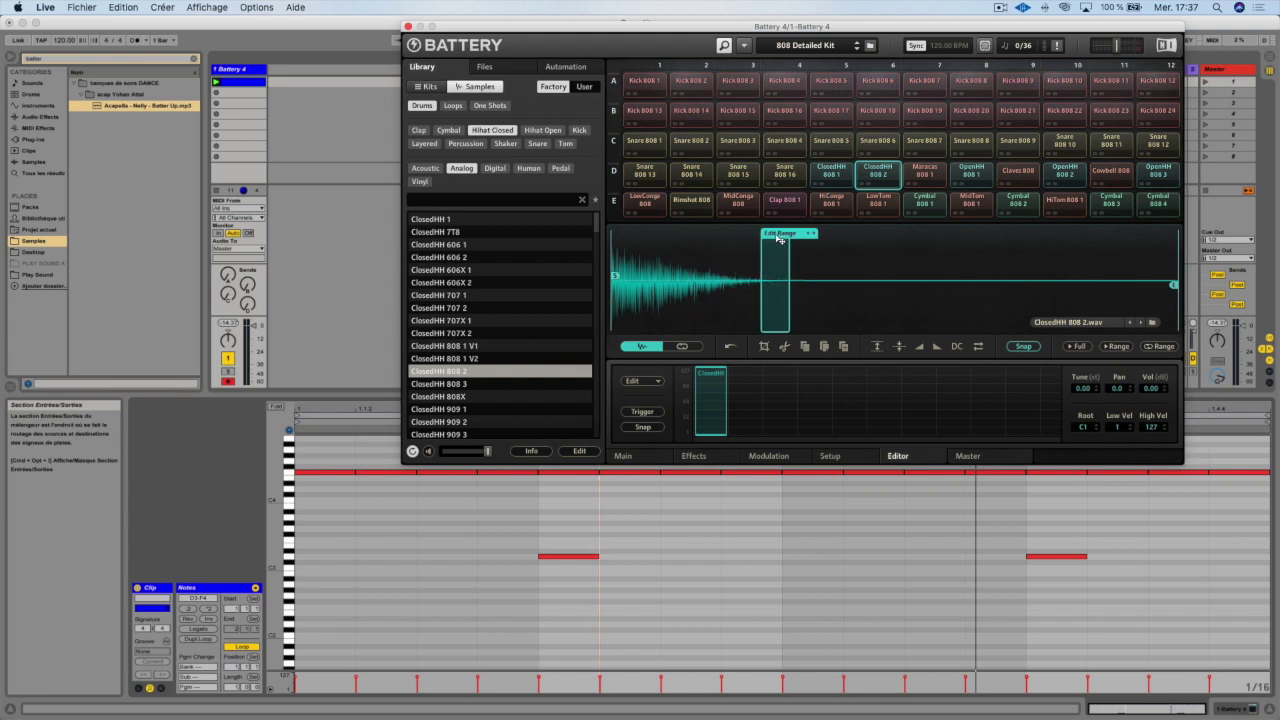
click(825, 347)
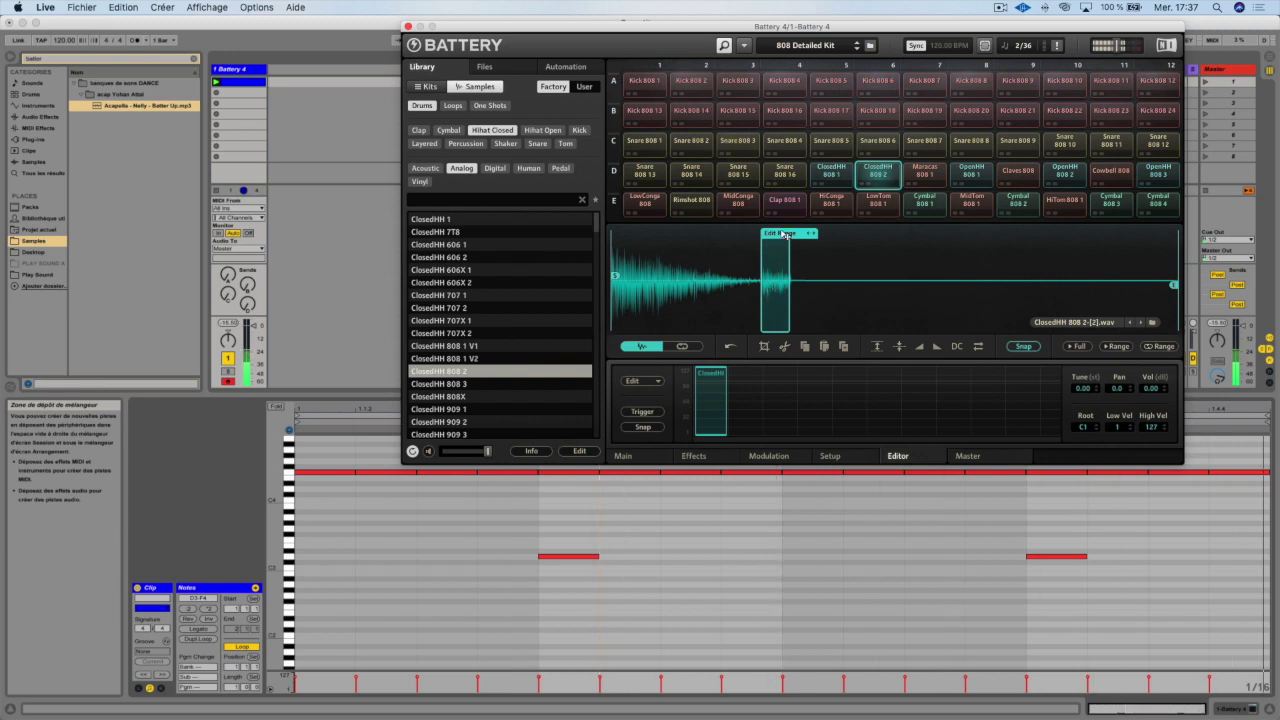
Move the Edit Range onto the tail just before the pasted slice and normalize that section
drag(772, 290, 738, 238)
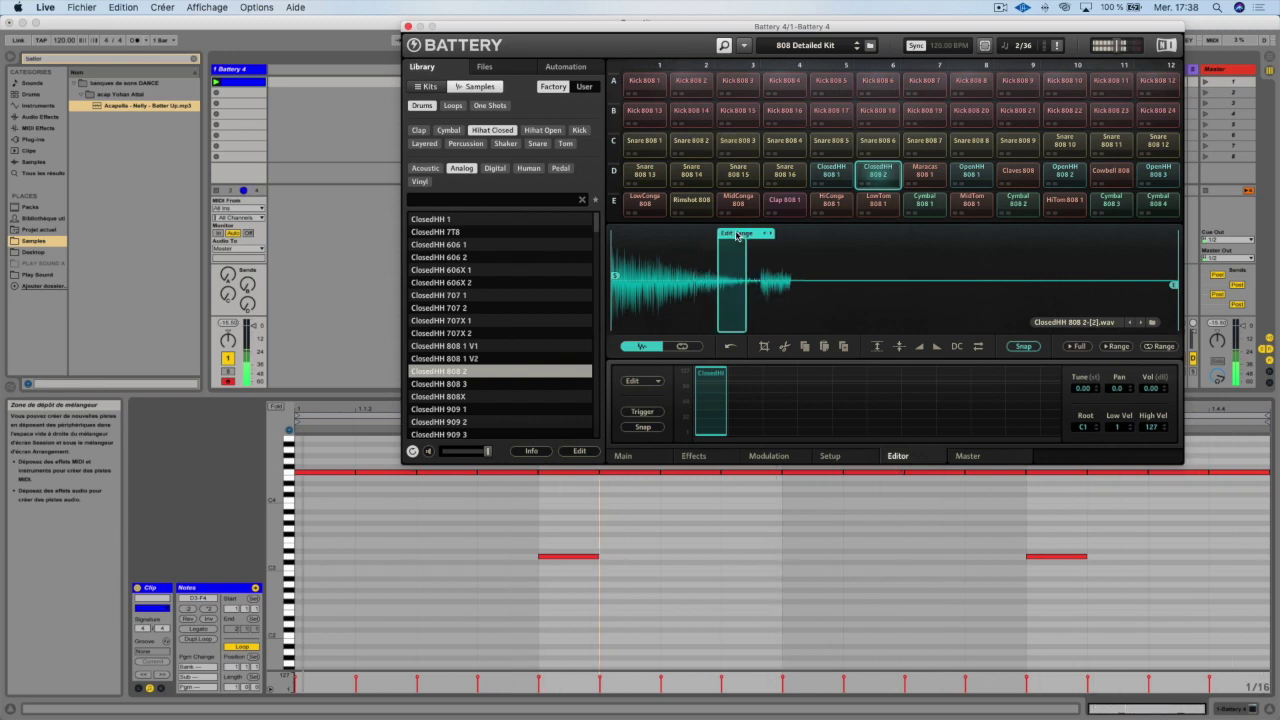
click(877, 347)
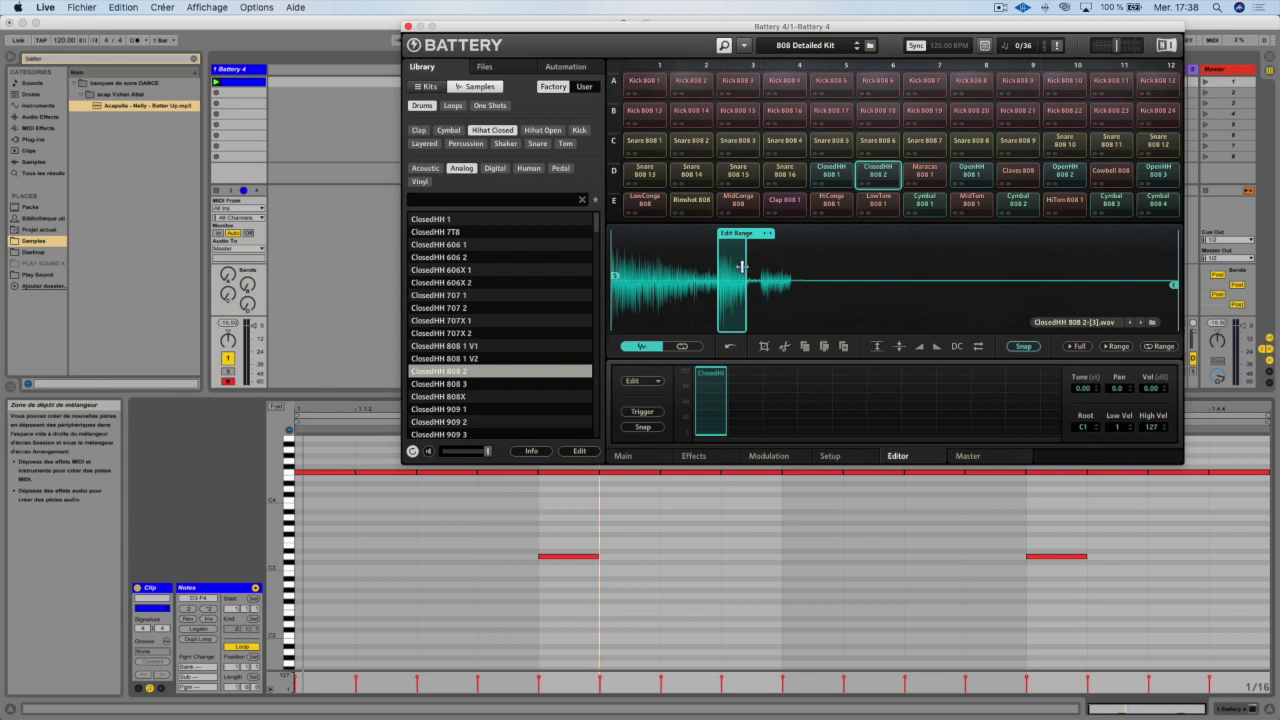
Try silencing the normalized section and fading in the pasted slice of ClosedHH 808 2, and undo the edits
click(901, 347)
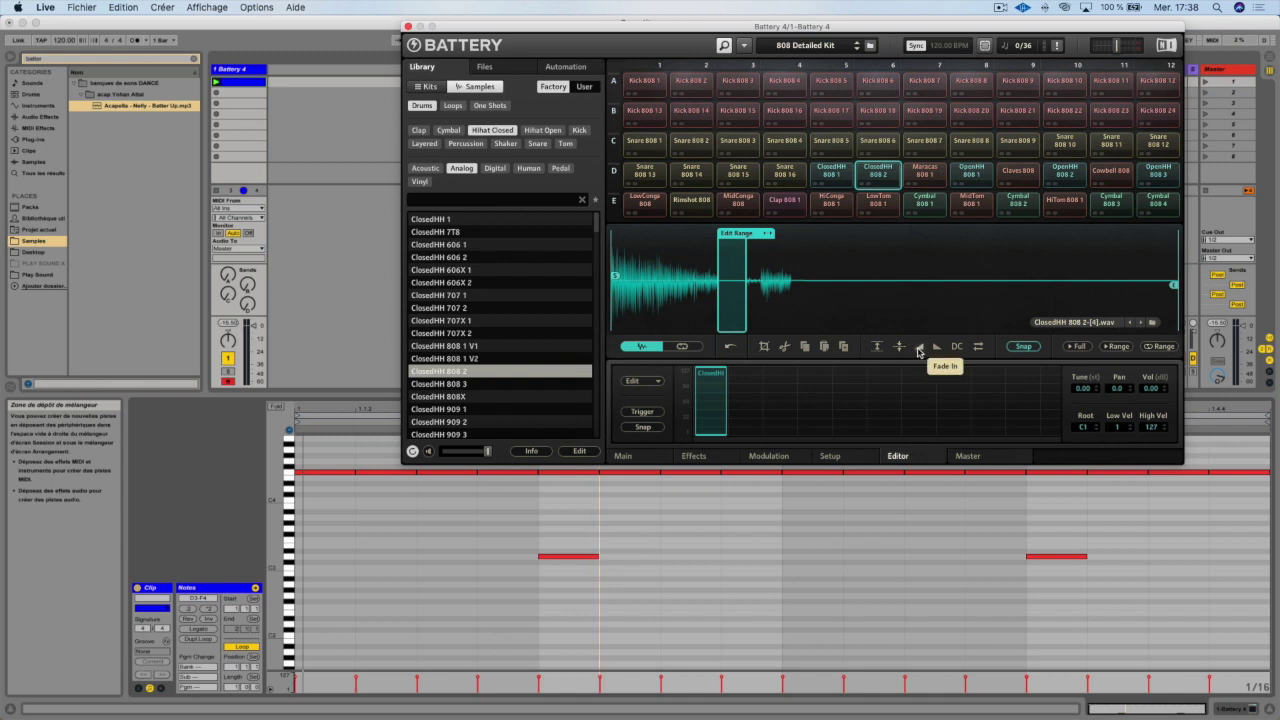
drag(740, 237, 782, 237)
click(921, 349)
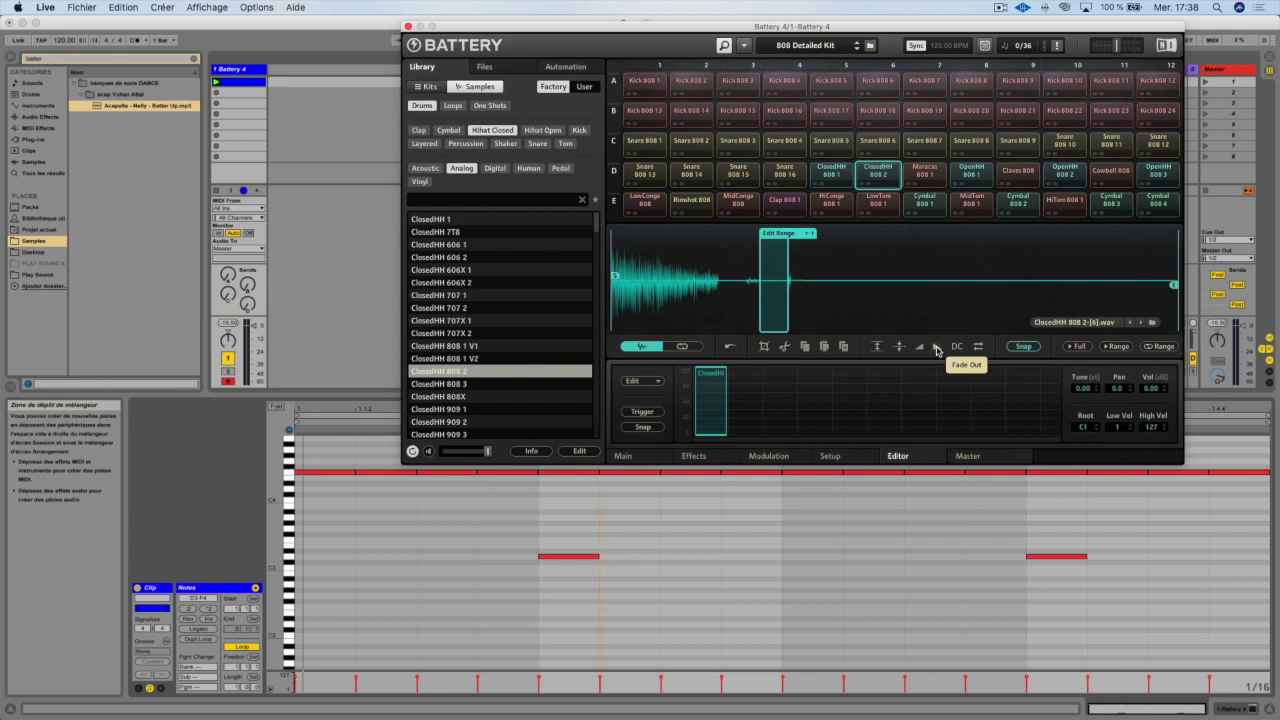
click(730, 347)
click(730, 347)
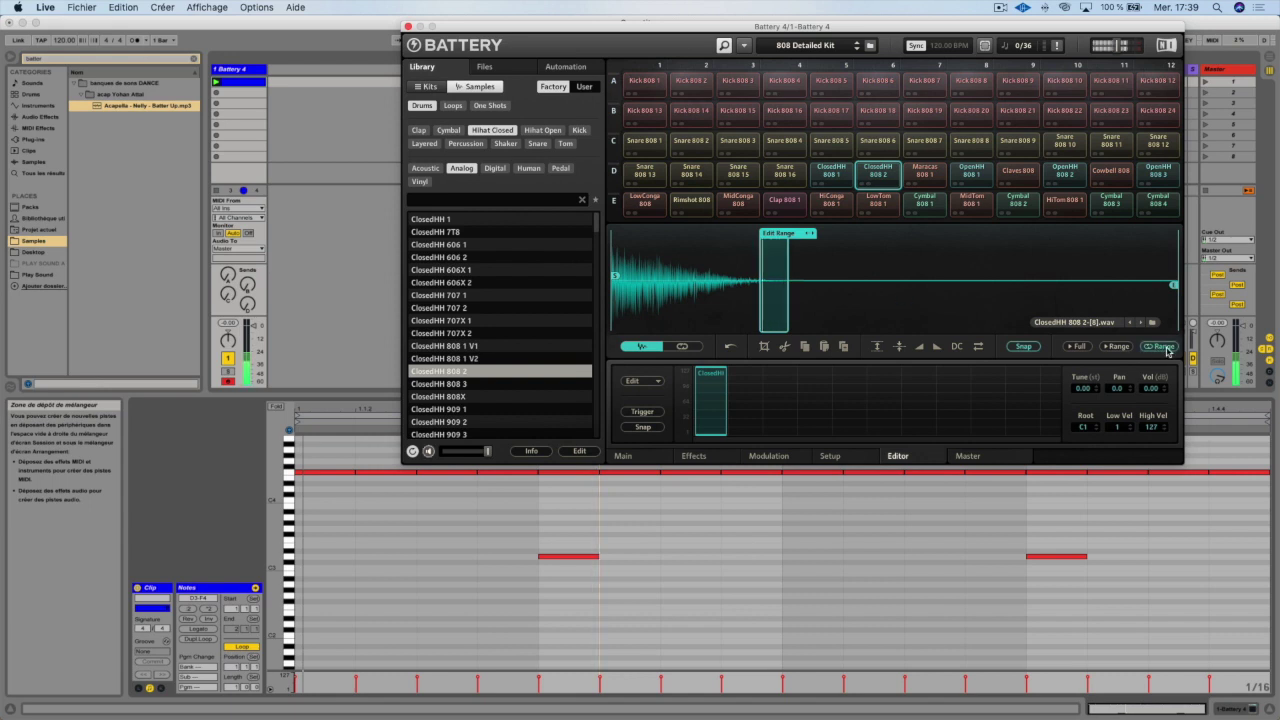
Audition the hi-hat's attack with looped Edit Range playback, stop it, and move the range onto the tail
drag(792, 234, 632, 239)
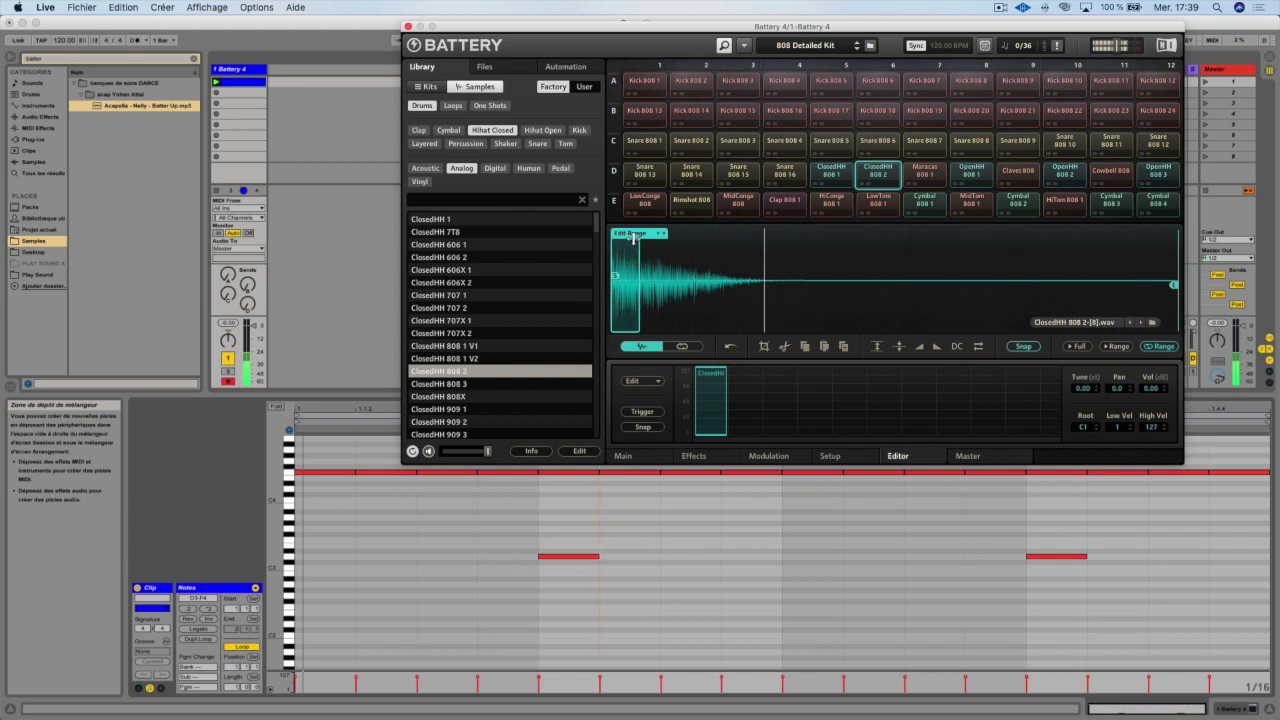
click(1158, 346)
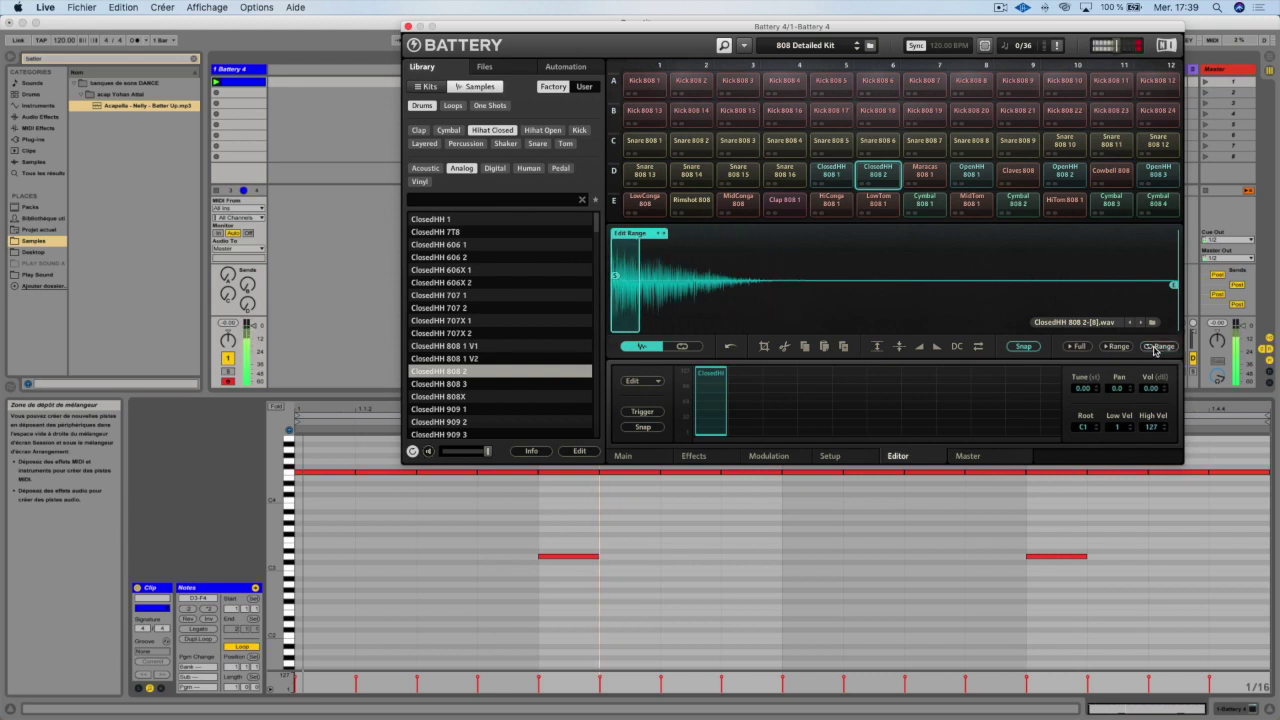
drag(637, 238, 770, 244)
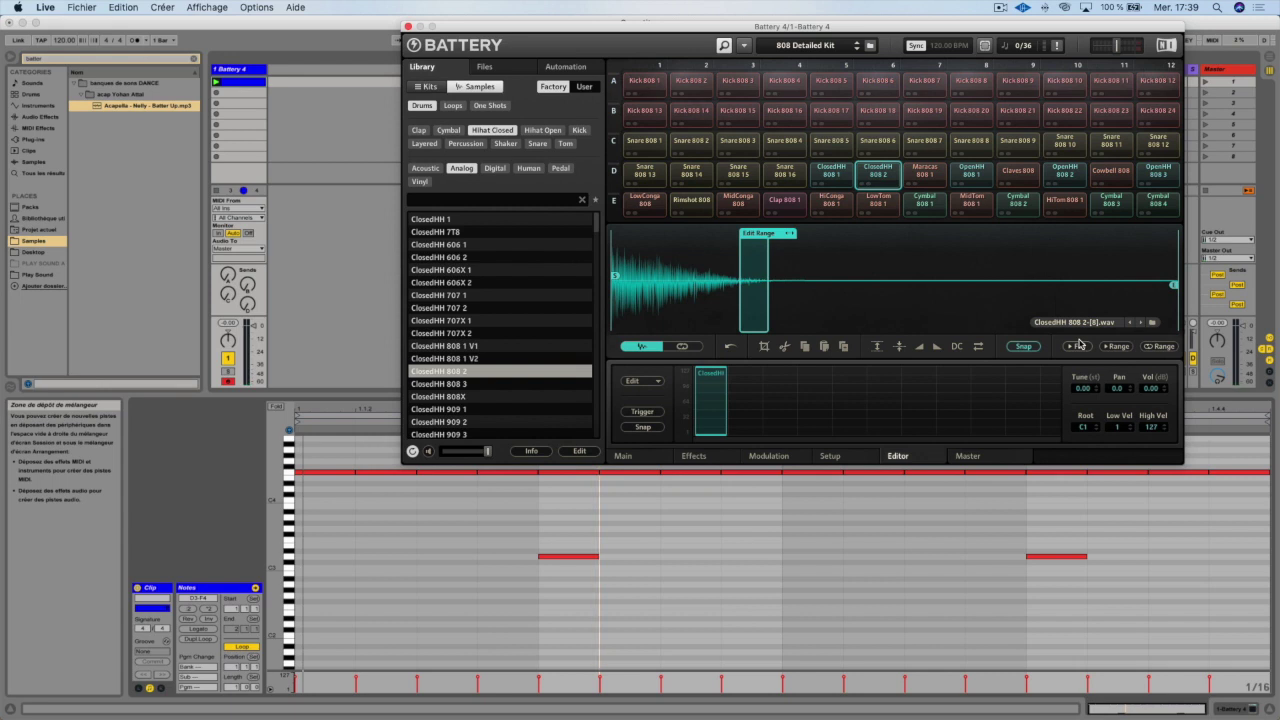
Switch on Trigger and Snap for the layers and extend the Edit Range over the whole sample
click(640, 382)
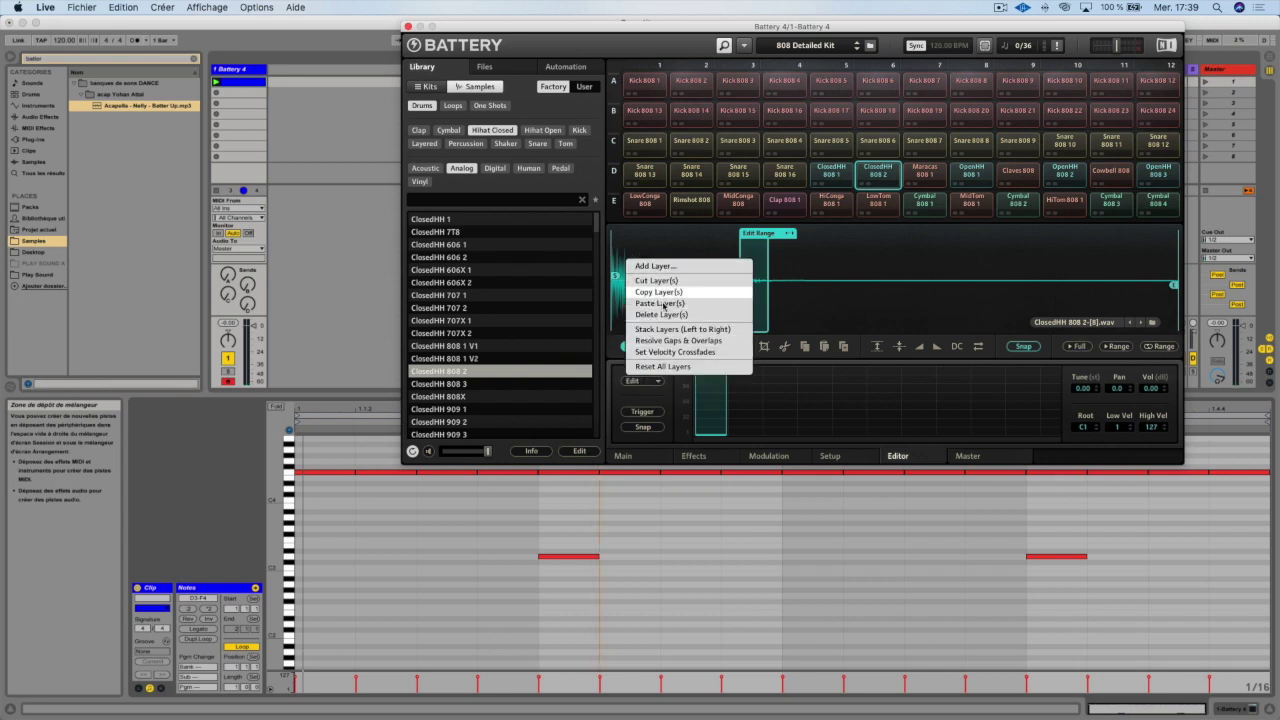
click(673, 408)
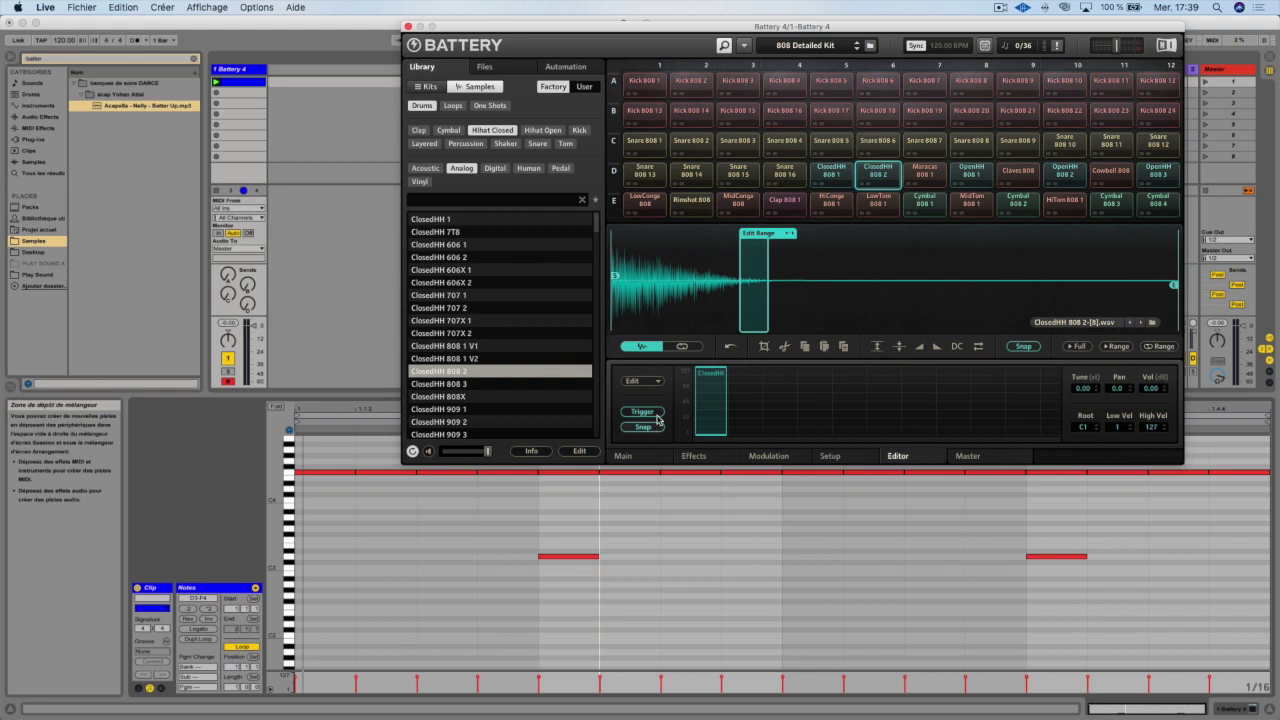
drag(768, 235, 745, 237)
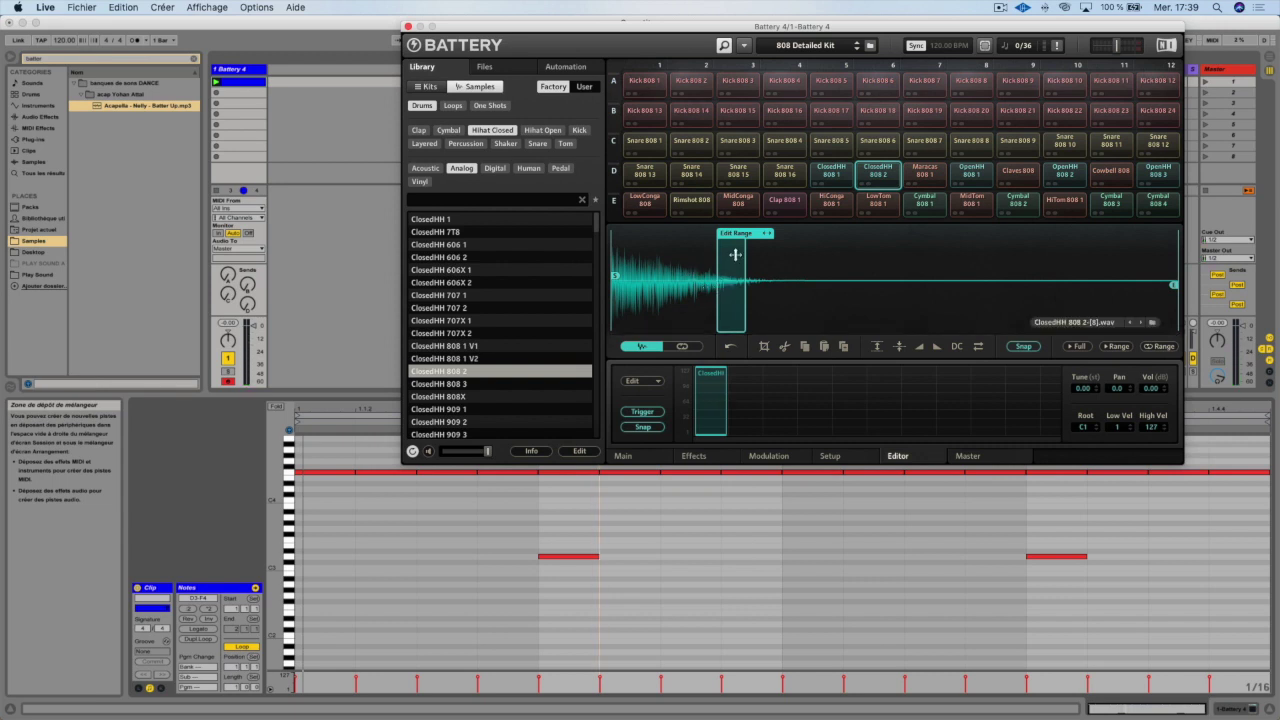
drag(748, 242, 672, 245)
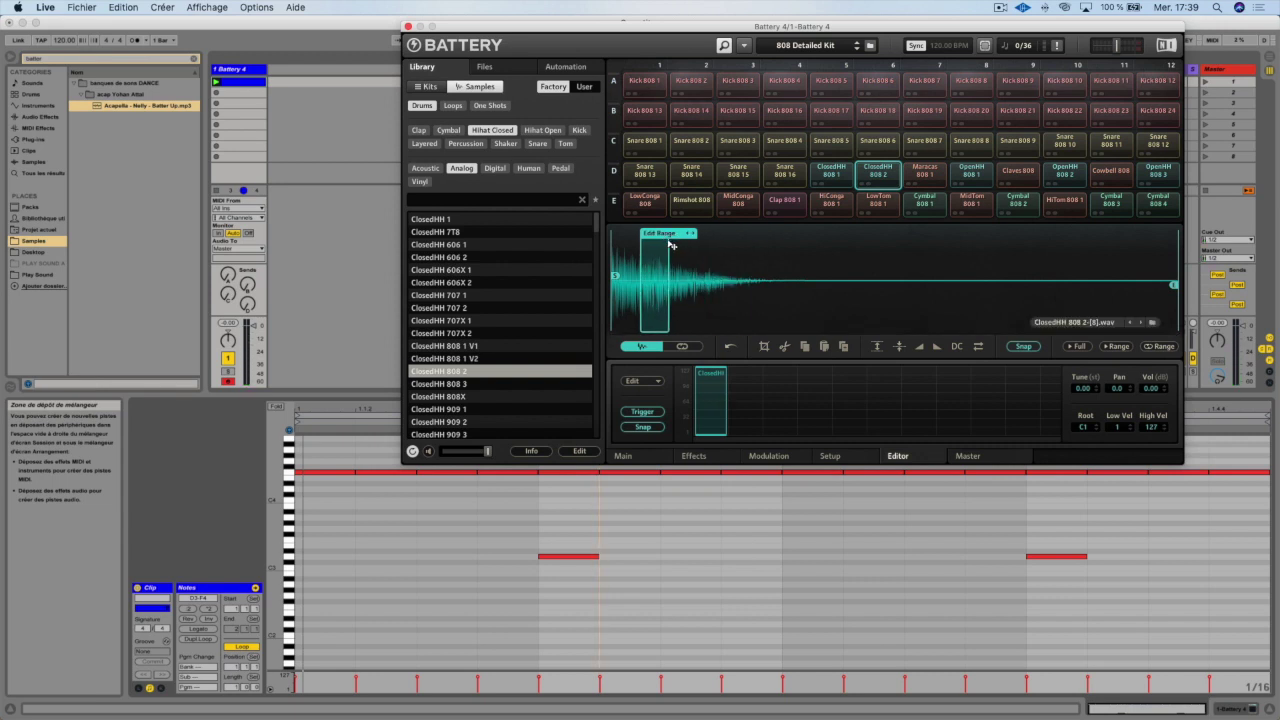
double_click(693, 234)
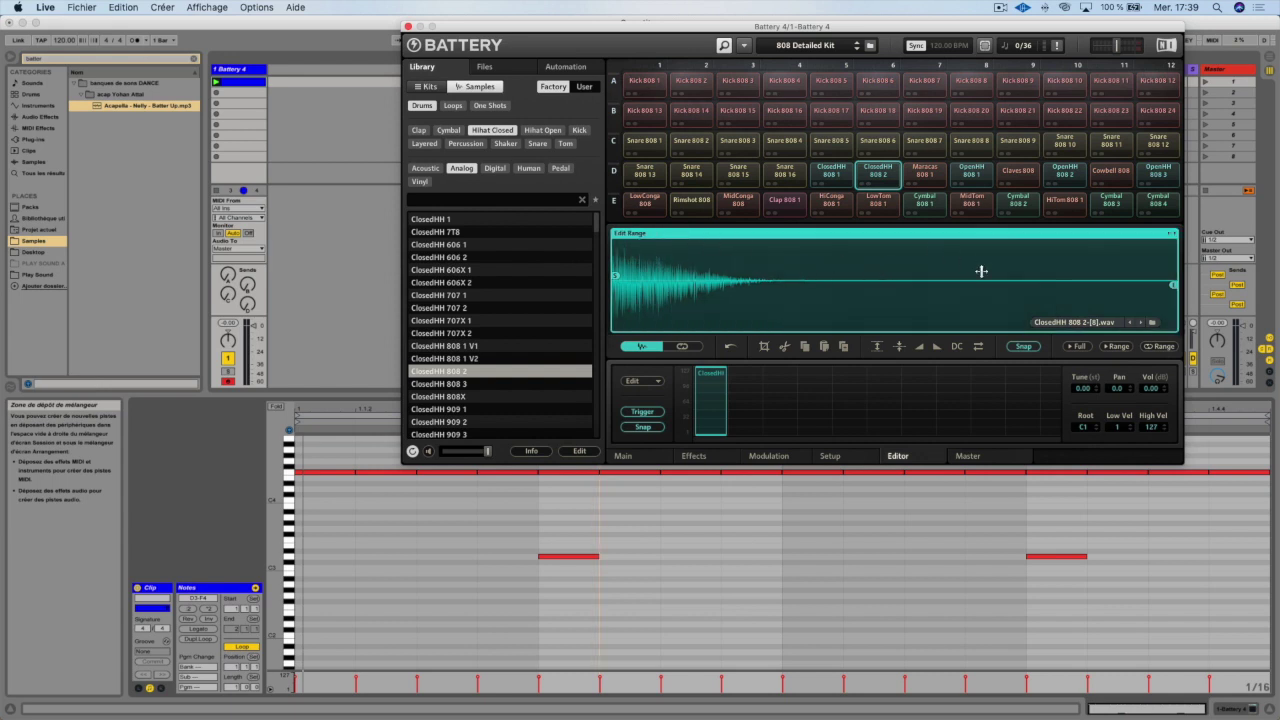
Switch the waveform display to loop editing and set the loop mode to Loop until End of Envelope
click(683, 346)
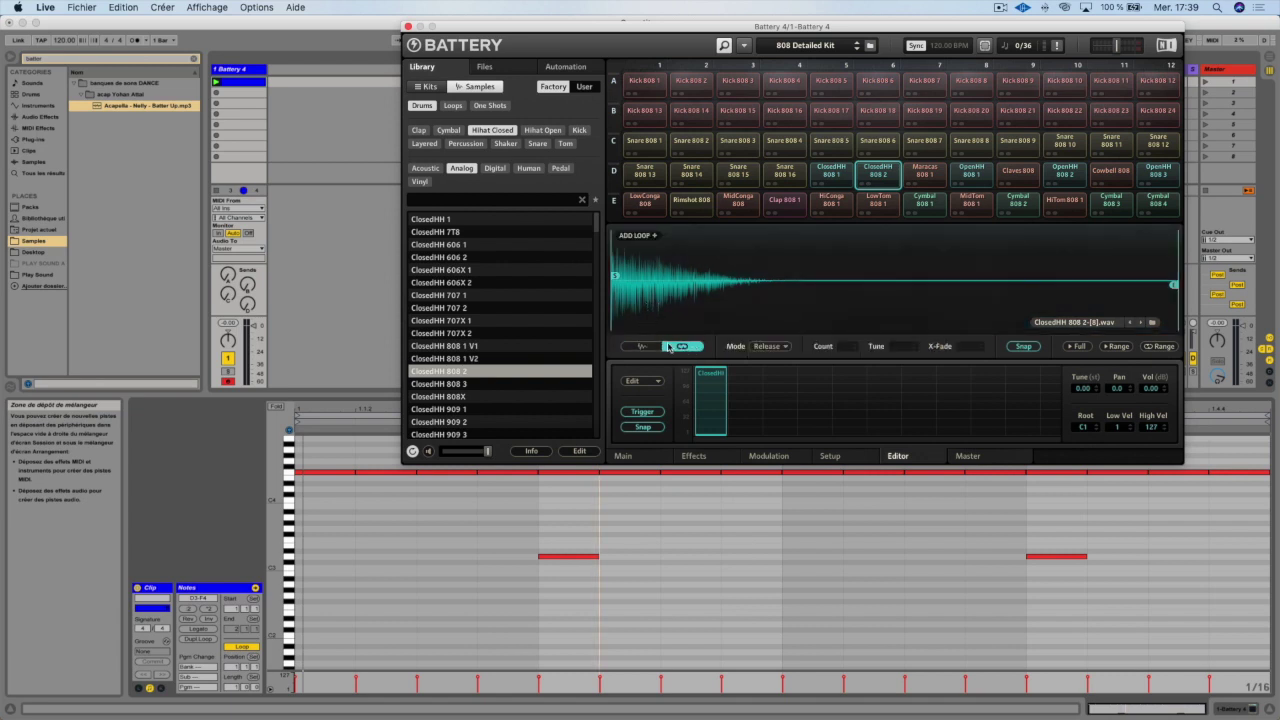
key(space)
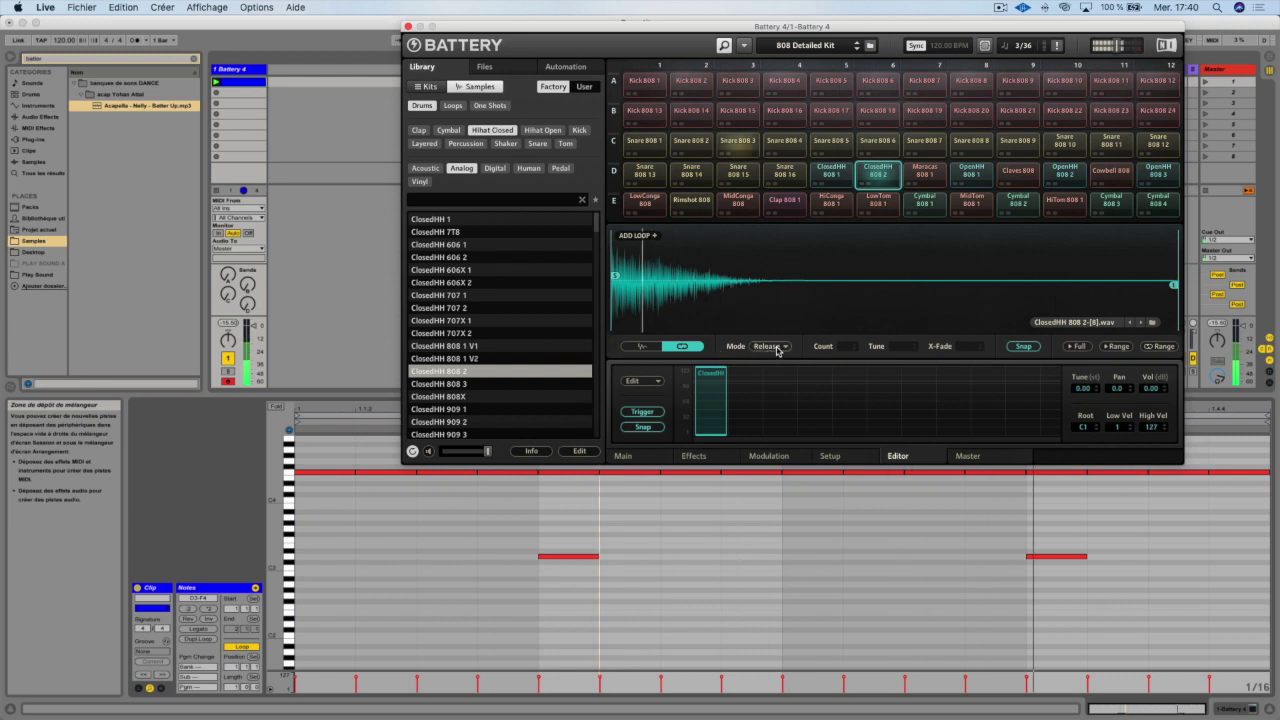
click(770, 346)
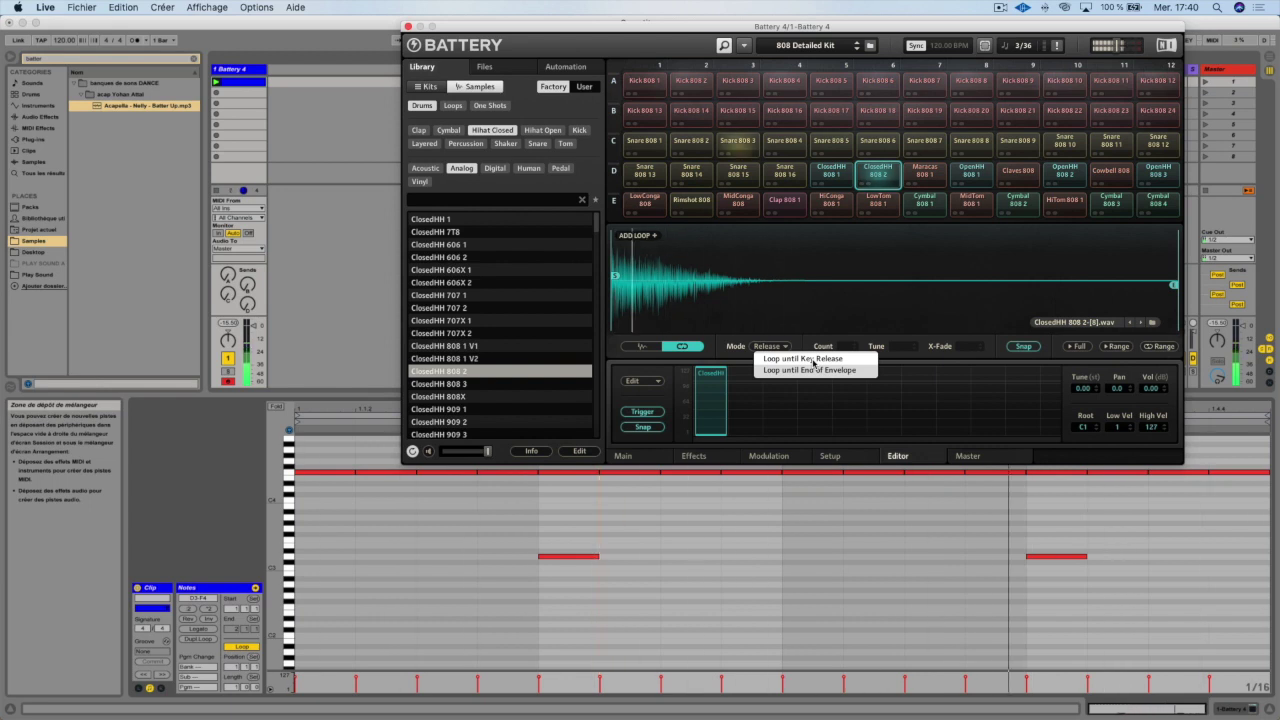
click(766, 360)
click(768, 348)
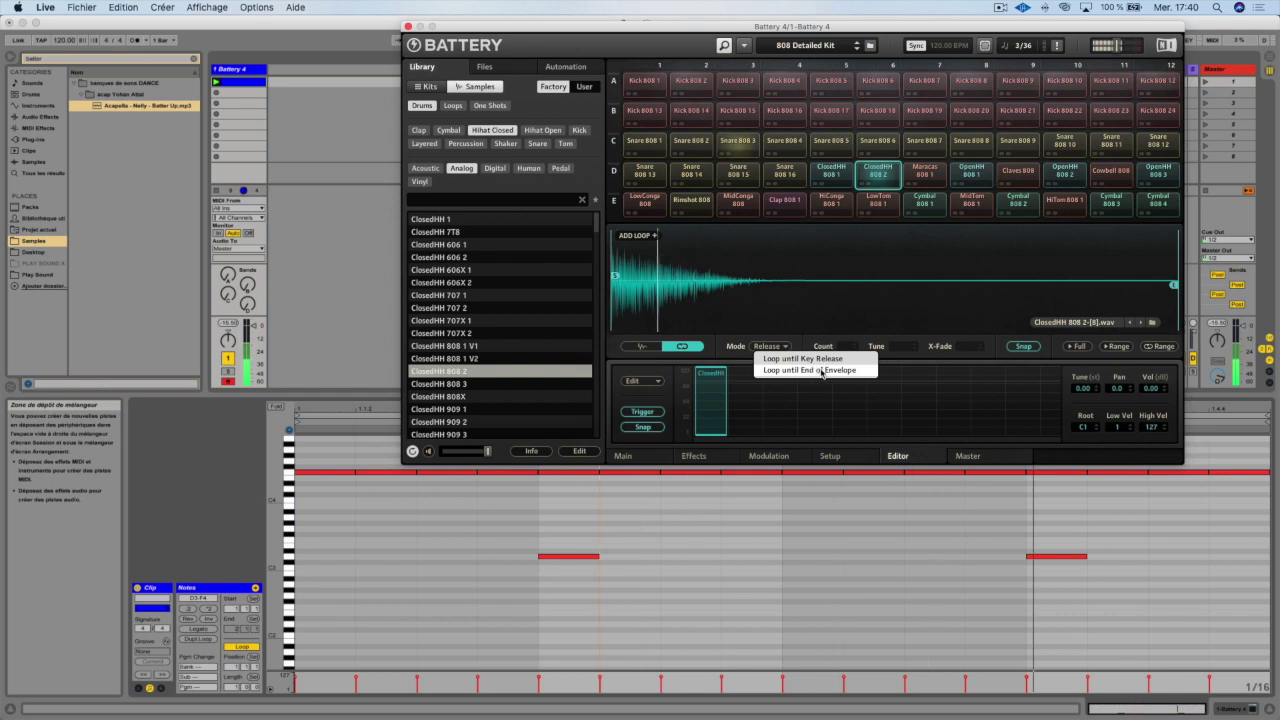
click(811, 370)
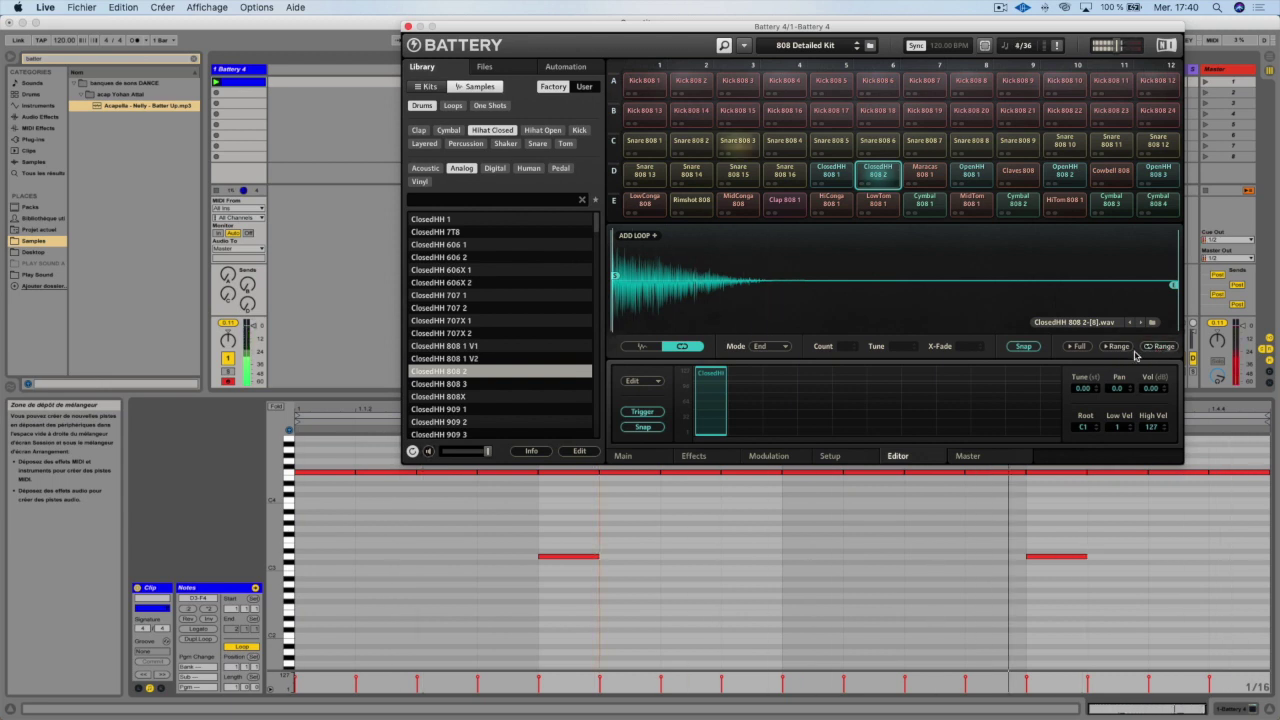
Set the ClosedHH 808 2 layer's Pan to 1.0 and add another closed hi-hat sample as a second layer beside it
mouse_move(1082, 388)
mouse_down()
mouse_move(1082, 420)
mouse_move(1082, 400)
mouse_up()
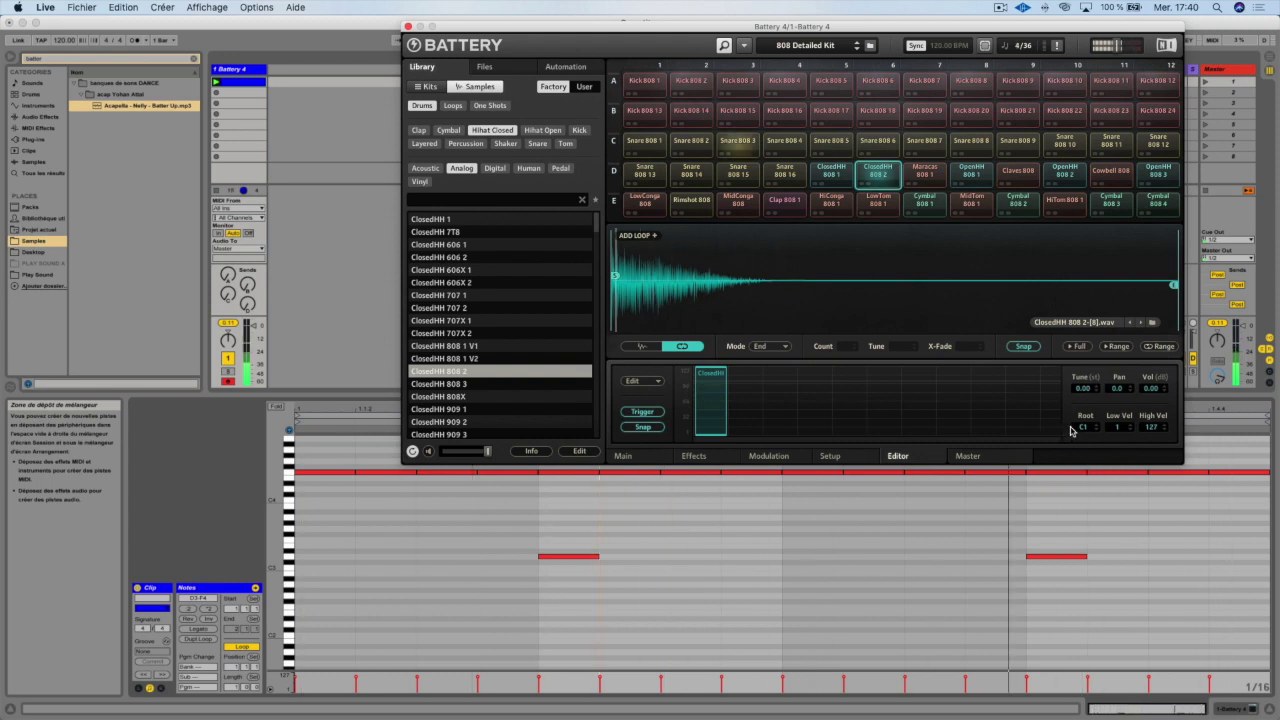
mouse_move(1117, 388)
mouse_down()
mouse_move(1117, 370)
mouse_move(1117, 384)
mouse_up()
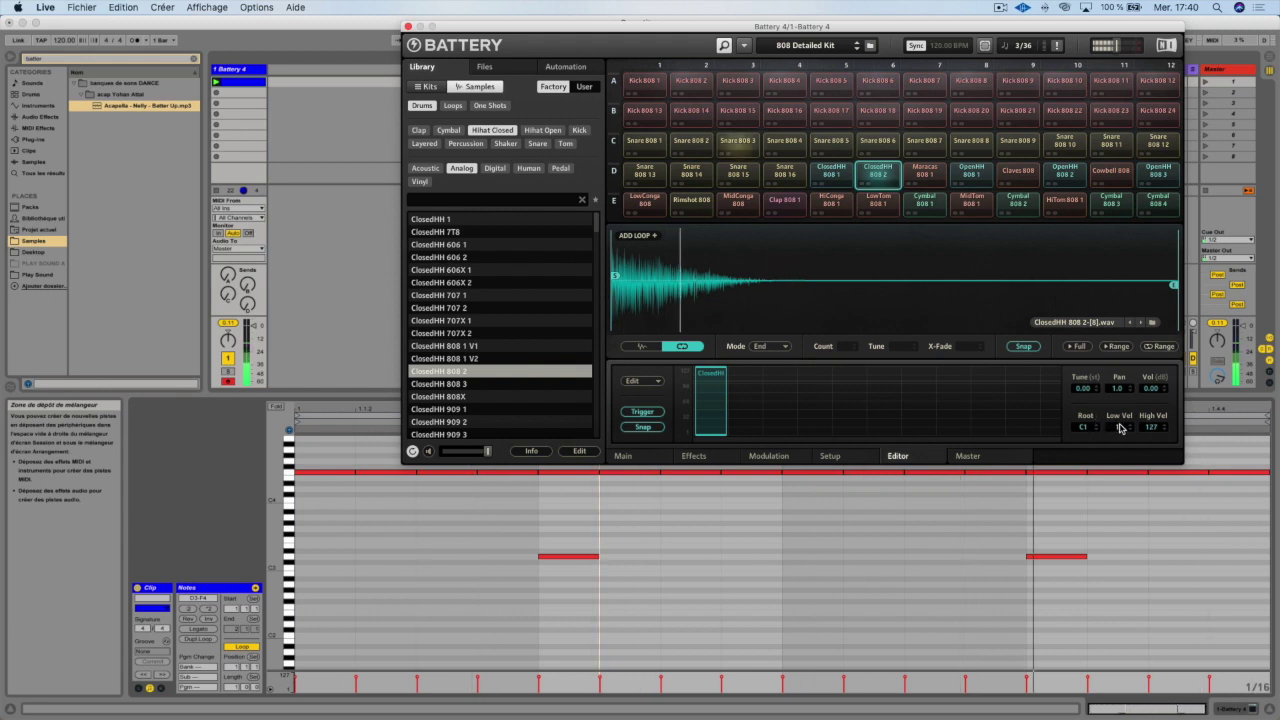
click(668, 347)
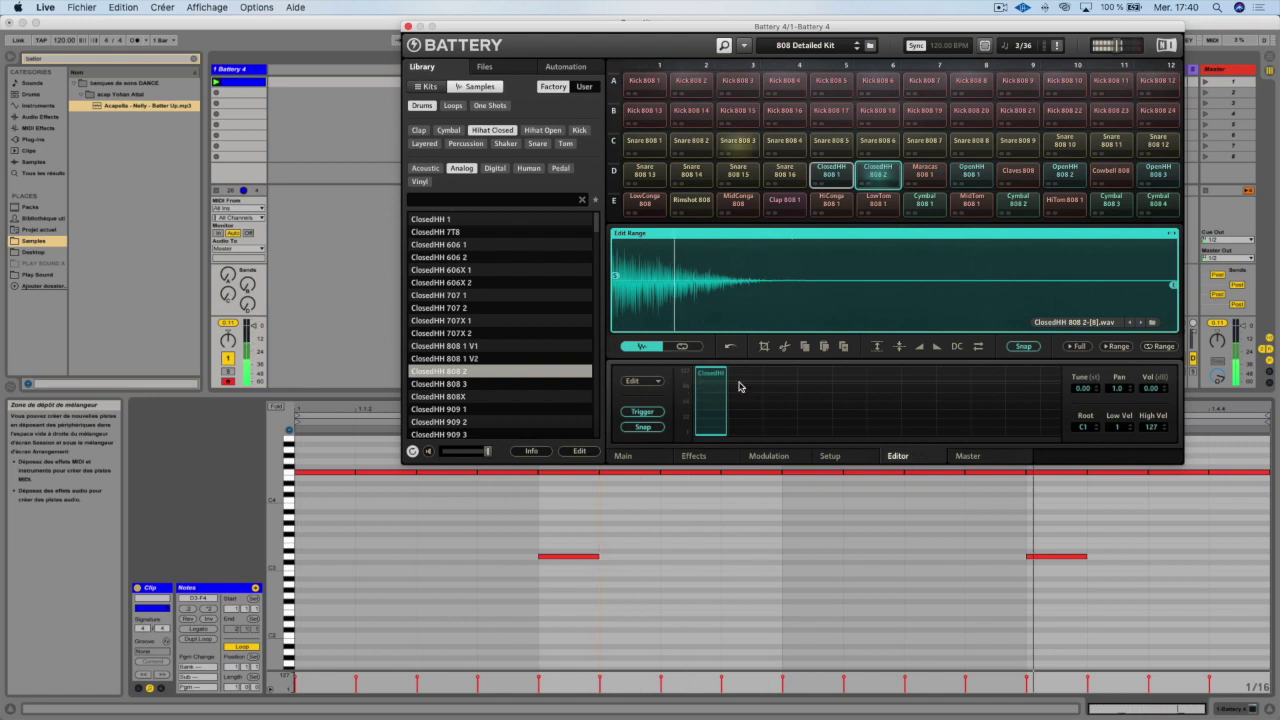
drag(422, 338, 741, 400)
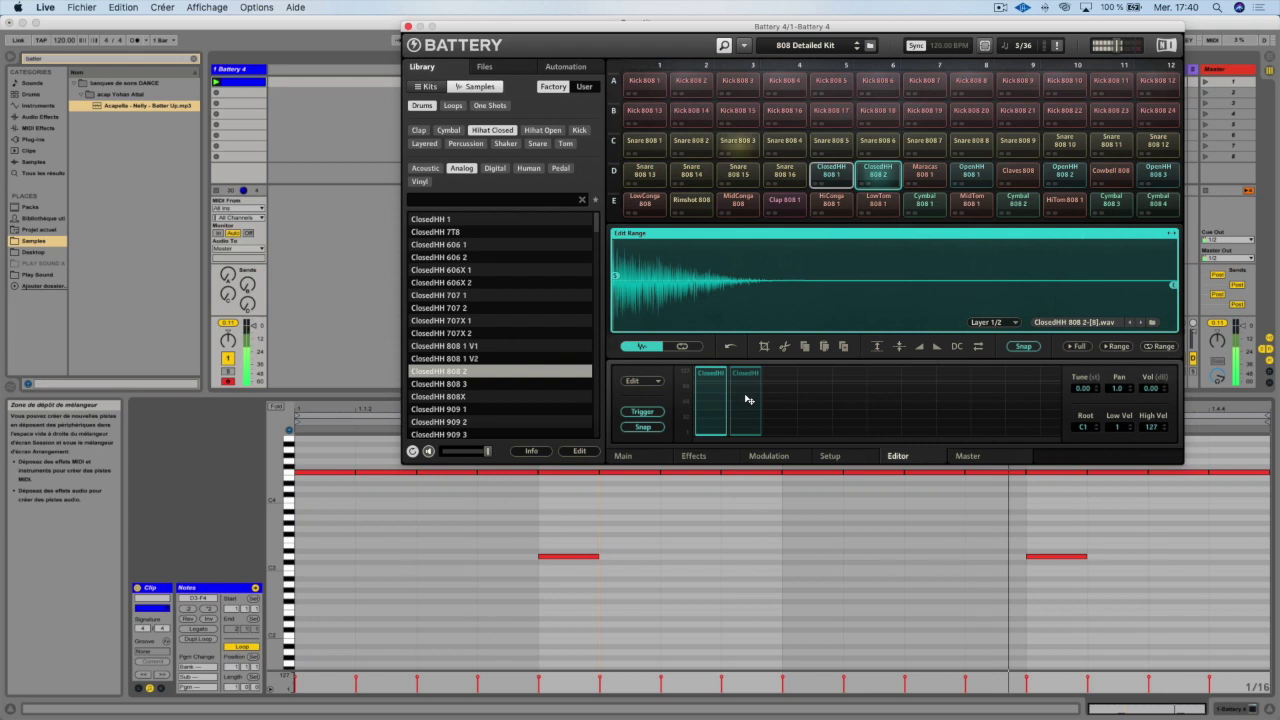
click(712, 400)
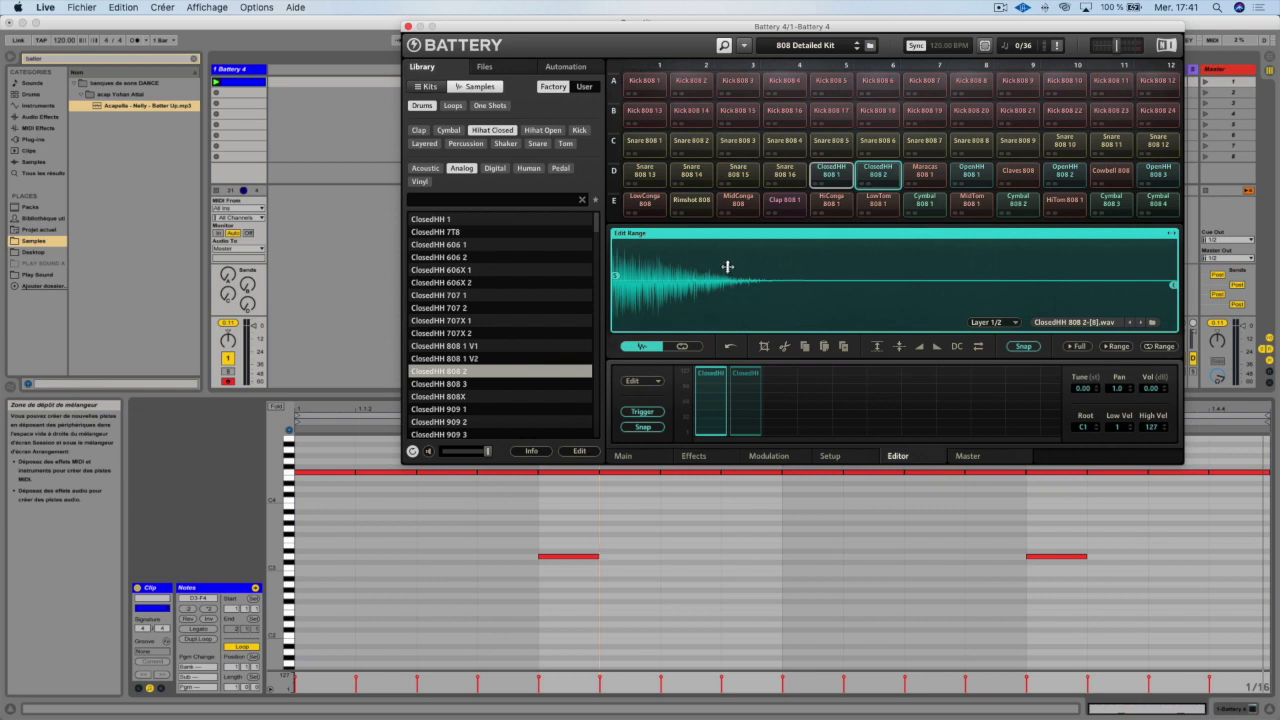
Select the Snare 808 16 cell and change its cell color to red
click(925, 174)
click(790, 174)
click(745, 174)
click(772, 173)
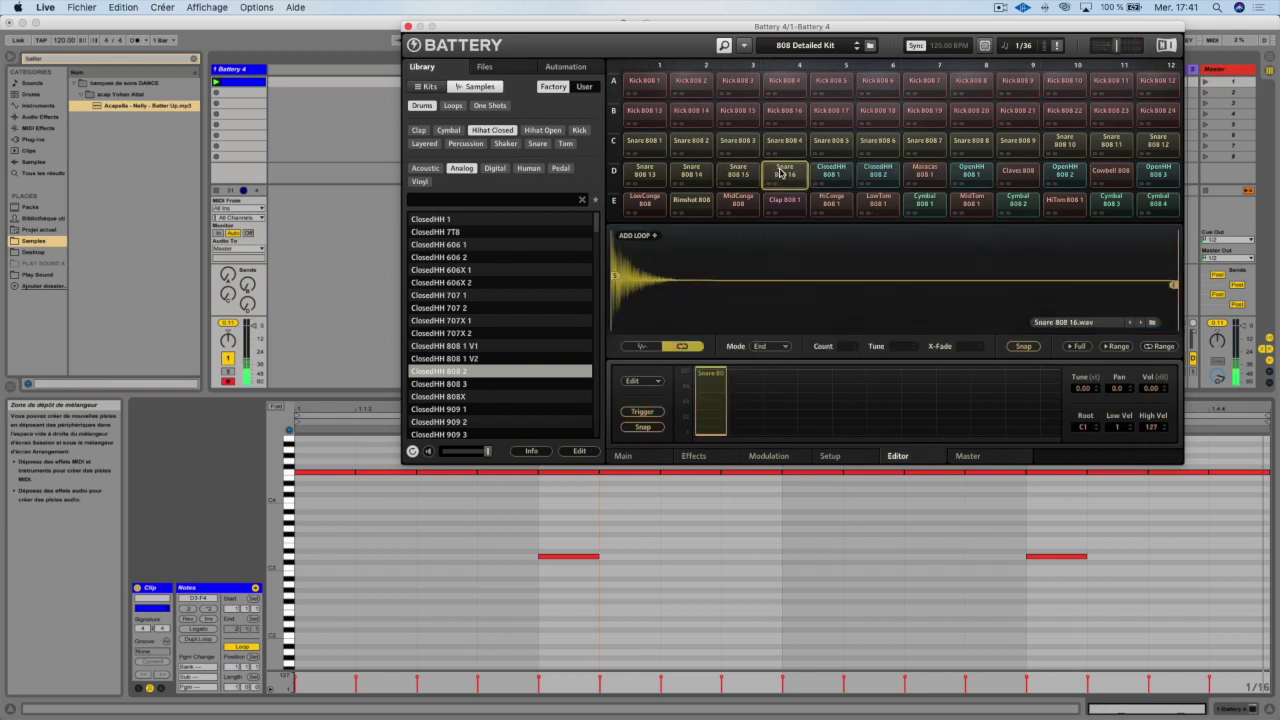
right_click(781, 174)
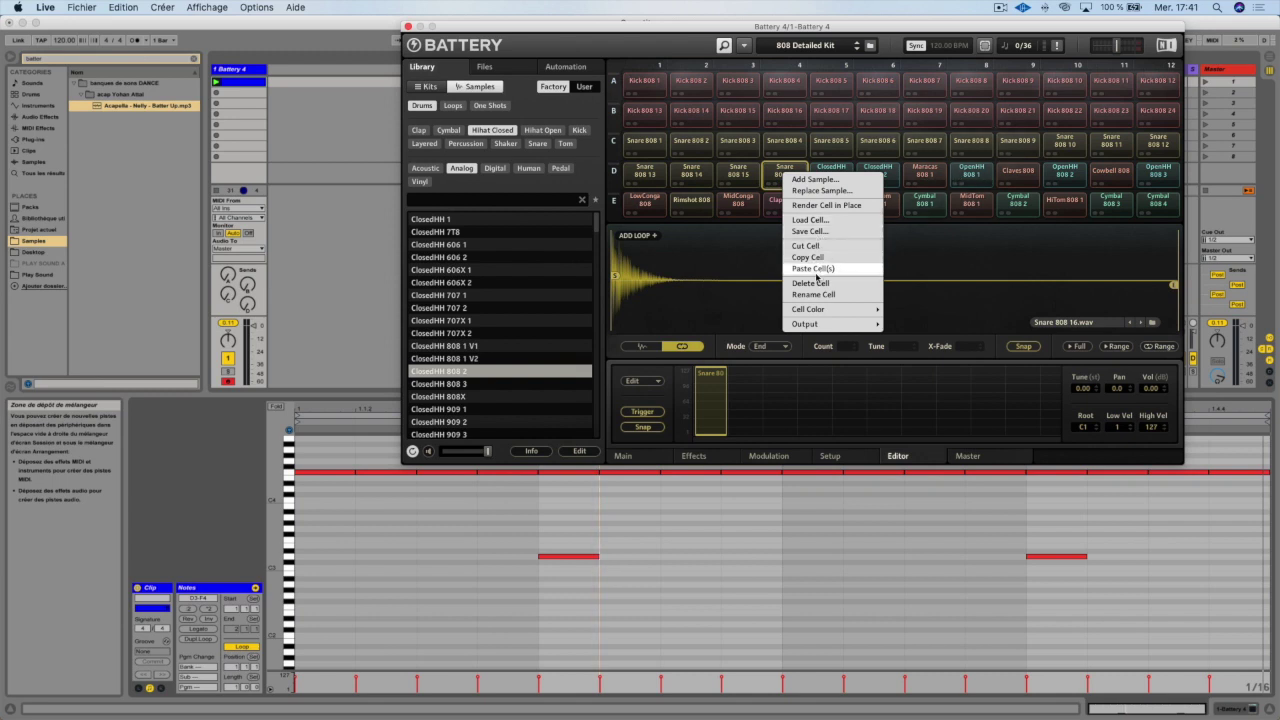
mouse_move(848, 311)
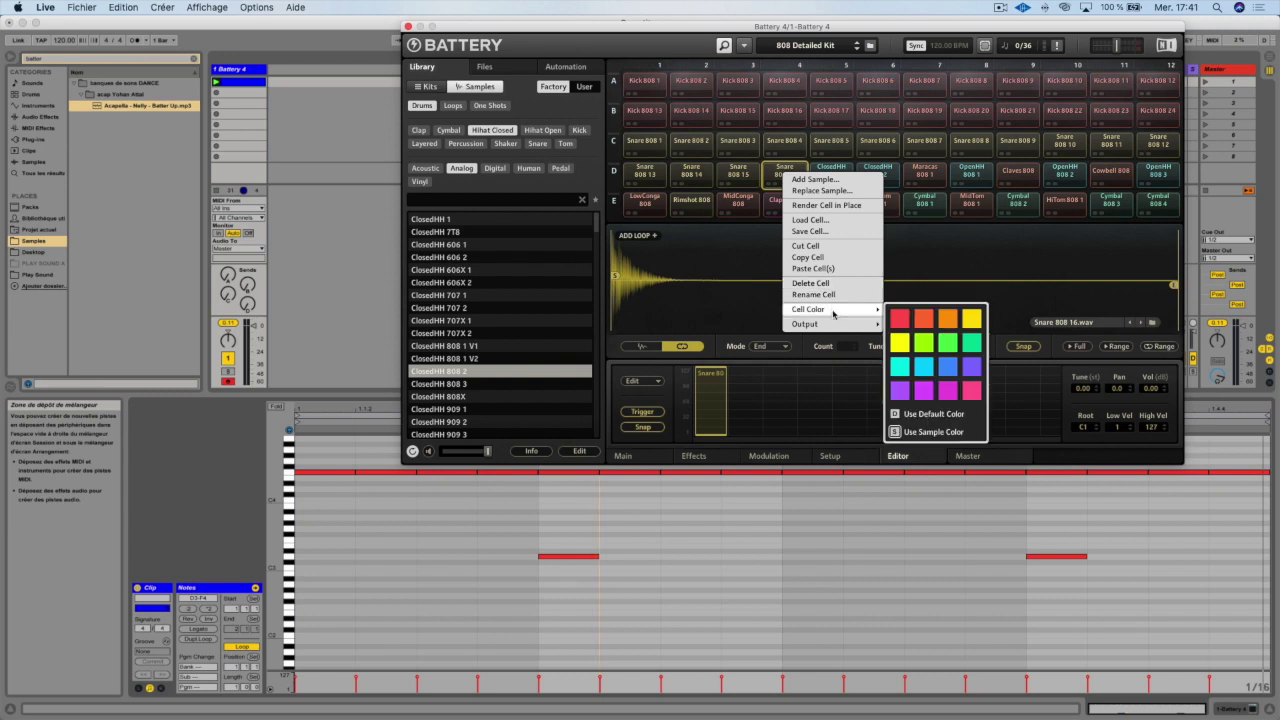
click(900, 319)
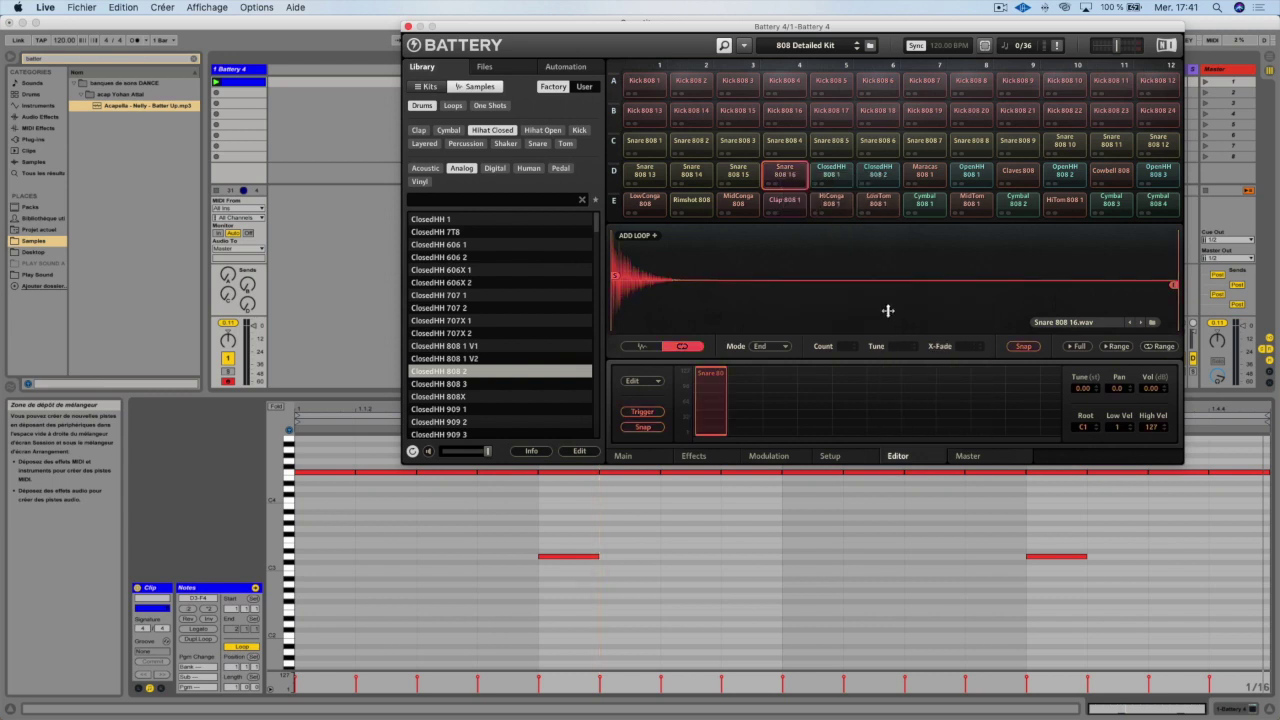
Route the output of the Snare 808 16 cell to Bus 1
right_click(785, 170)
mouse_move(820, 319)
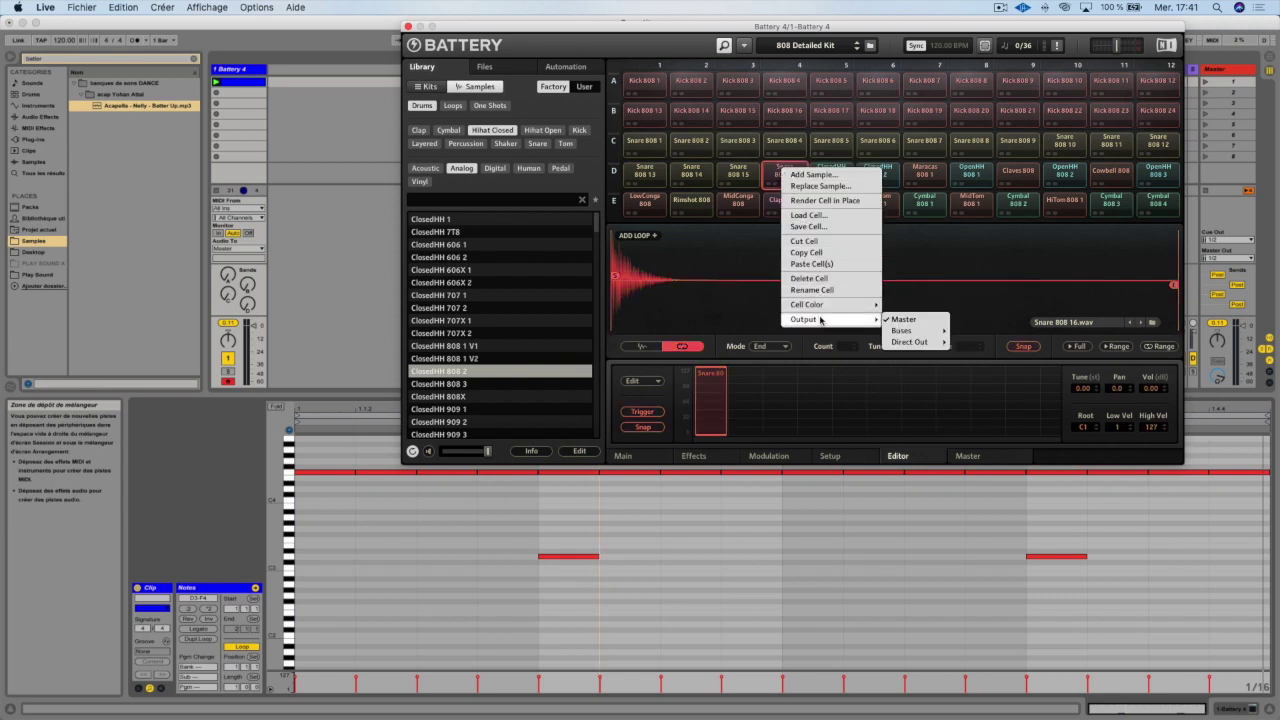
mouse_move(911, 333)
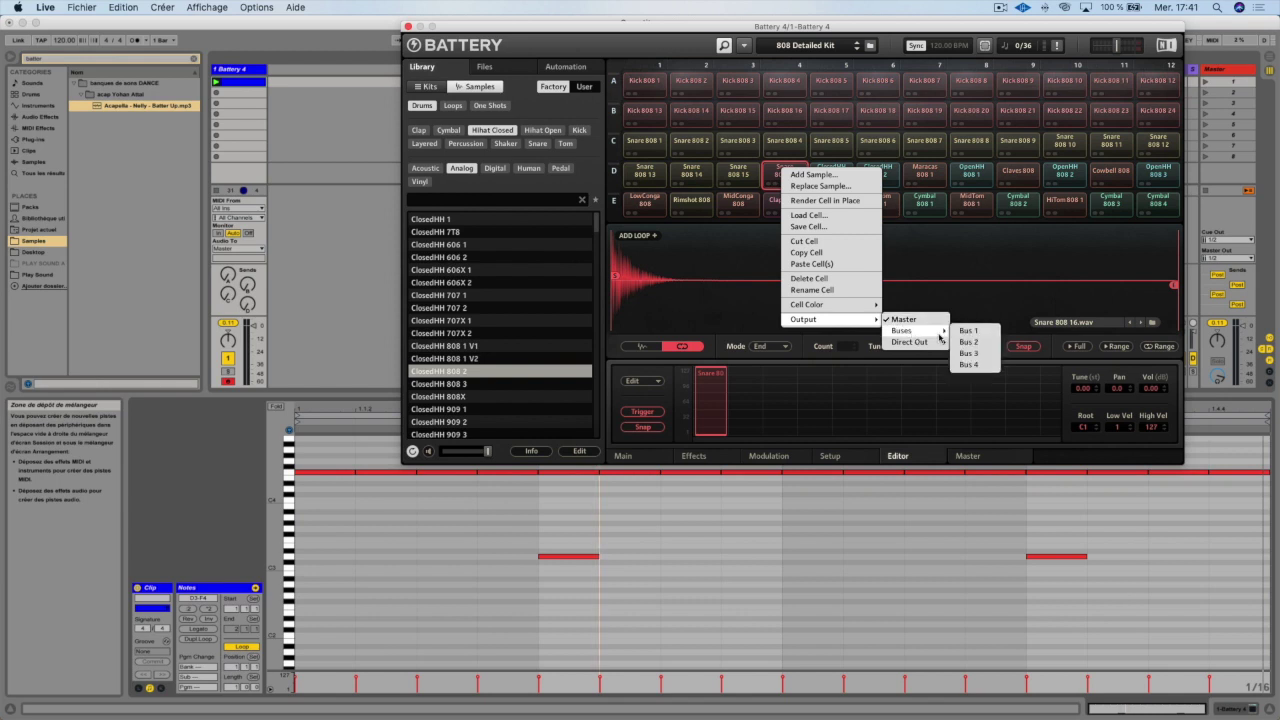
click(968, 331)
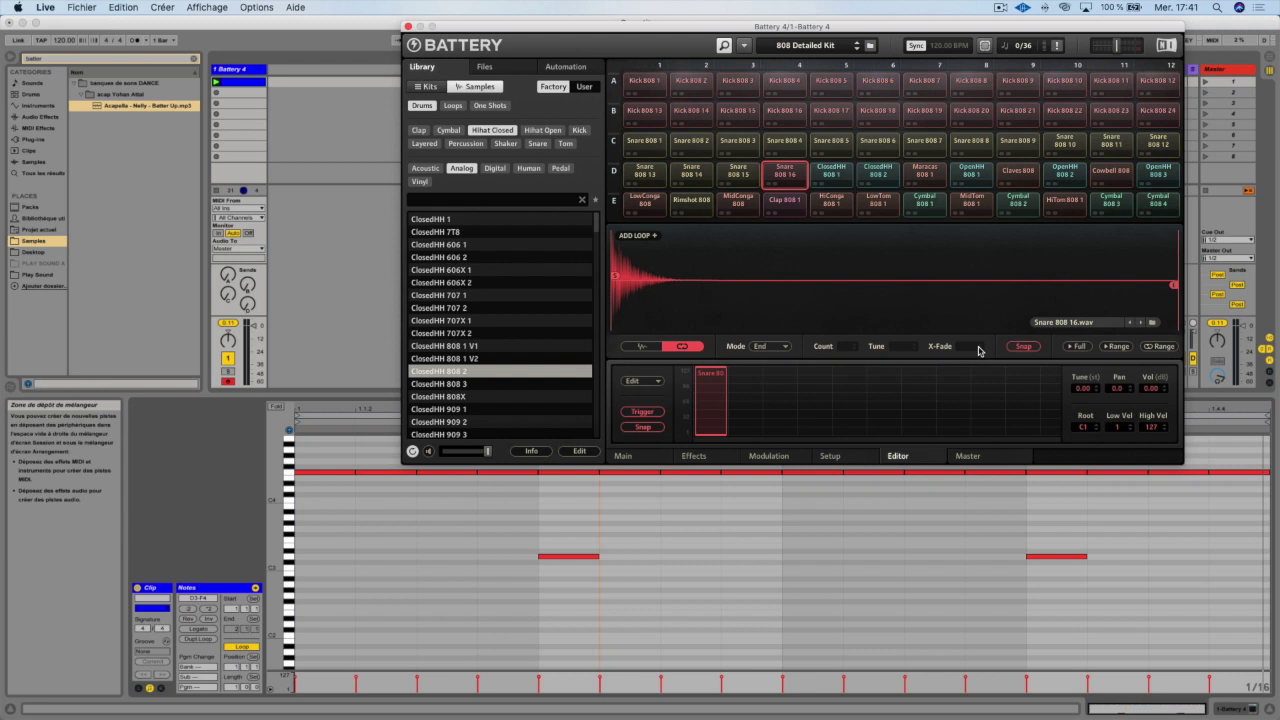
Show the Master page and route the output of the ClosedHH 808 2 cell to Bus 1
click(967, 457)
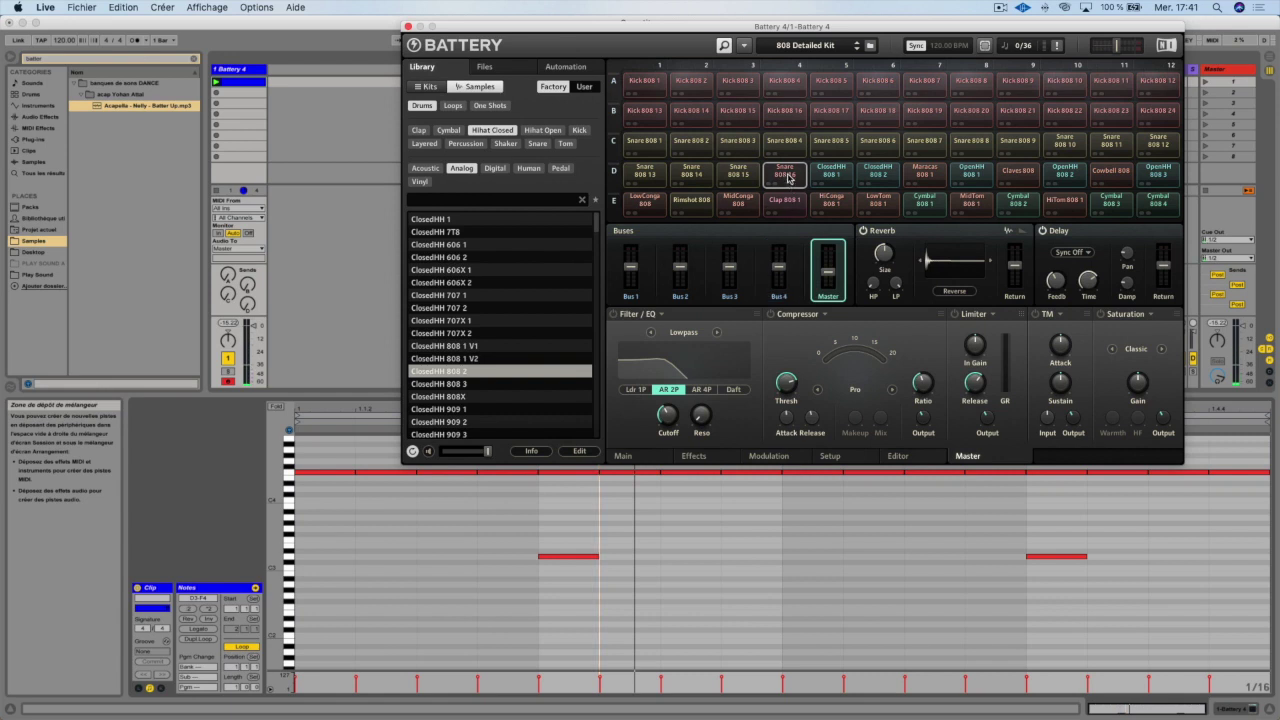
click(878, 170)
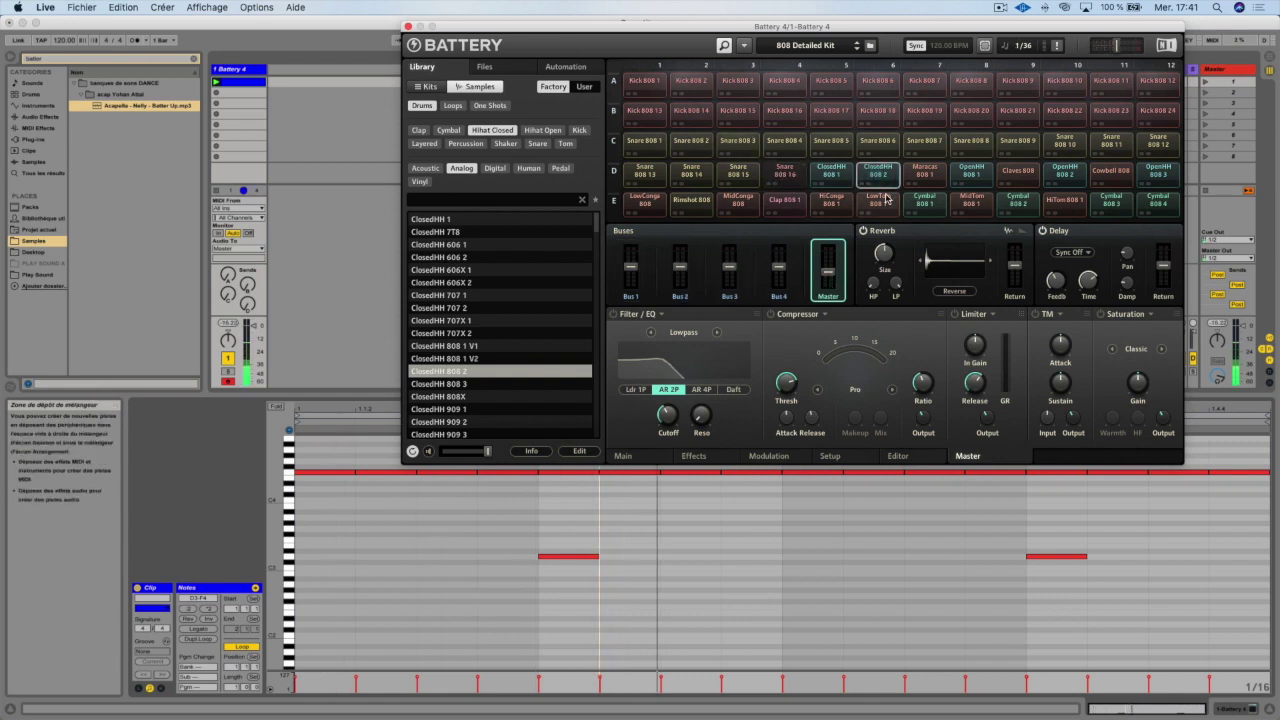
right_click(884, 170)
mouse_move(925, 327)
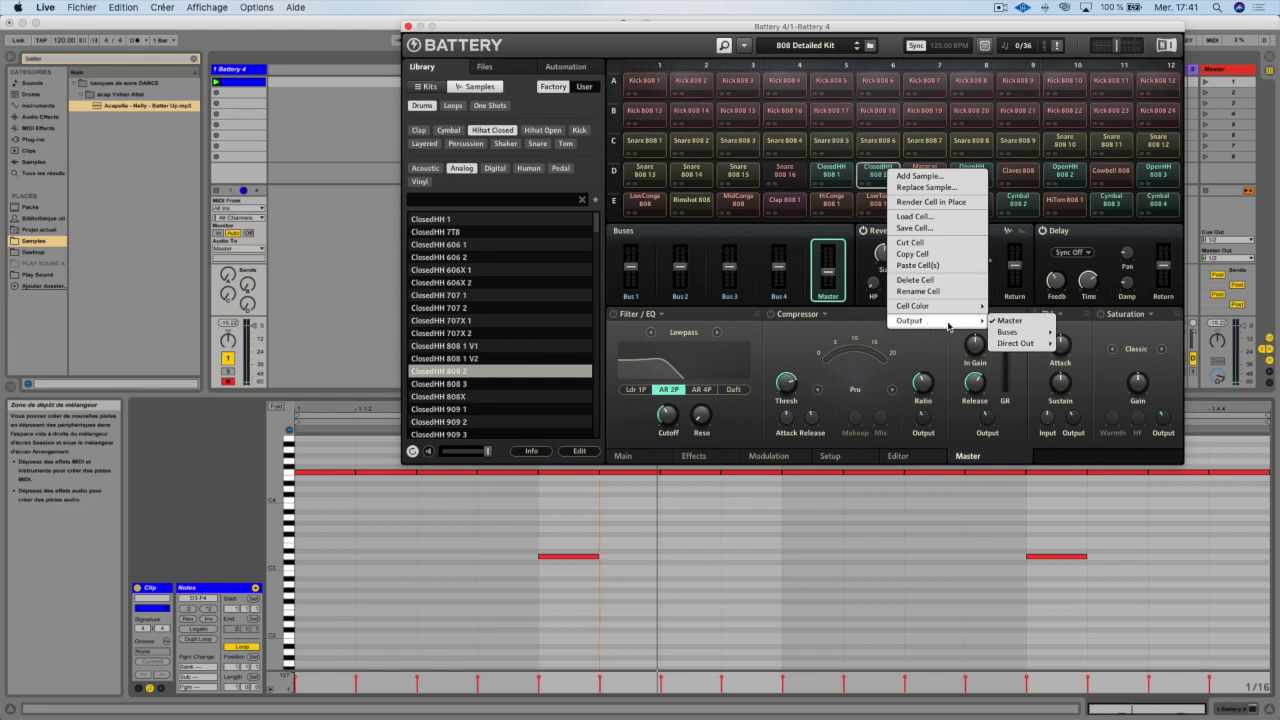
mouse_move(1022, 333)
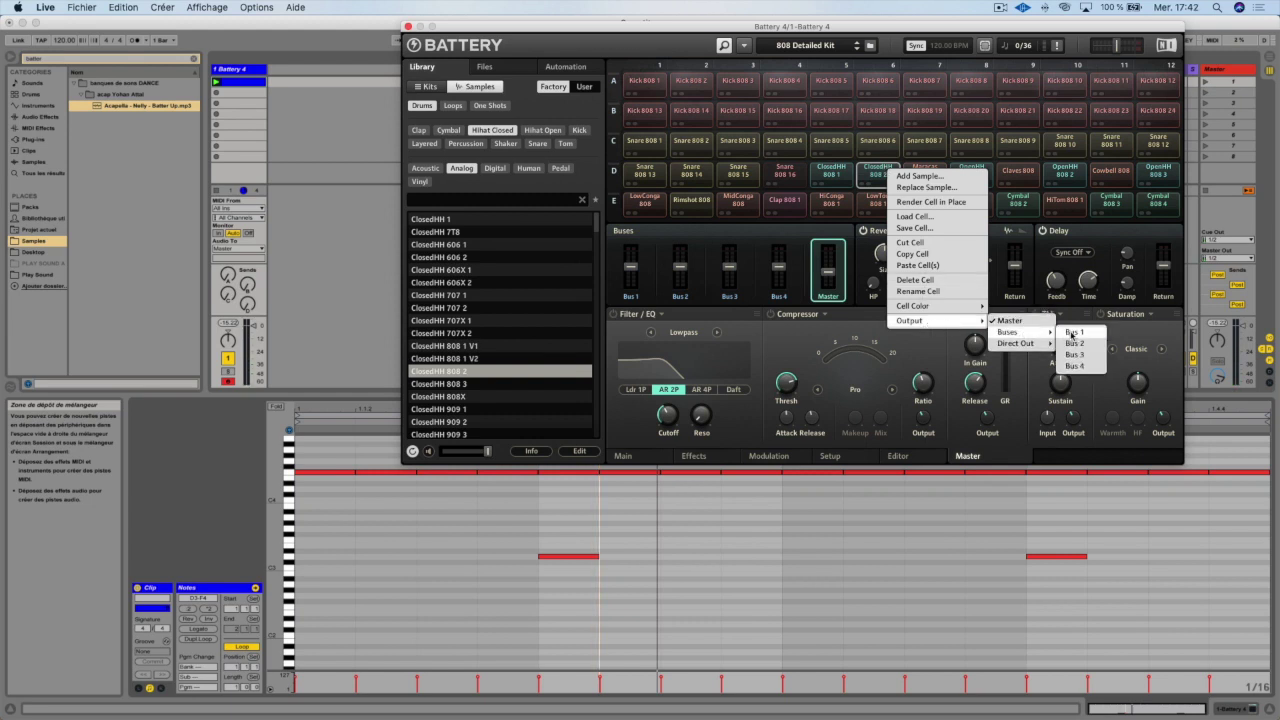
click(1070, 333)
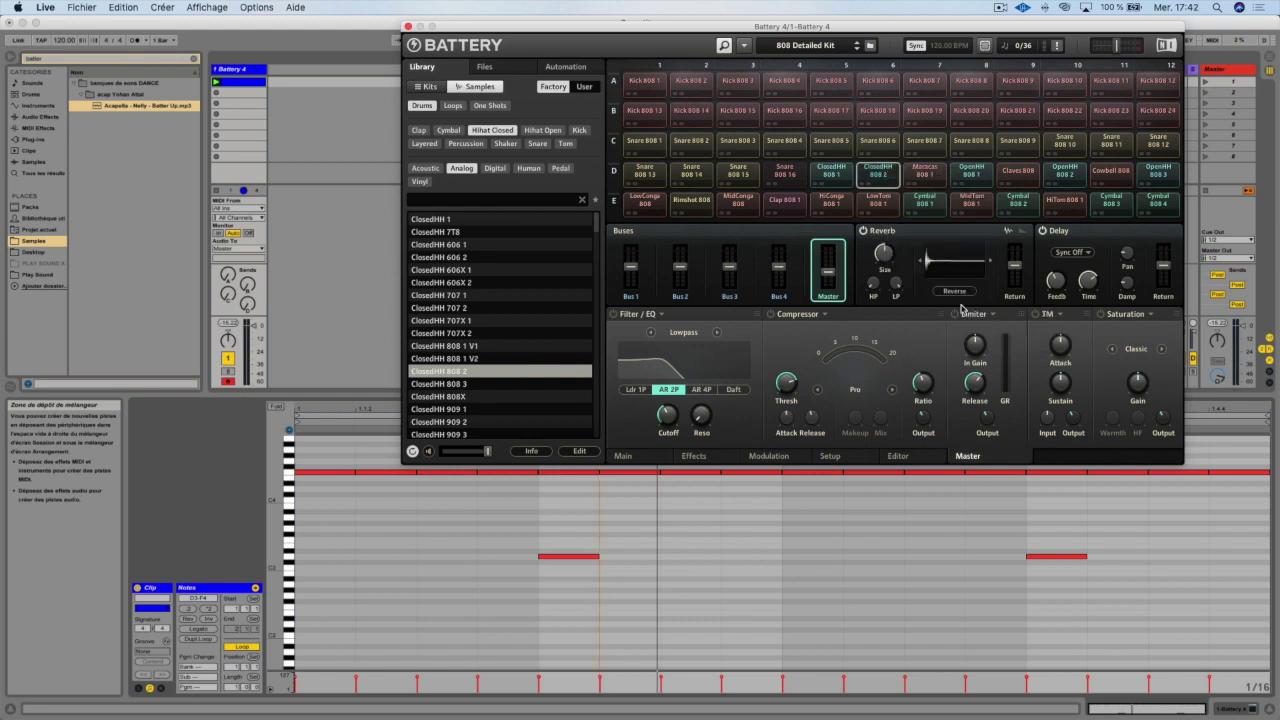
Select Bus 1 on the Master page and lower its level slightly
click(631, 278)
drag(630, 272, 630, 273)
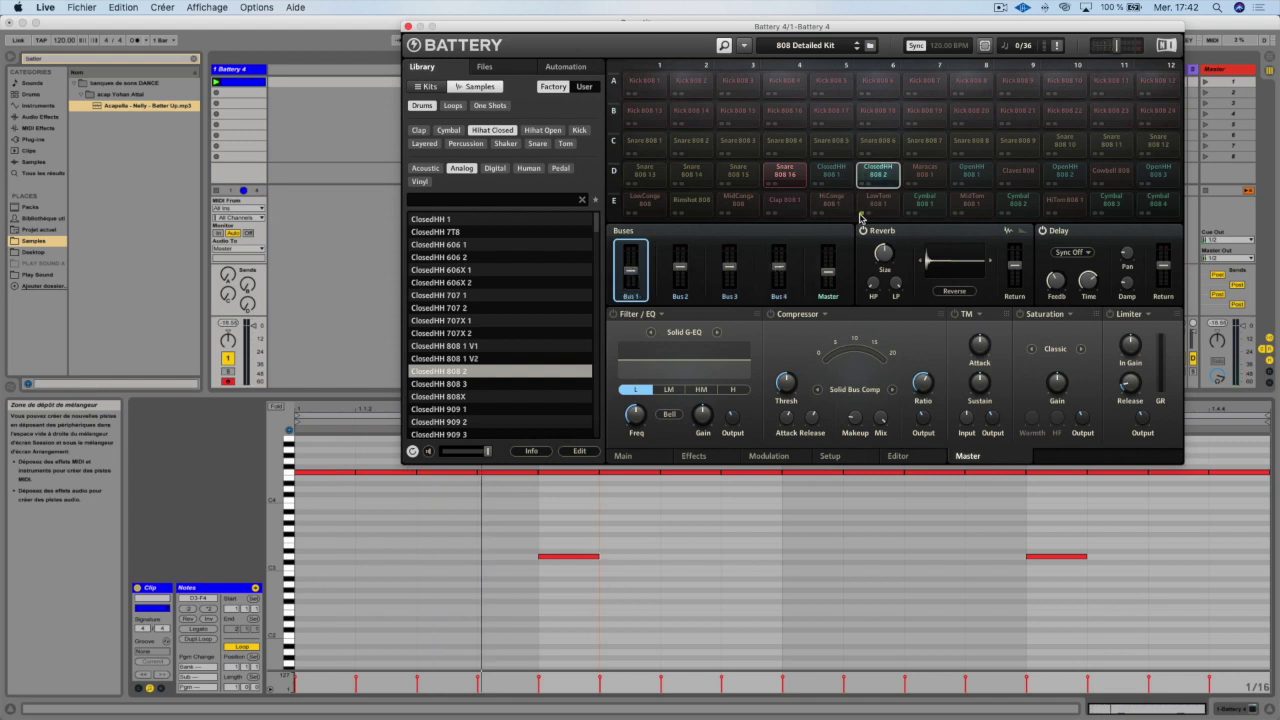
Route the output of the ClosedHH 808 2 cell back to the Master
right_click(885, 170)
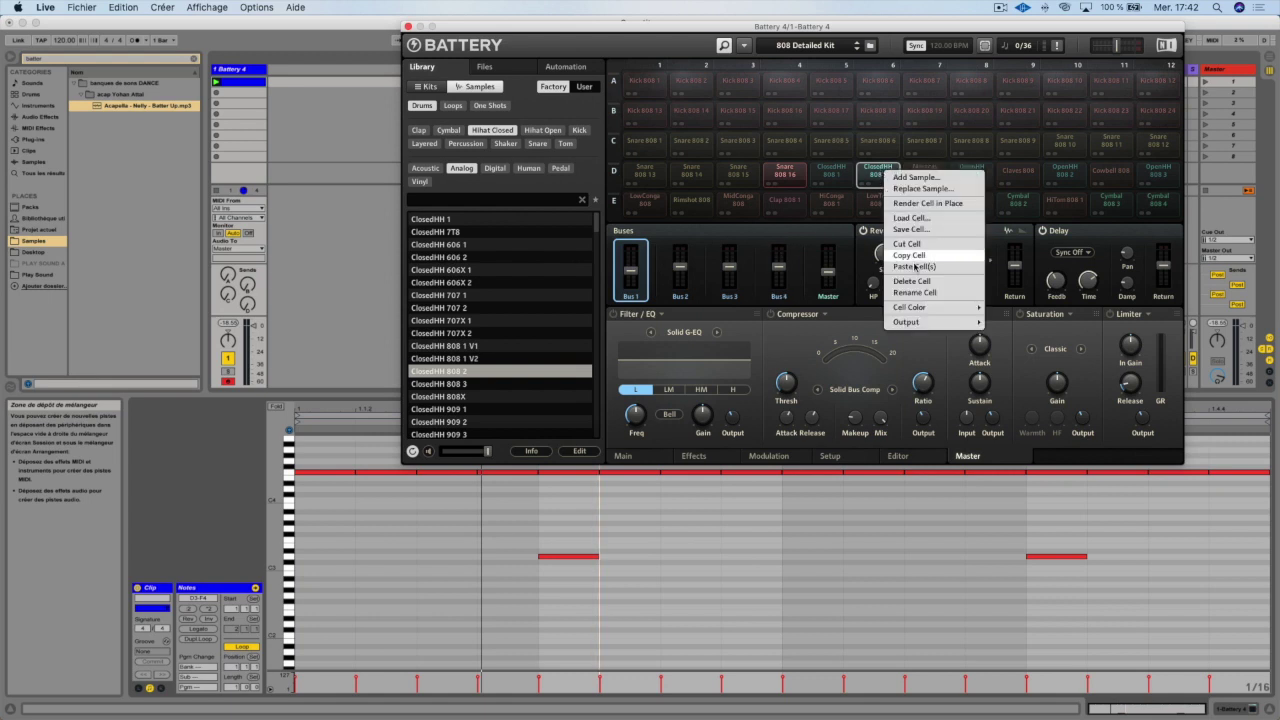
mouse_move(929, 322)
mouse_move(1005, 335)
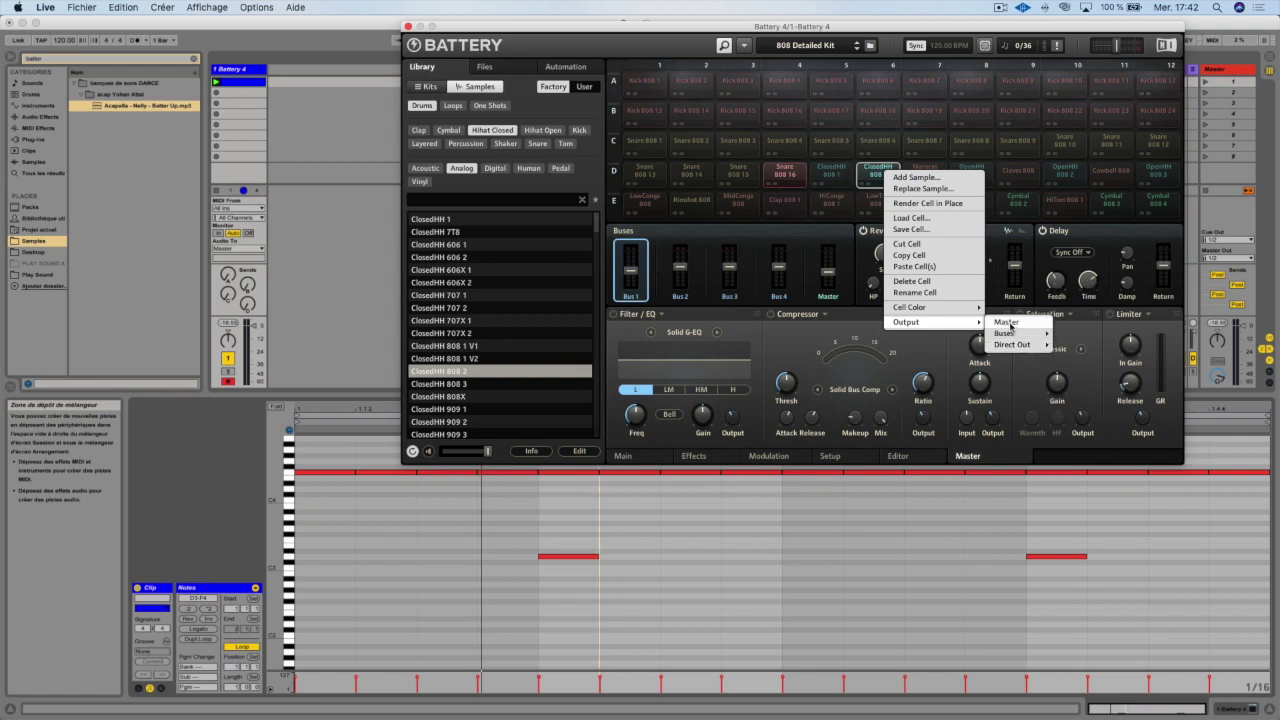
click(1007, 323)
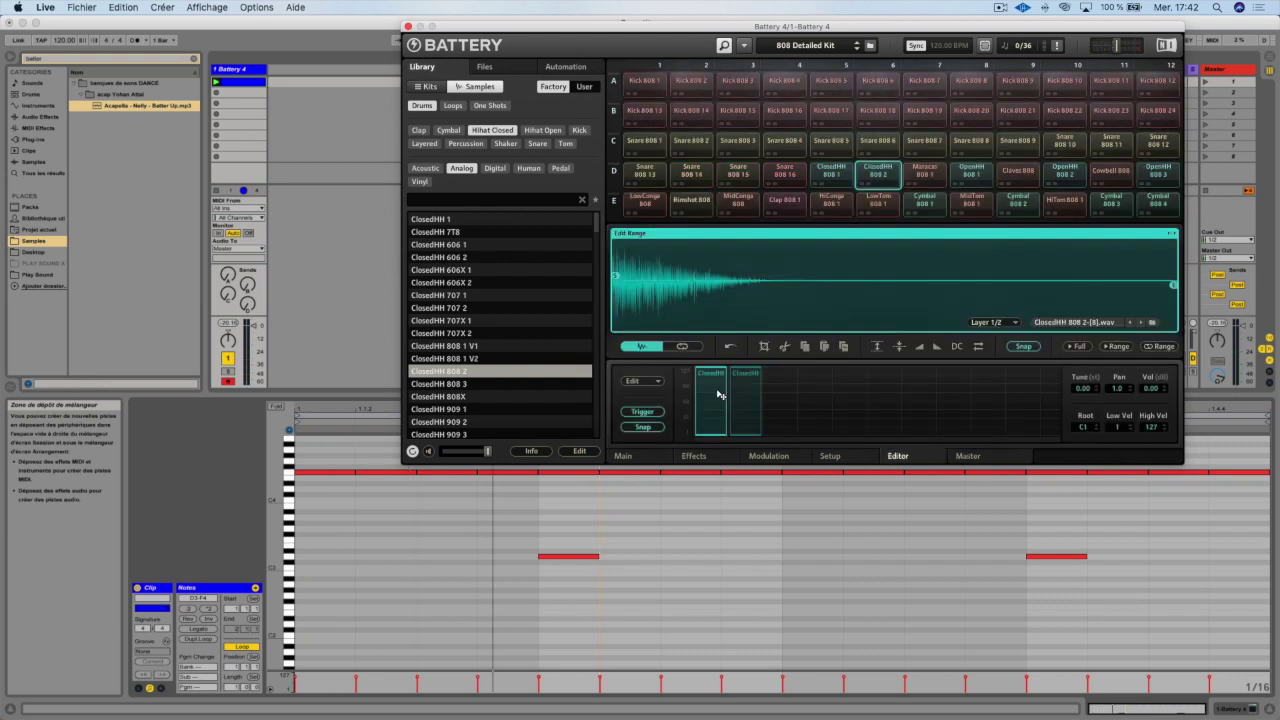
In the Editor, shorten the ClosedHH 707X 2 layer's playback end and edit range to its attack, and duplicate that range
click(742, 392)
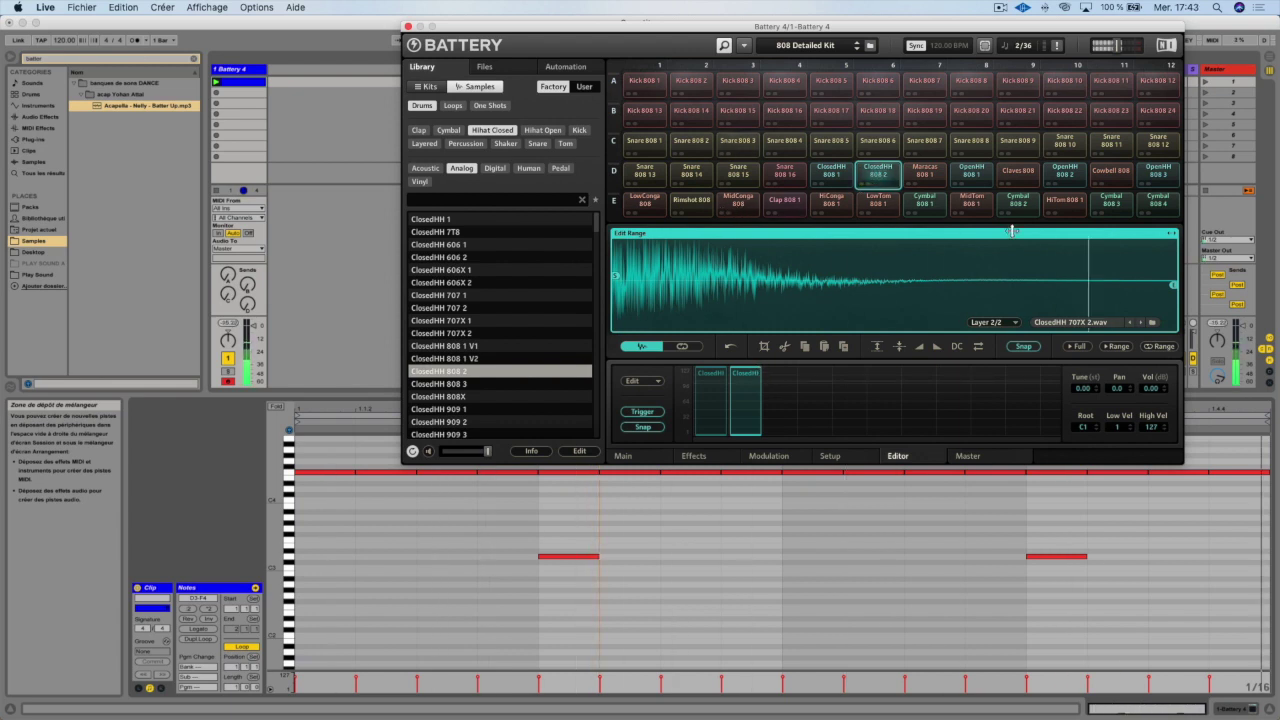
drag(1162, 284, 908, 284)
mouse_move(1176, 286)
mouse_down()
mouse_move(611, 274)
mouse_move(623, 270)
mouse_up()
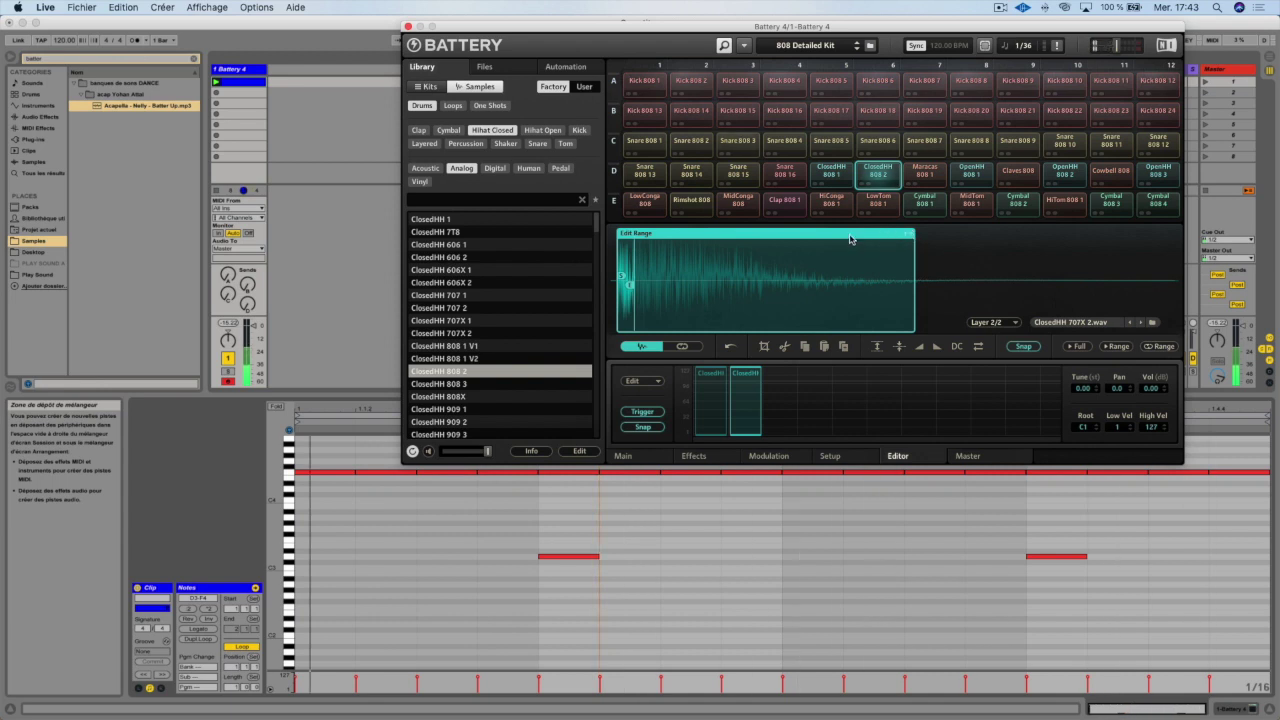
drag(910, 235, 632, 241)
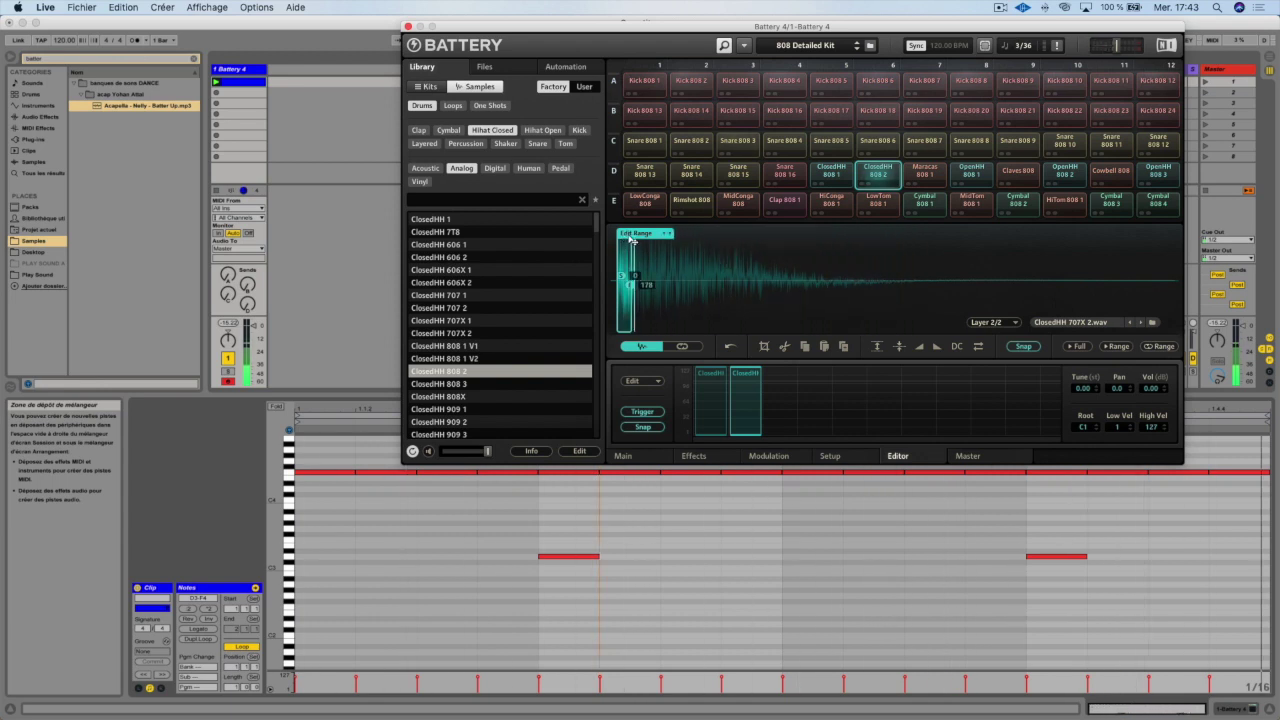
click(842, 347)
click(842, 347)
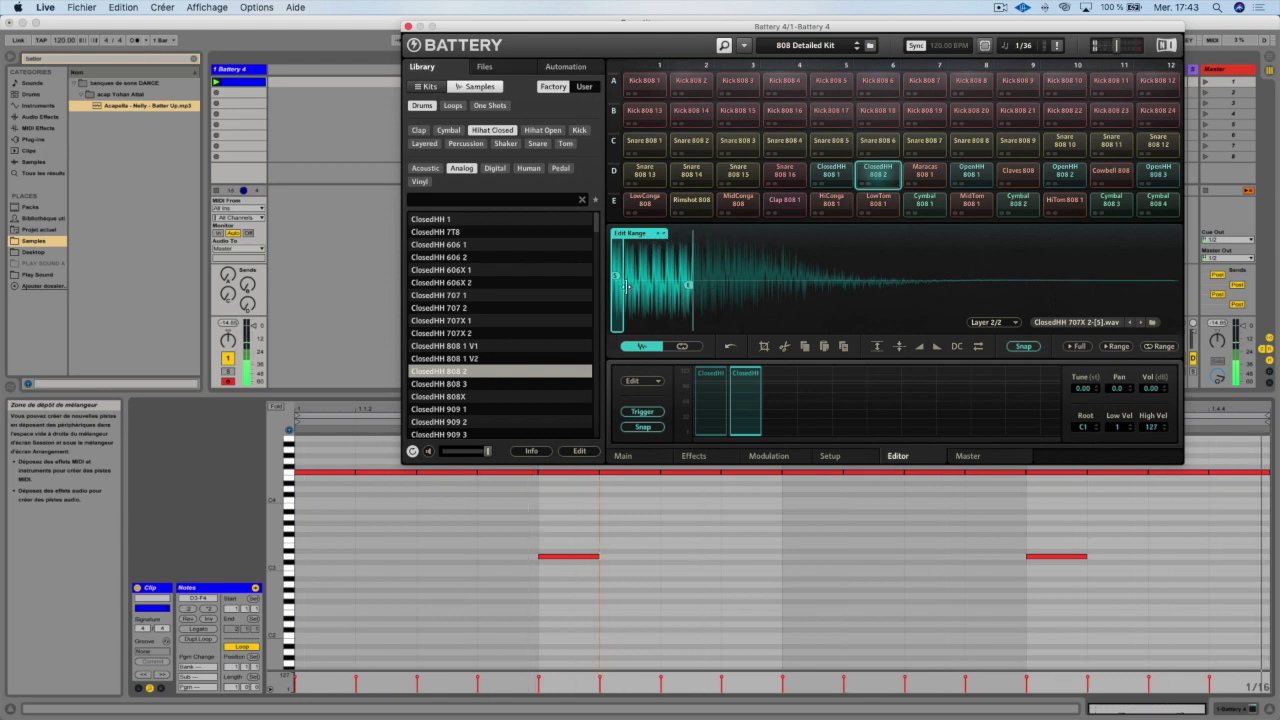
Silence a short section within the repeated attack and extend the edit range past the playback end marker
drag(712, 238, 940, 323)
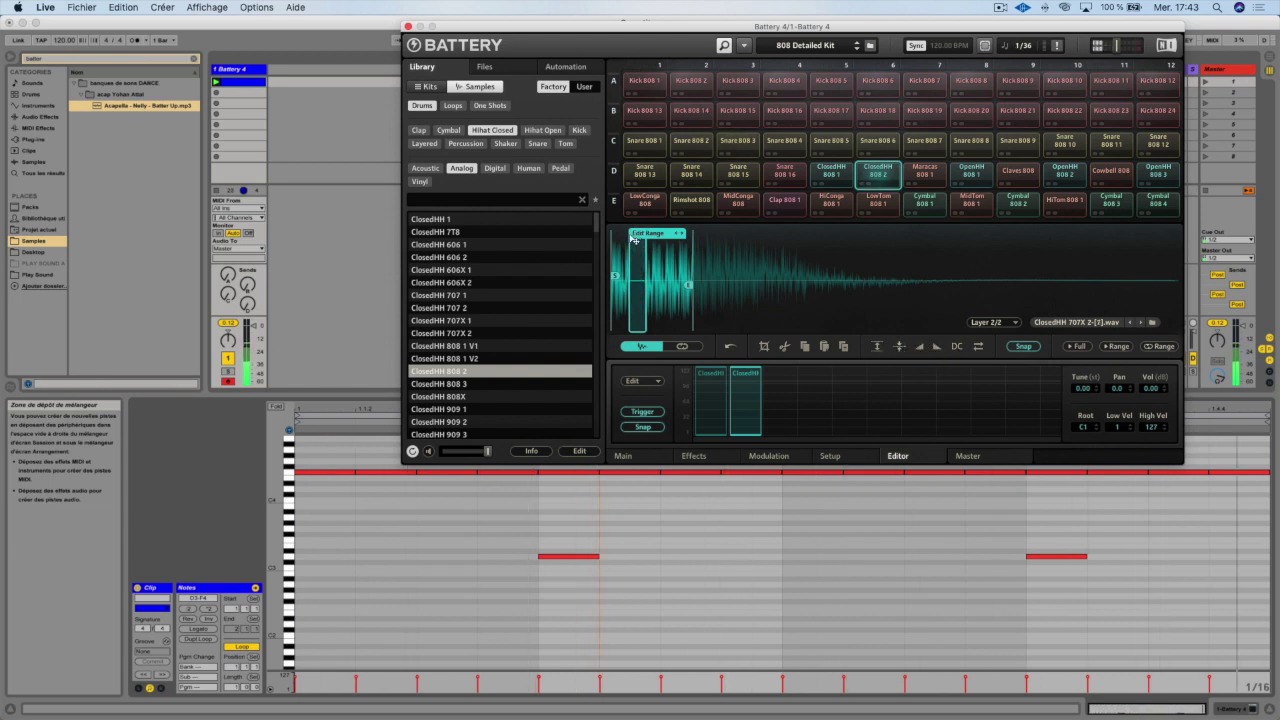
drag(629, 236, 583, 234)
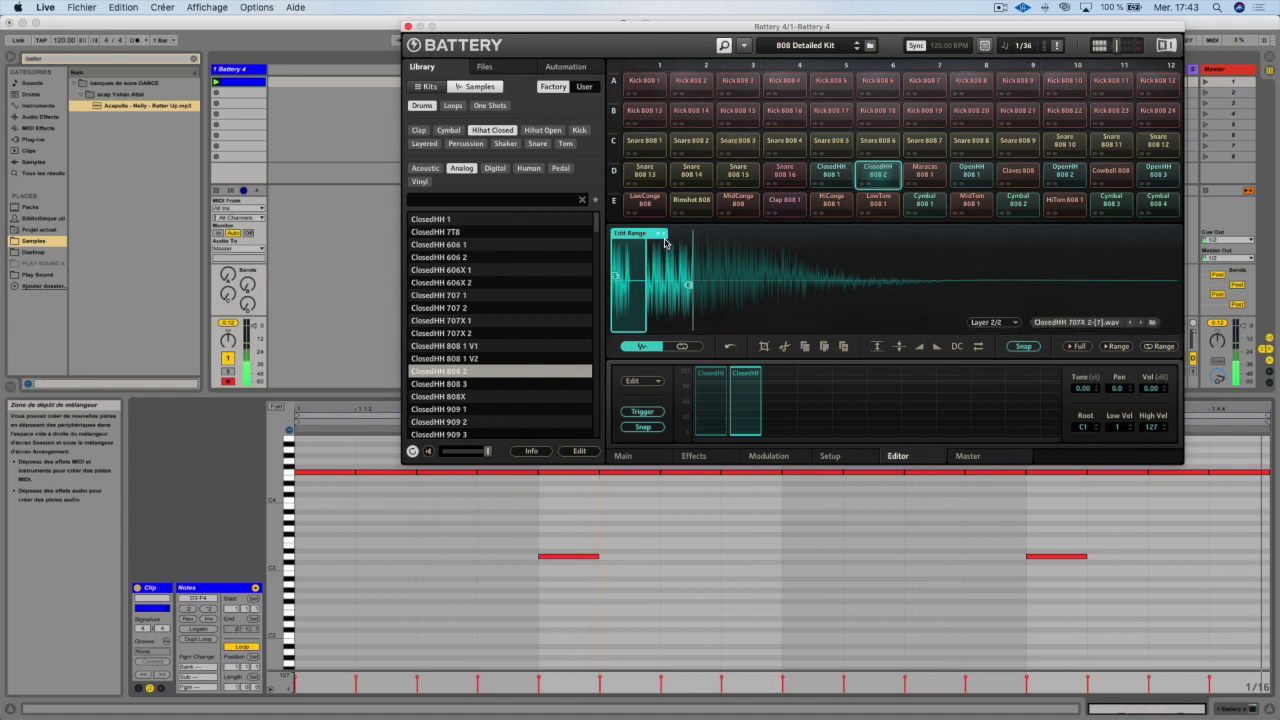
drag(646, 265, 820, 238)
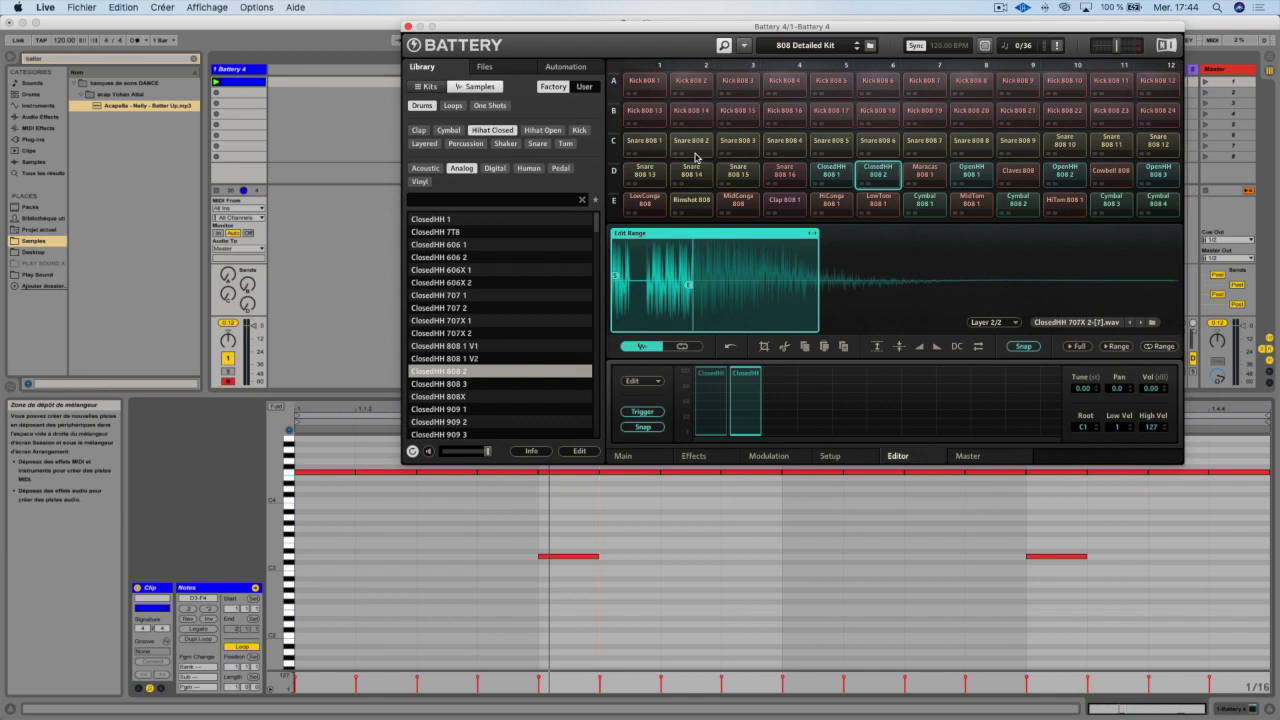
Pass through Effects and Modulation to the Setup page, enable MIDI Echo and Humanize, and bend the velocity curve downward
click(699, 459)
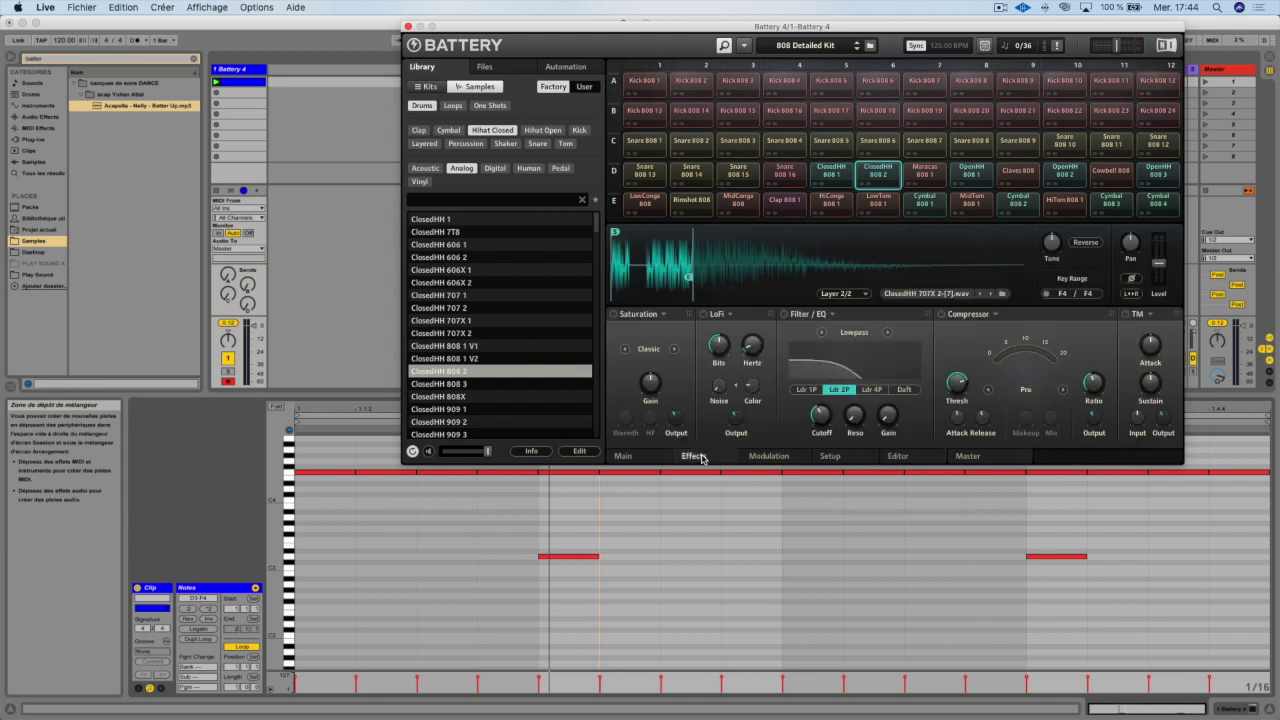
click(773, 457)
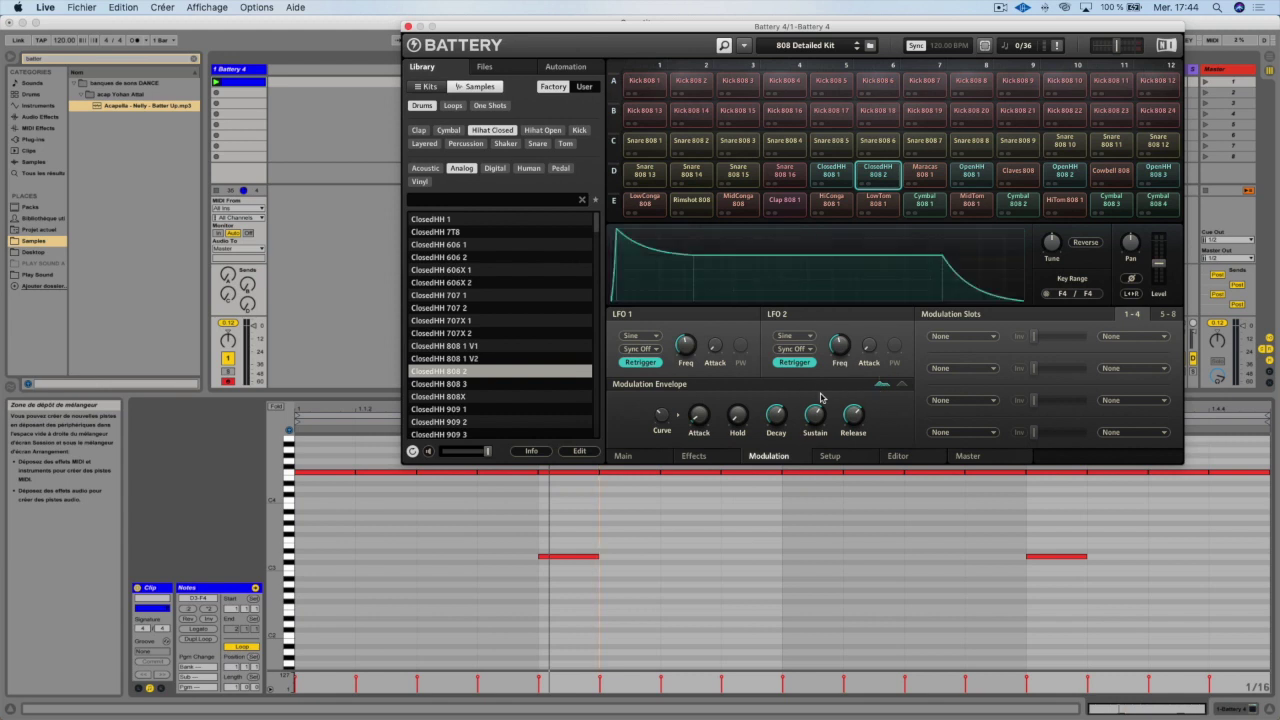
click(832, 457)
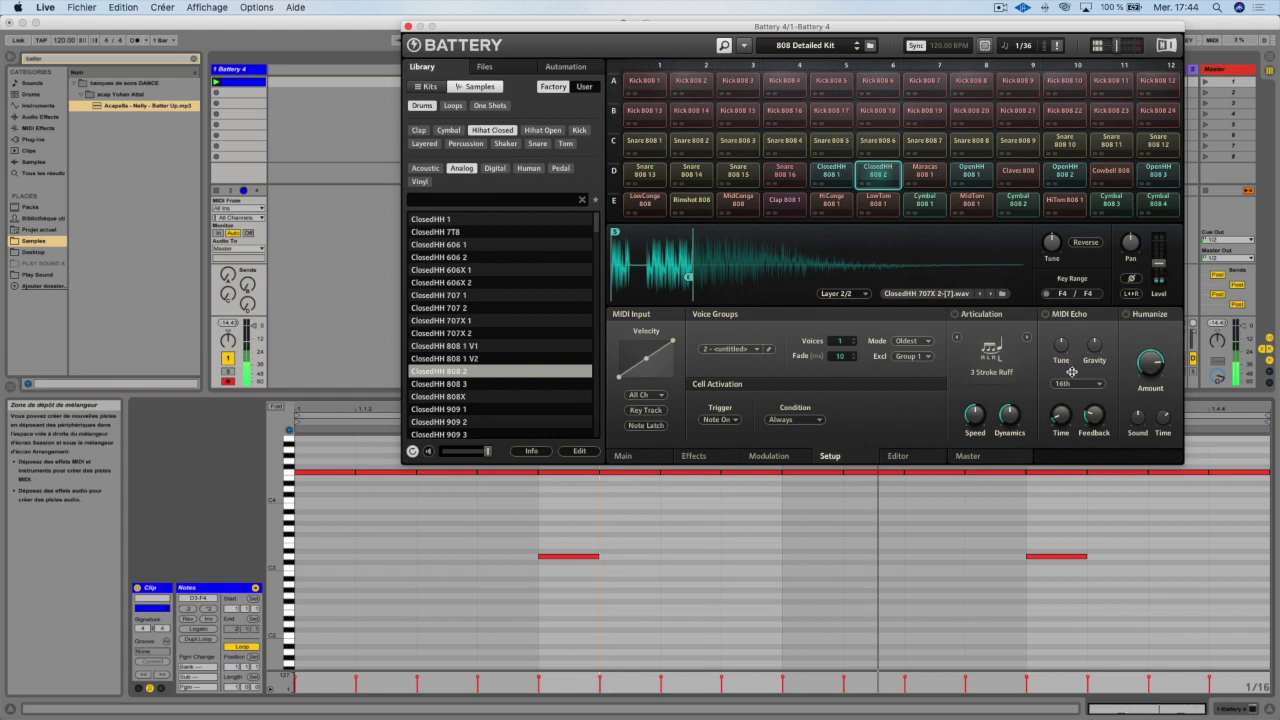
click(1046, 314)
click(1126, 314)
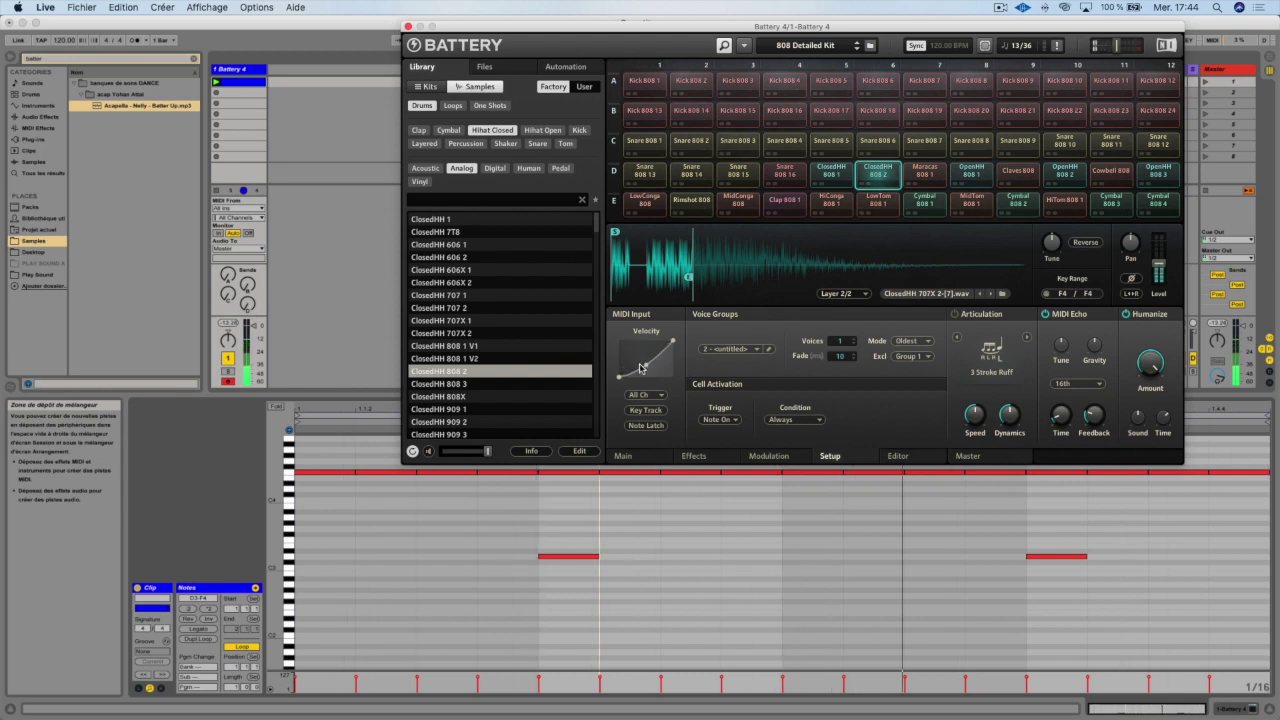
click(351, 233)
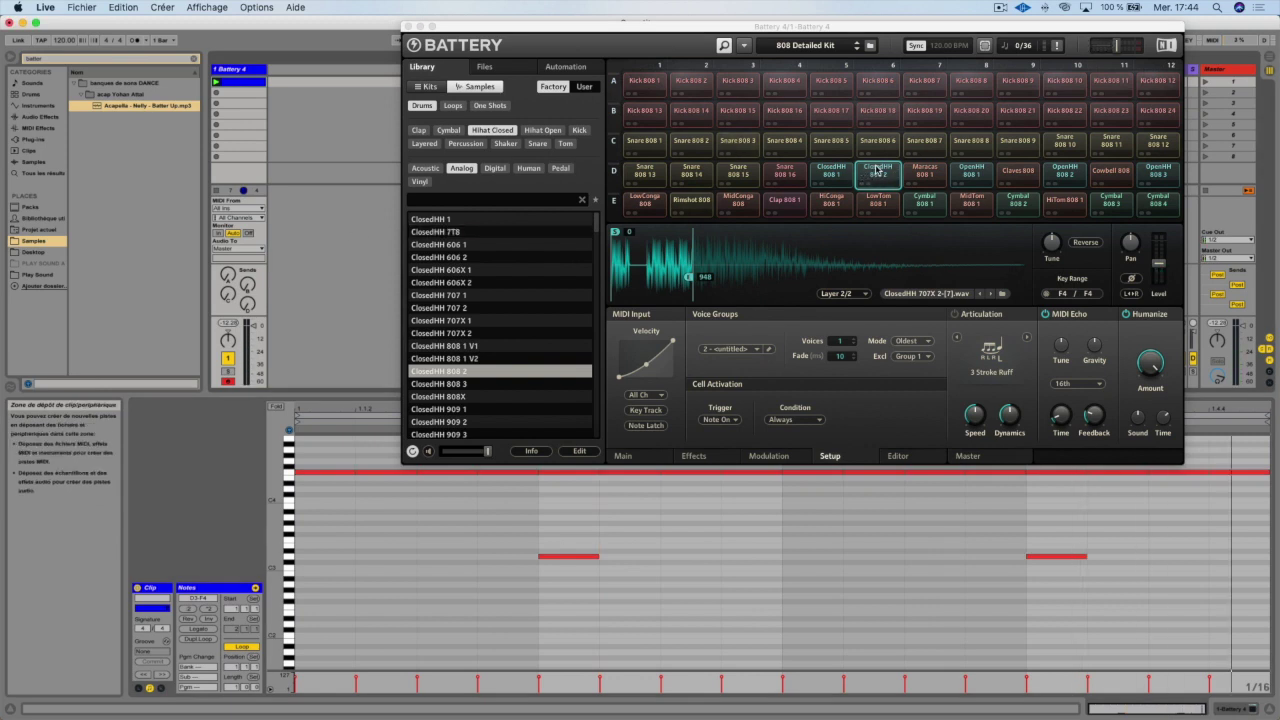
Show the Editor page and the Master page of the ClosedHH 808 2 cell again
click(900, 457)
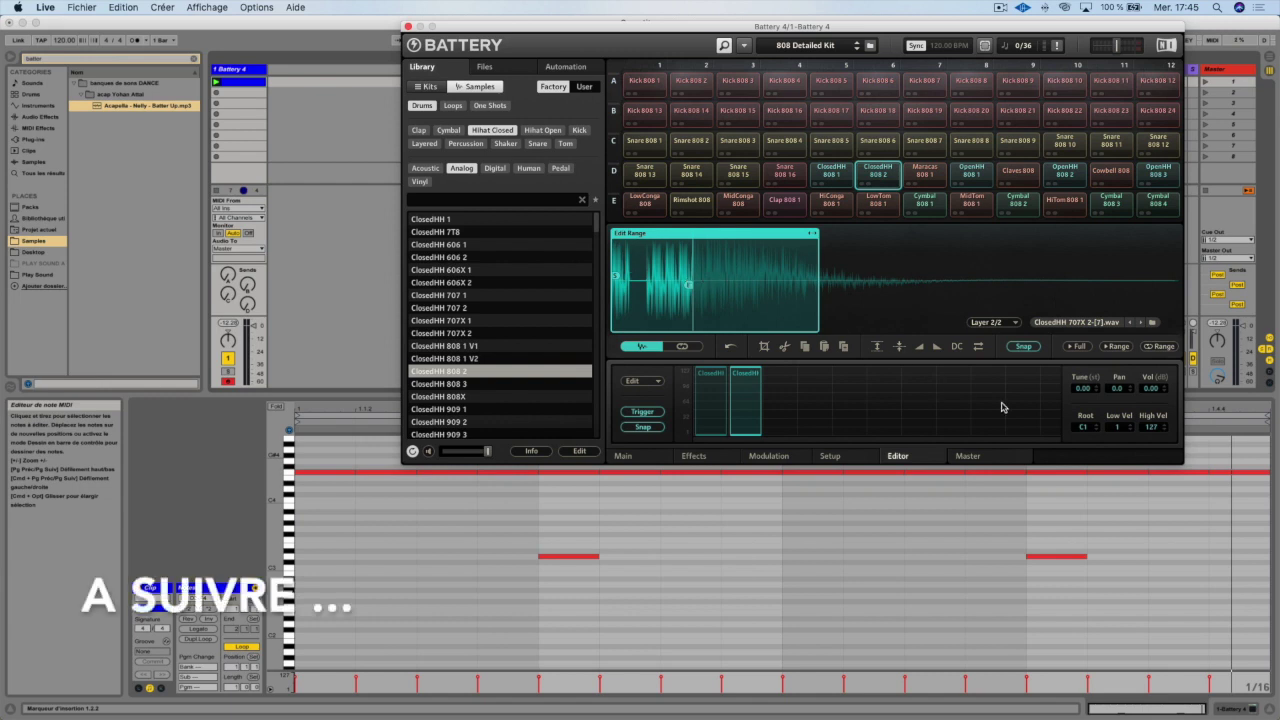
click(968, 457)
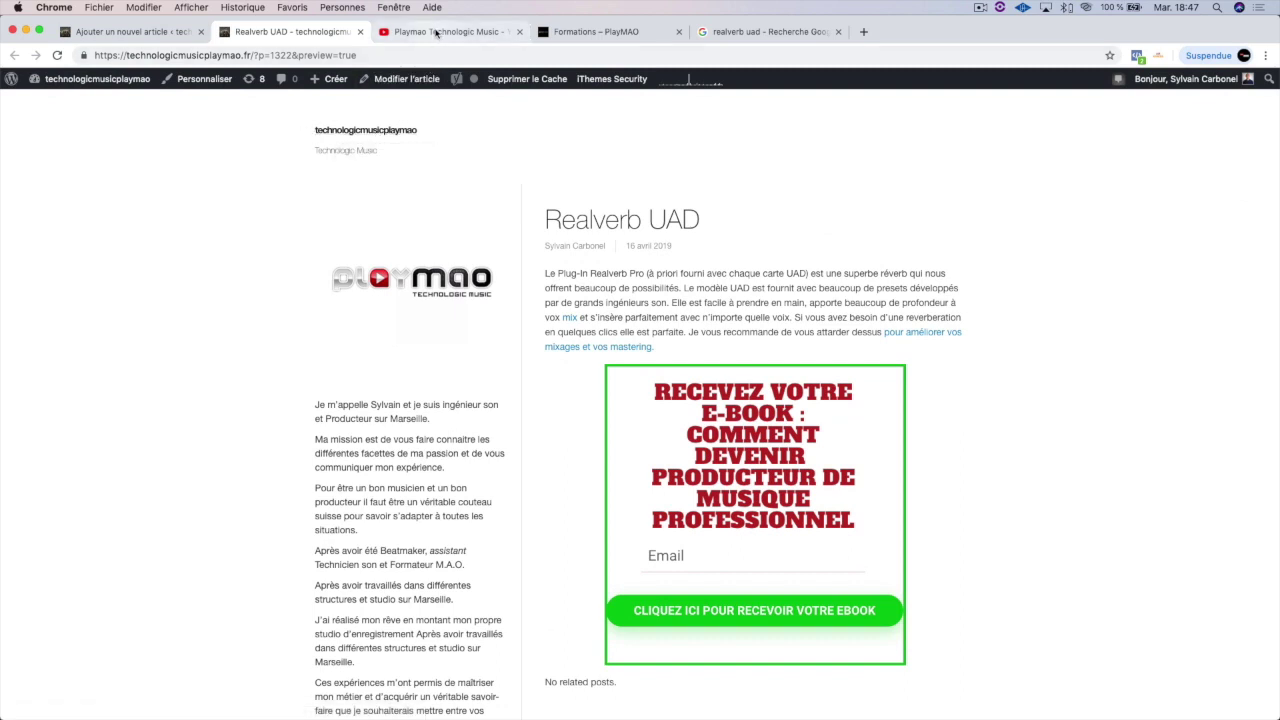
In Chrome, show the Playmao Technologic Music YouTube channel and the Formations page of the PlayMAO site
click(437, 32)
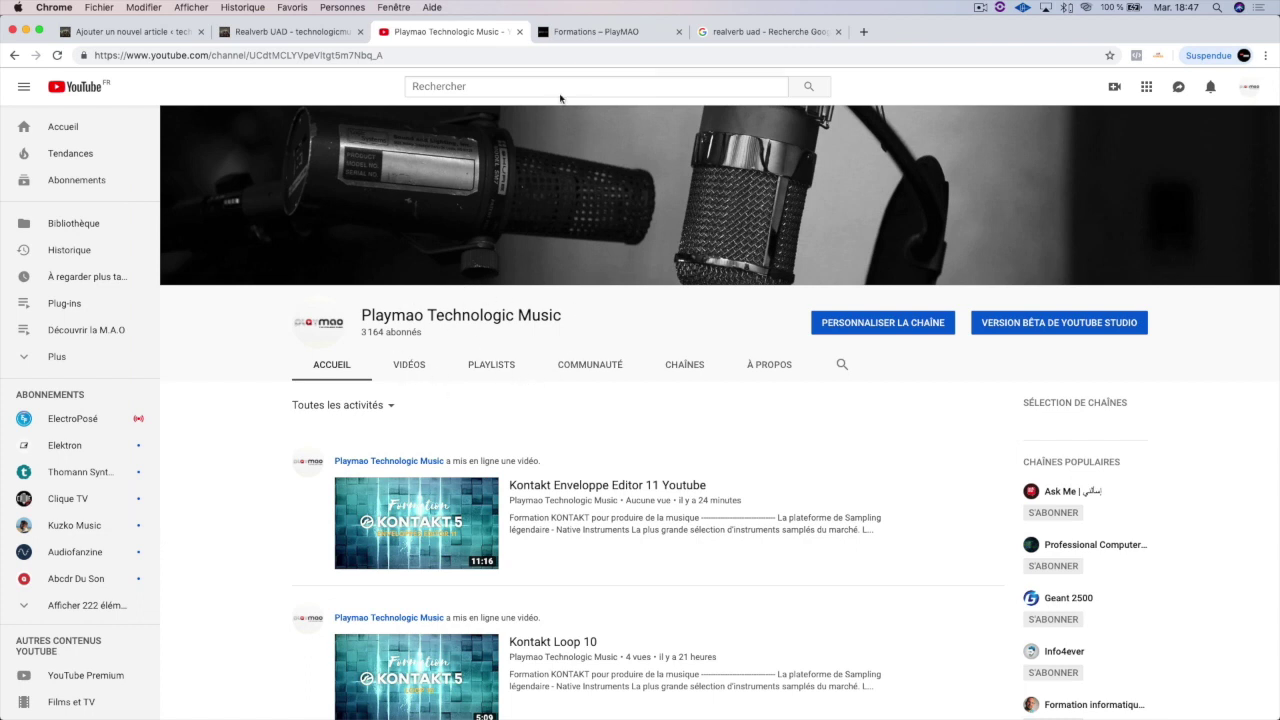
click(586, 40)
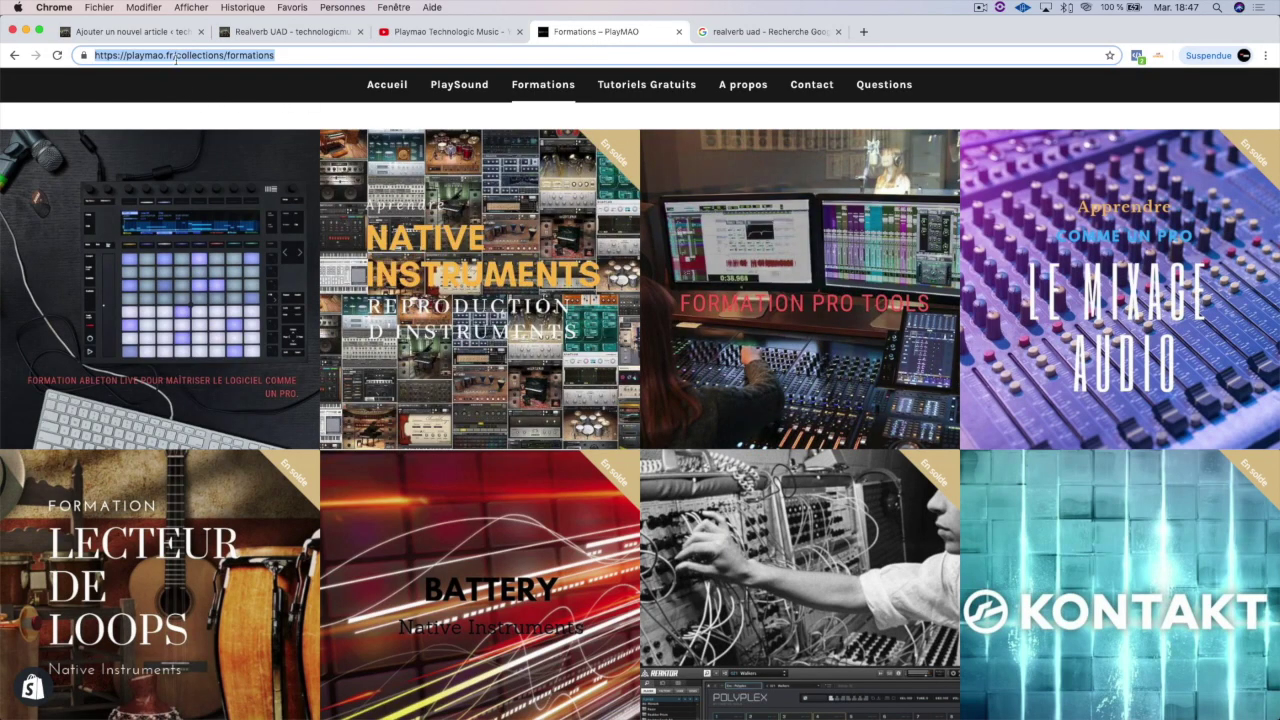
click(448, 361)
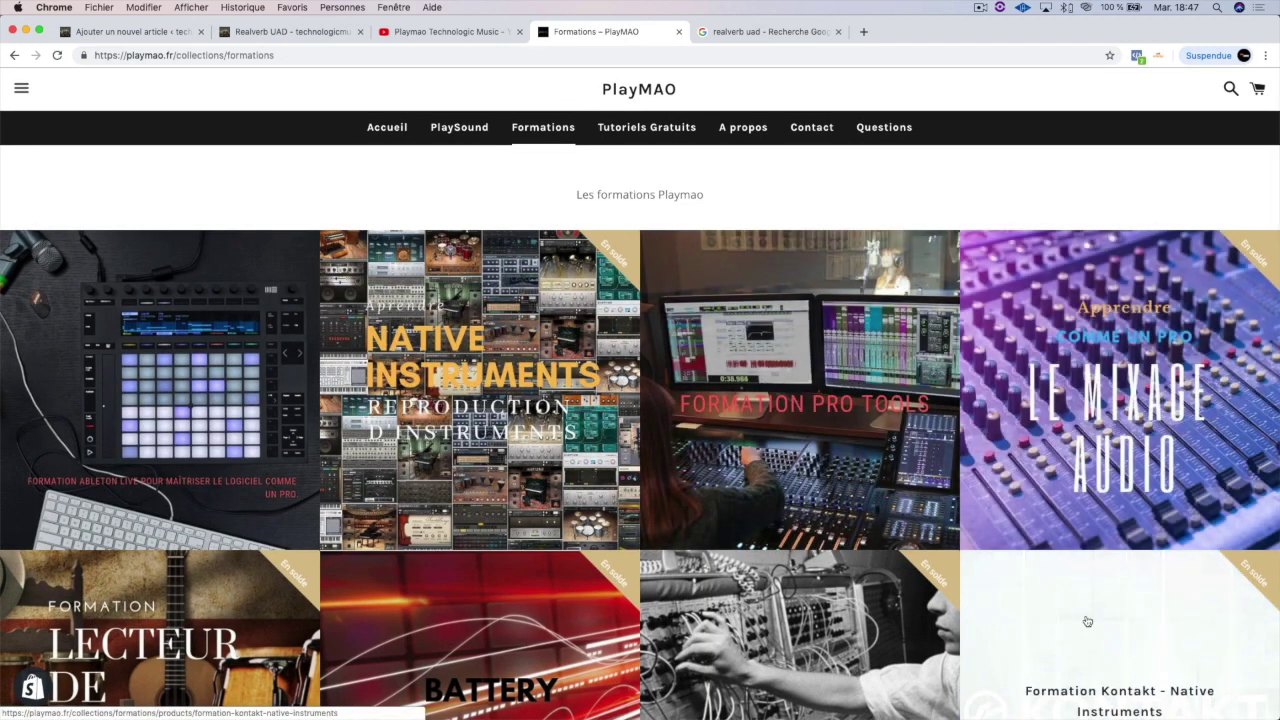
Look through the training courses listed on the PlayMAO Formations page, including Battery and Pro Tools
scroll(835, 540, down, 3)
scroll(835, 534, down, 3)
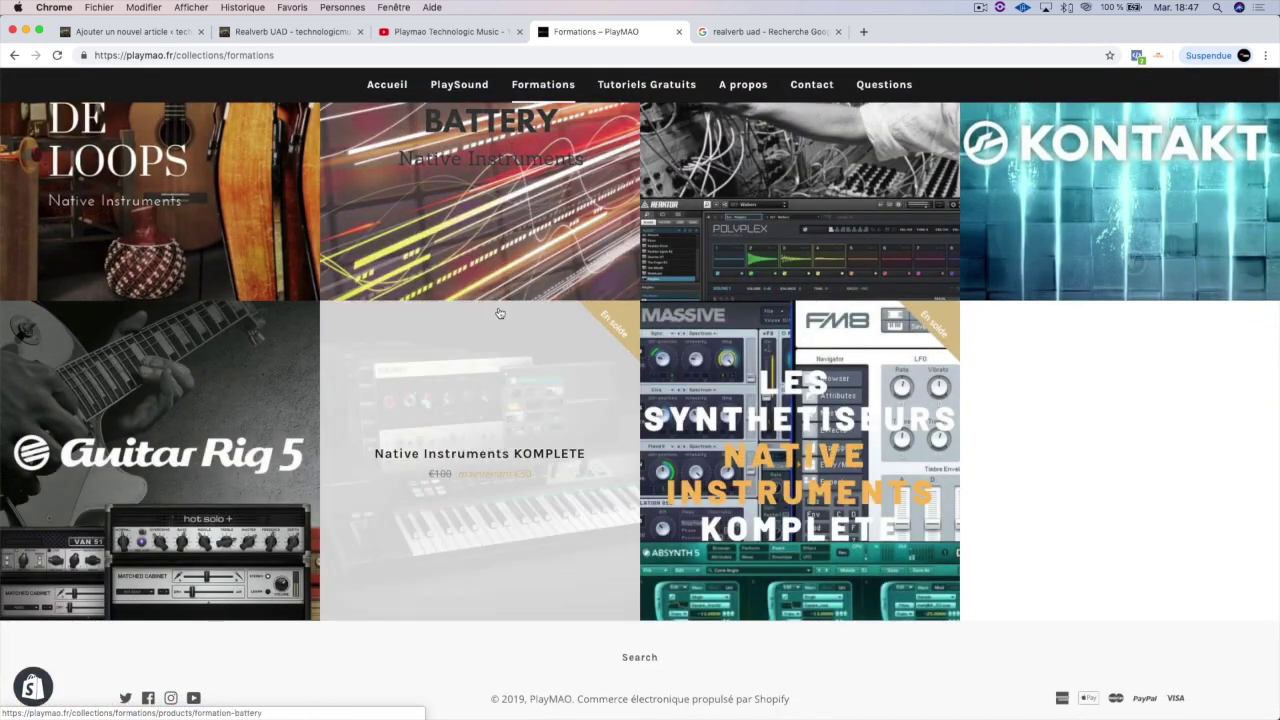
scroll(532, 346, up, 3)
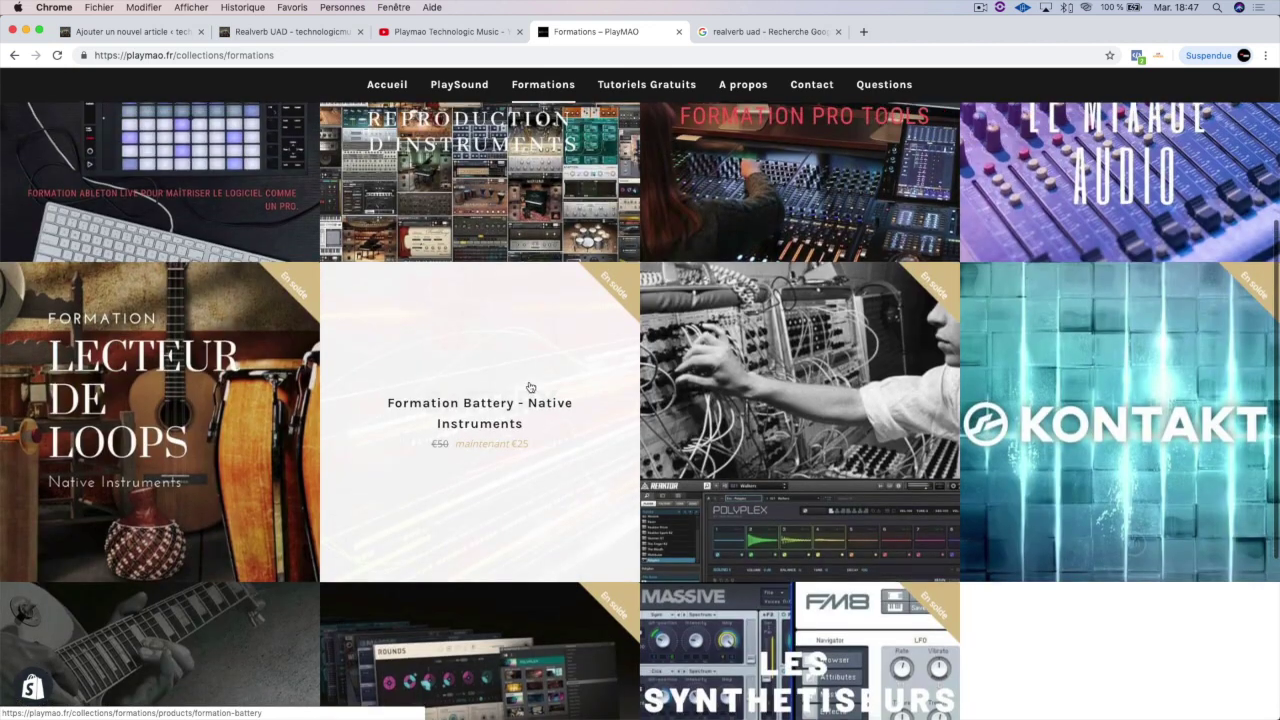
scroll(755, 220, up, 3)
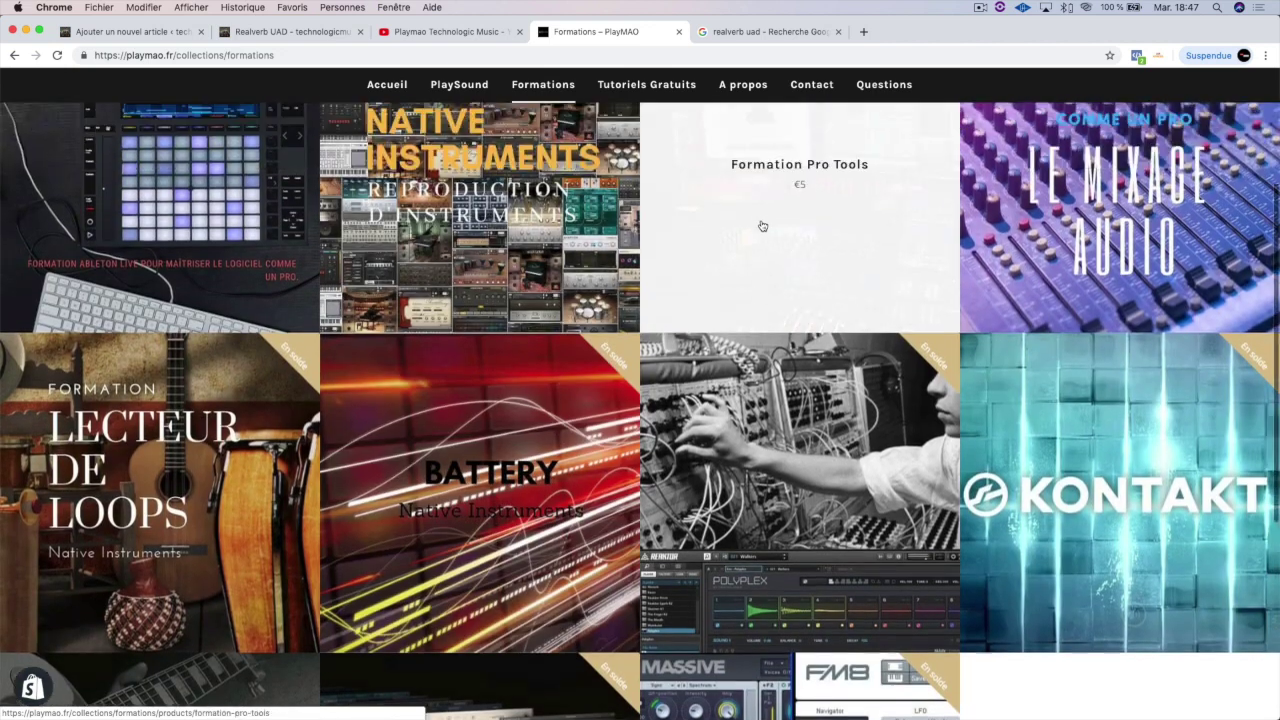
scroll(762, 226, down, 1)
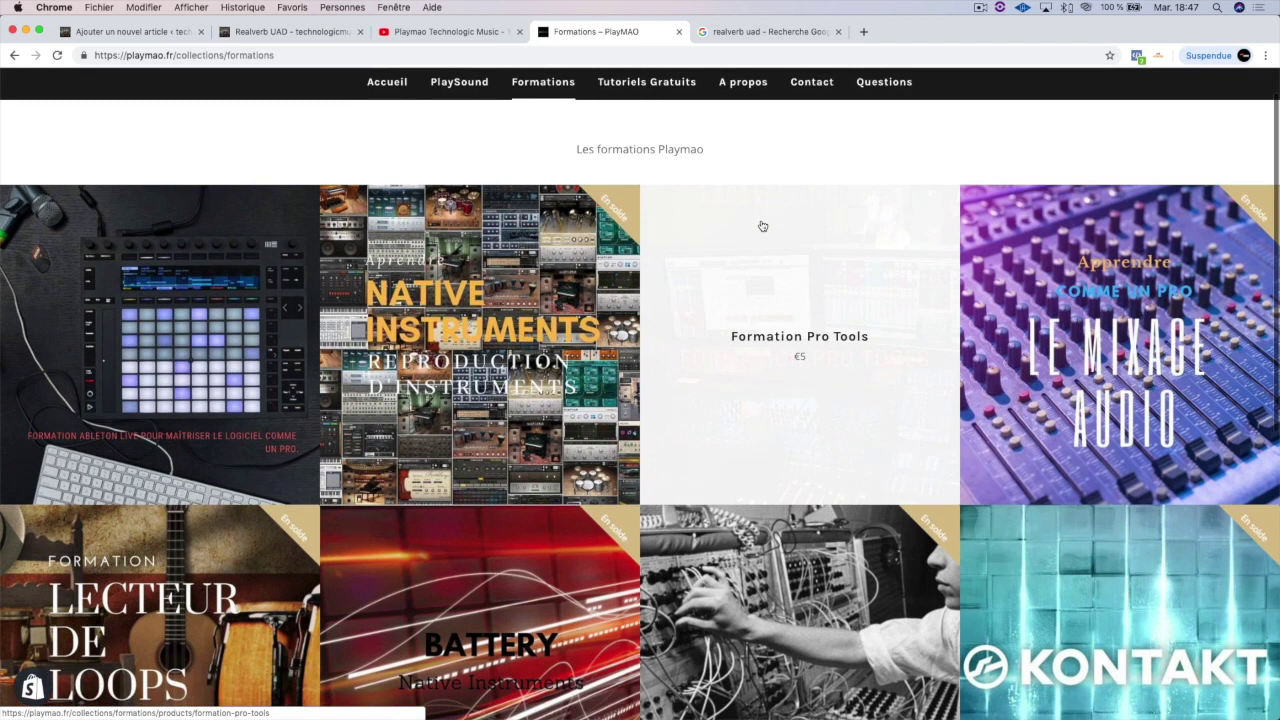
scroll(762, 226, down, 2)
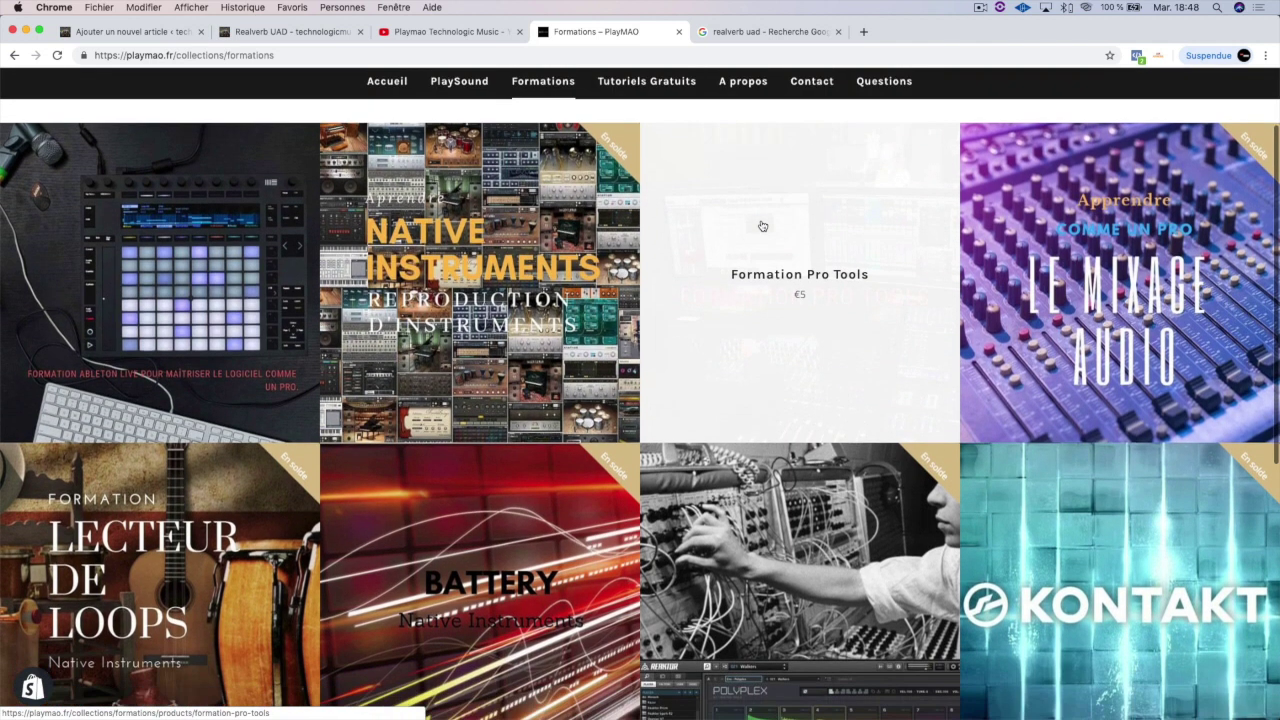